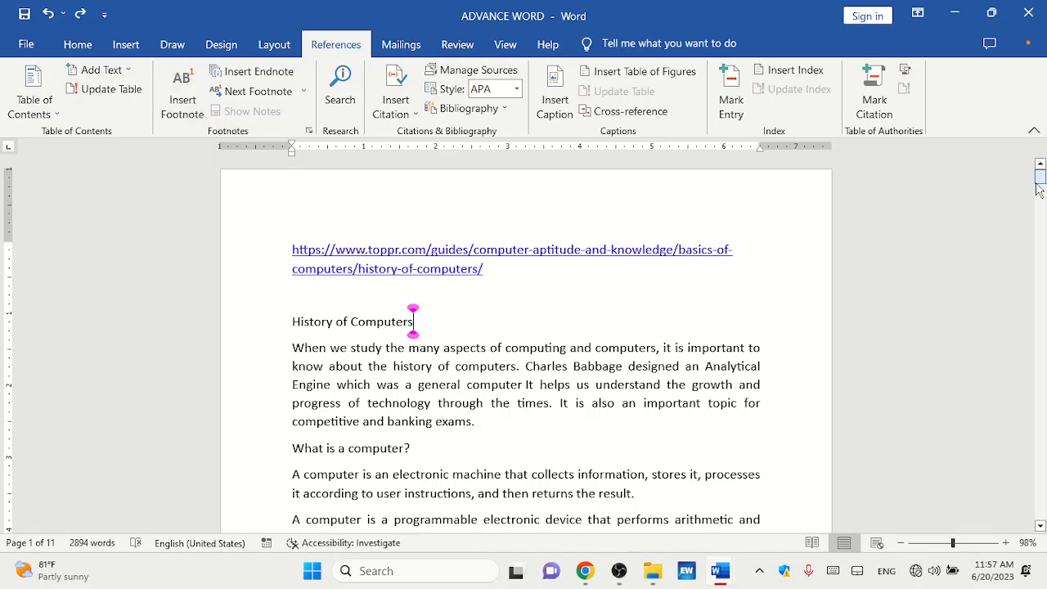
pyautogui.moveTo(1037, 188)
pyautogui.mouseDown()
pyautogui.moveTo(1041, 278)
pyautogui.moveTo(1038, 175)
pyautogui.mouseUp()
pyautogui.moveTo(1041, 178)
pyautogui.mouseDown()
pyautogui.moveTo(1041, 527)
pyautogui.moveTo(1041, 160)
pyautogui.mouseUp()
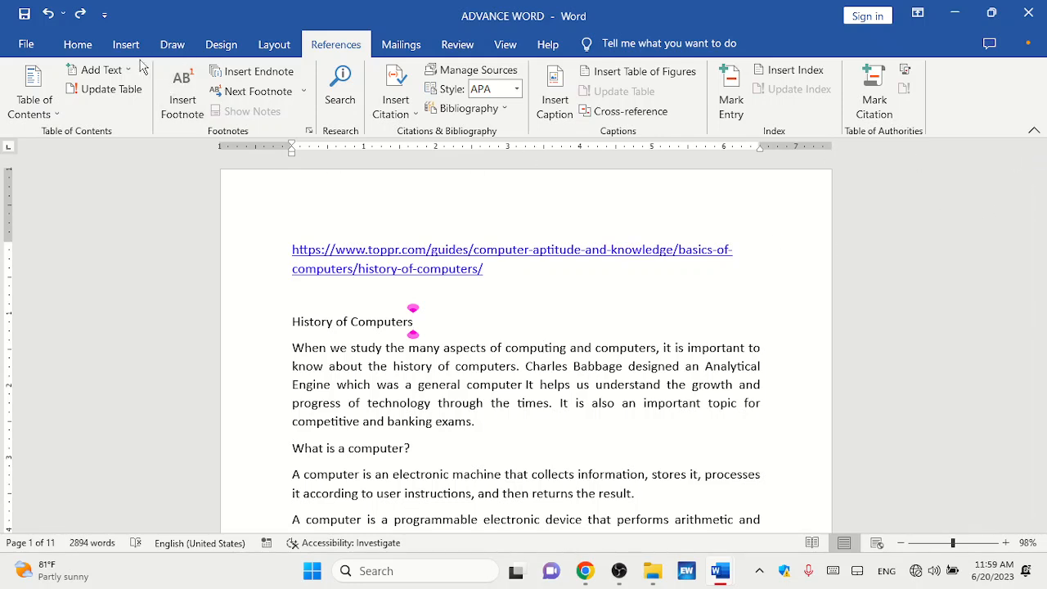
# Apply the Heading 1 style to the "History of Computers" line.
pyautogui.click(77, 45)
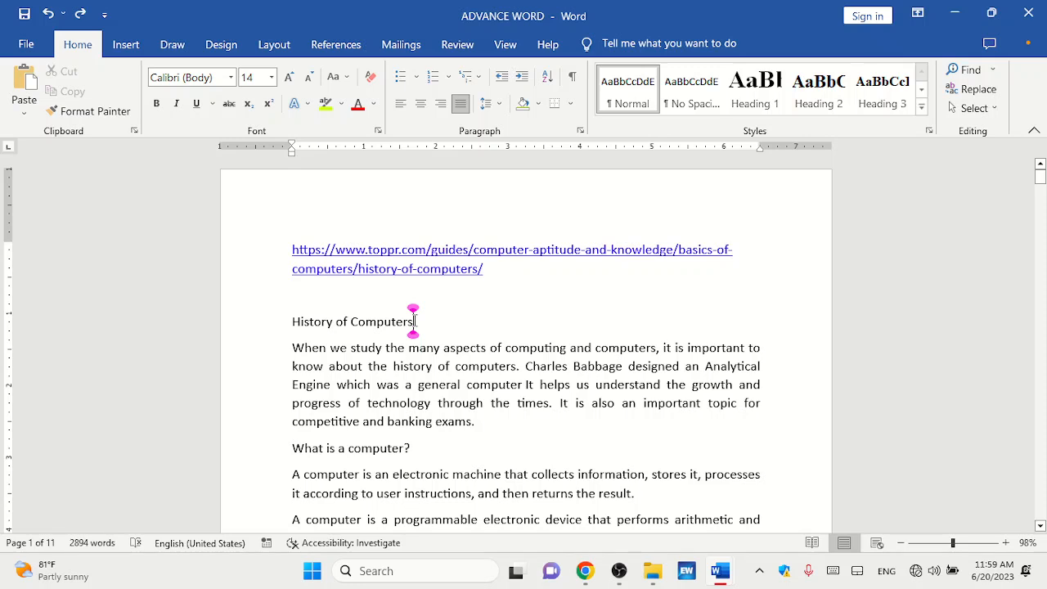
pyautogui.moveTo(414, 321); pyautogui.dragTo(290, 322)
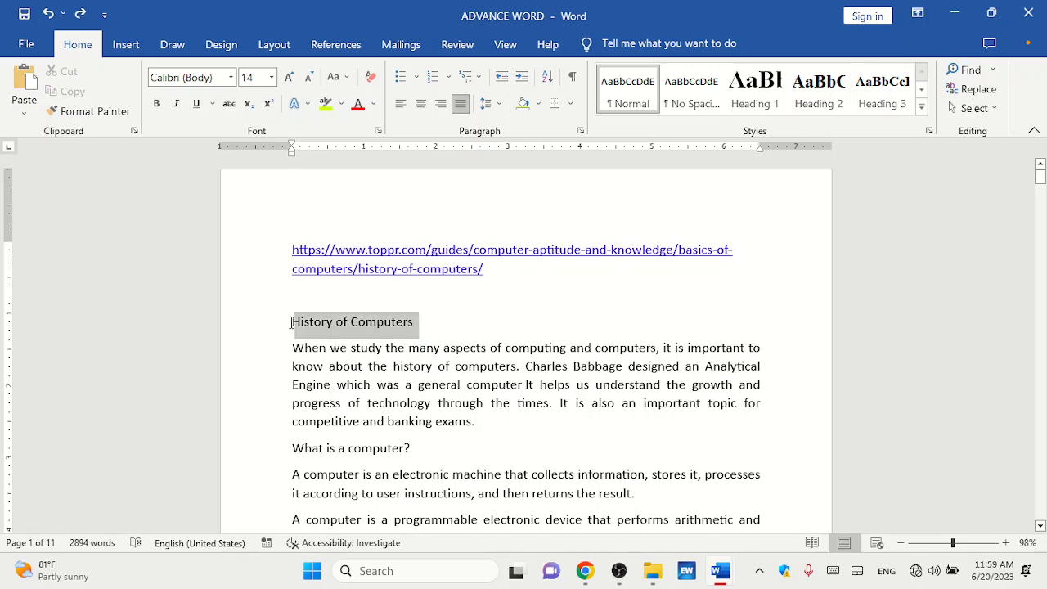
pyautogui.click(767, 96)
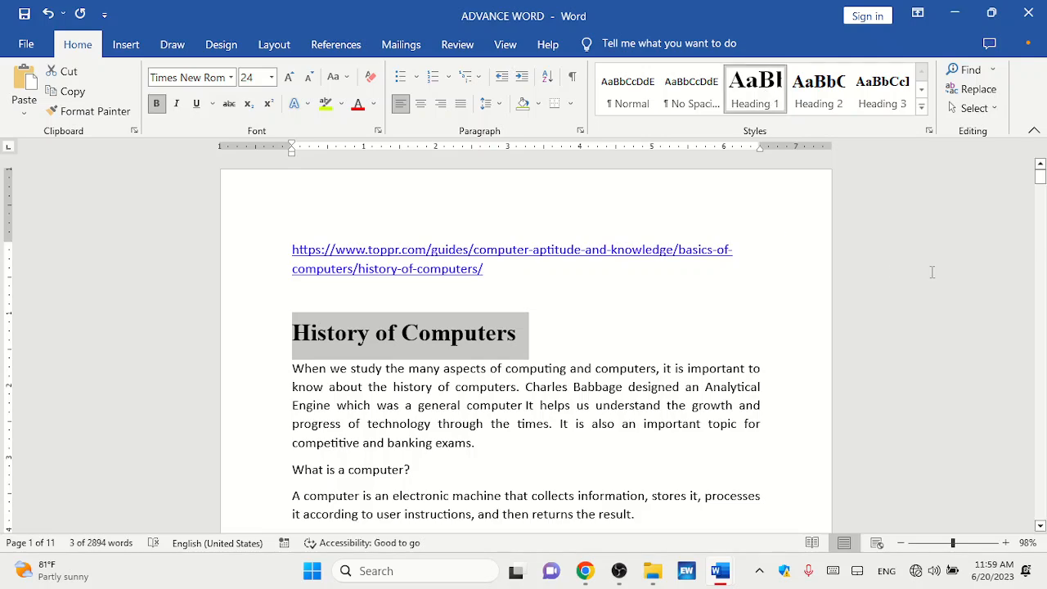
# Apply the Heading 2 style to the "What is a computer?" and "Early Computing Devices" lines.
pyautogui.click(1039, 525)
pyautogui.click(1040, 527)
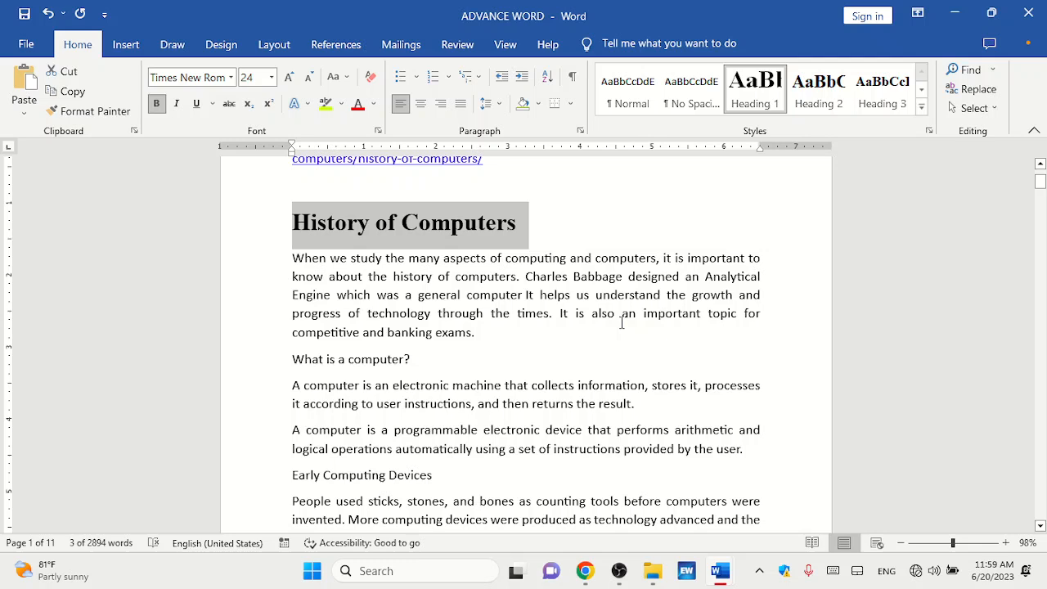
pyautogui.click(415, 361)
pyautogui.click(257, 369)
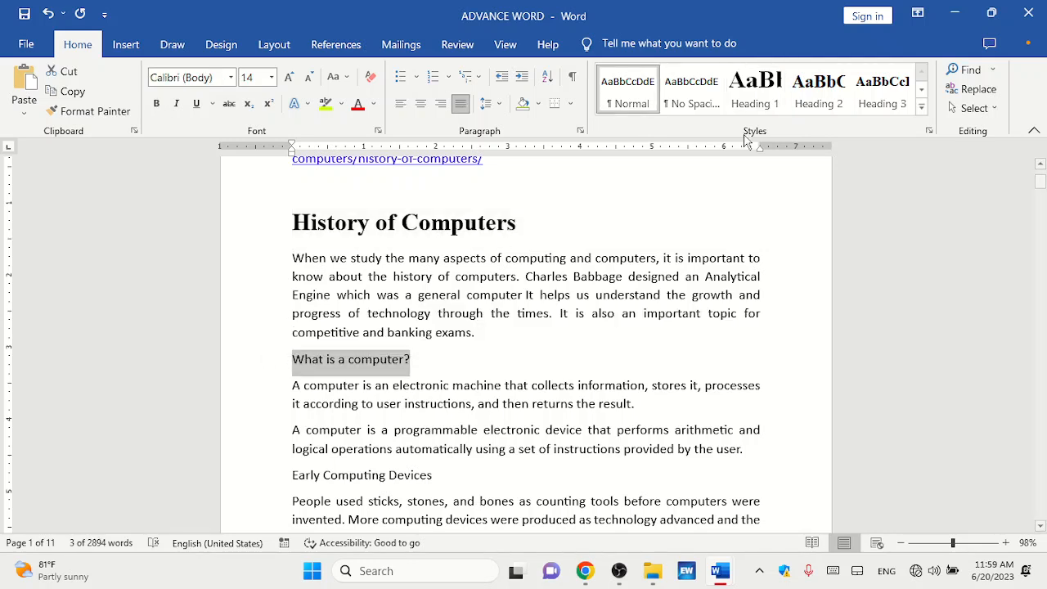
pyautogui.click(817, 90)
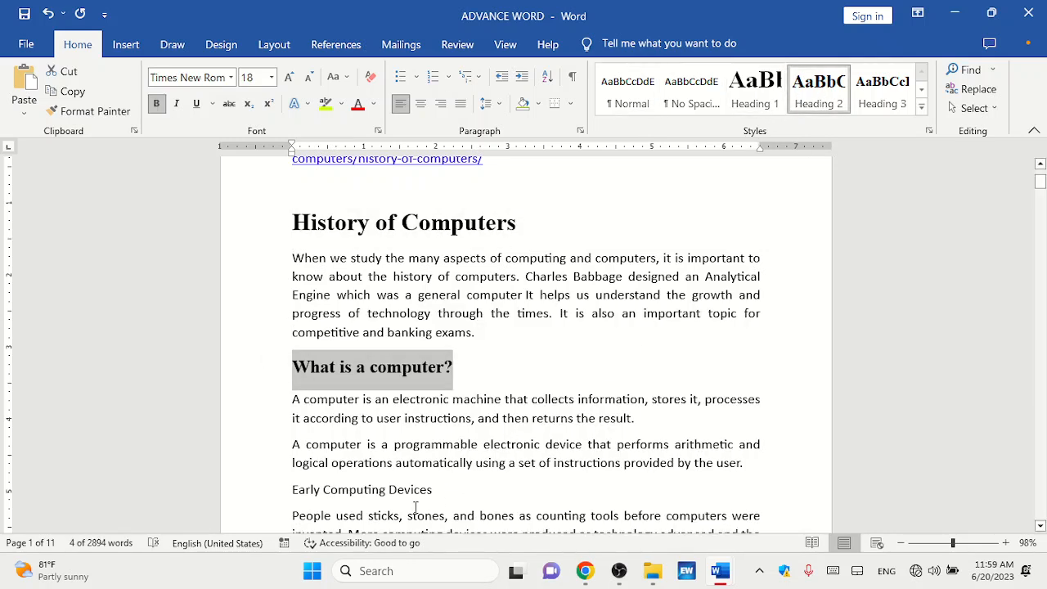
pyautogui.click(432, 490)
pyautogui.moveTo(441, 491); pyautogui.dragTo(271, 498)
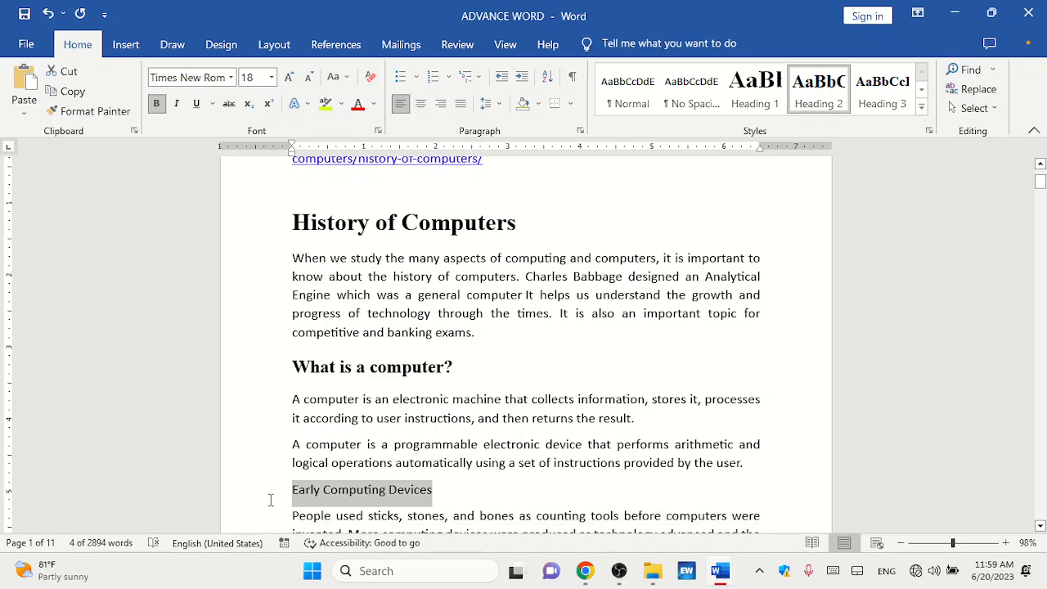
pyautogui.click(817, 91)
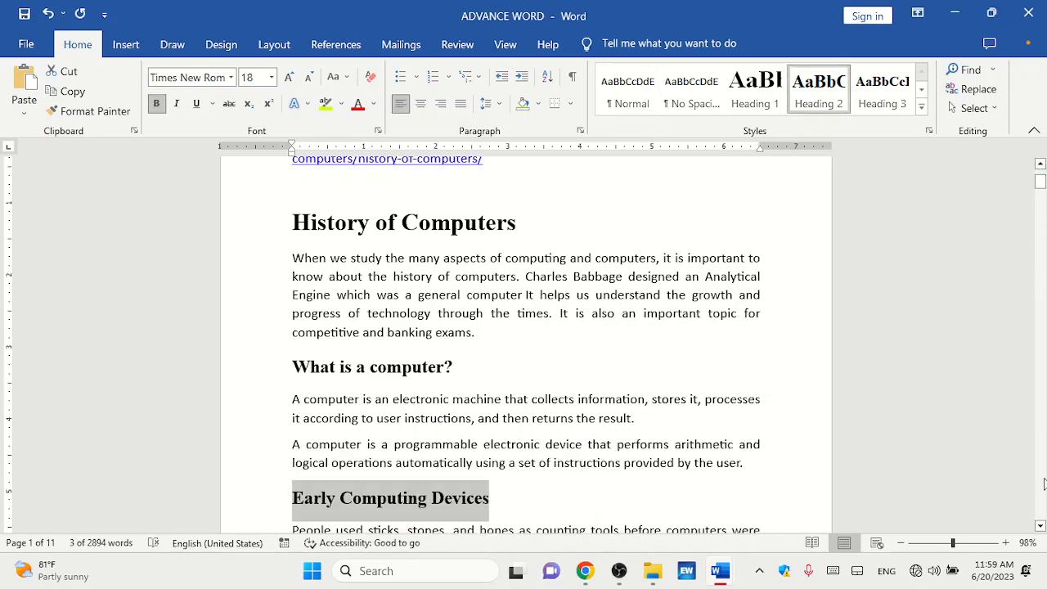
# Apply the Heading 3 style to the "Abacus" and "Napier's Bone" subheadings.
pyautogui.click(1040, 527)
pyautogui.click(1041, 528)
pyautogui.click(1040, 527)
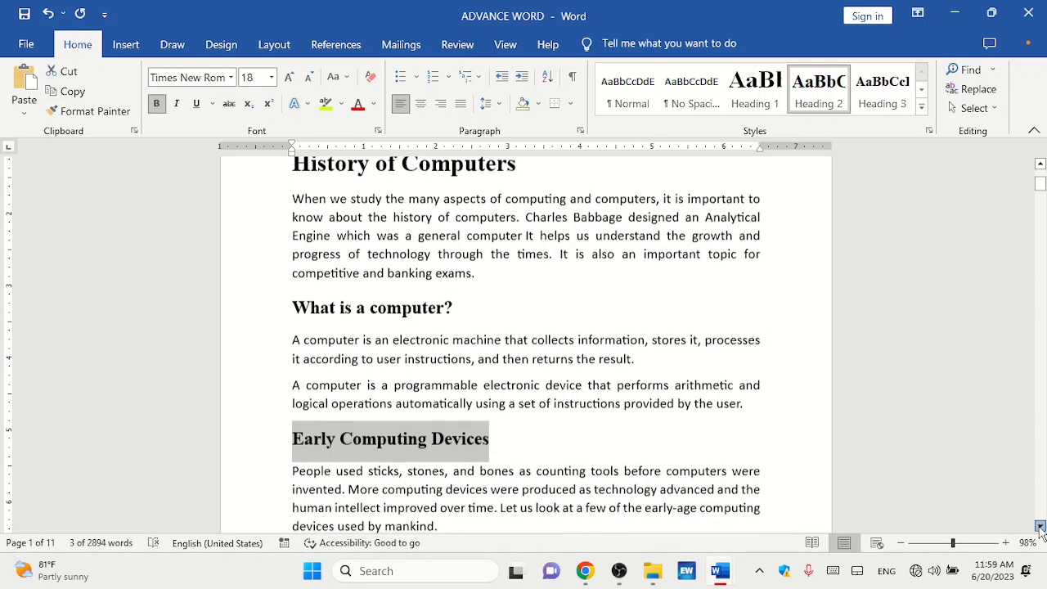
pyautogui.click(1040, 527)
pyautogui.click(1040, 528)
pyautogui.click(1041, 527)
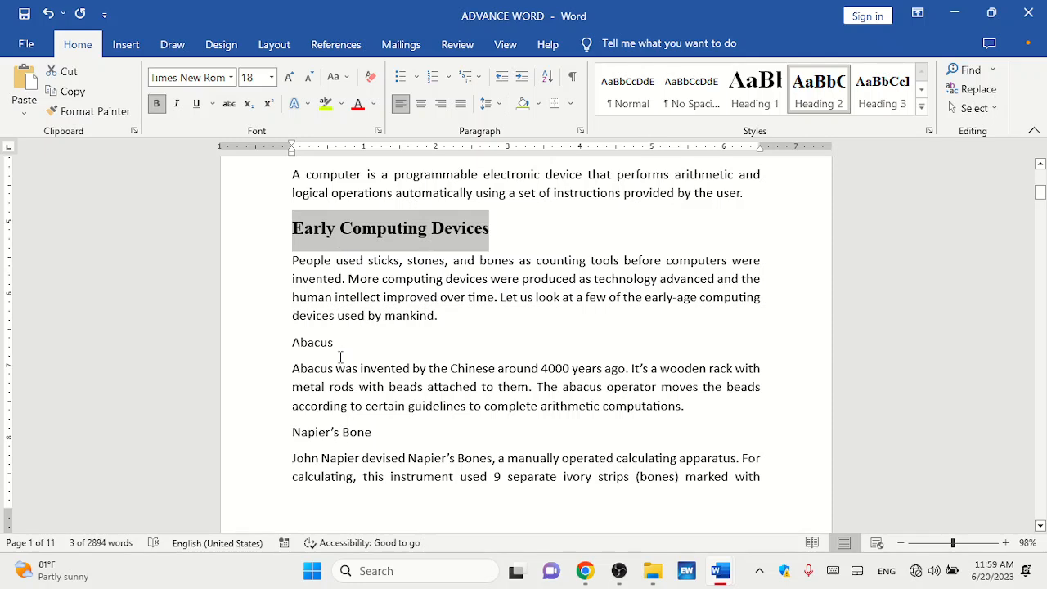
pyautogui.moveTo(338, 345); pyautogui.dragTo(290, 342)
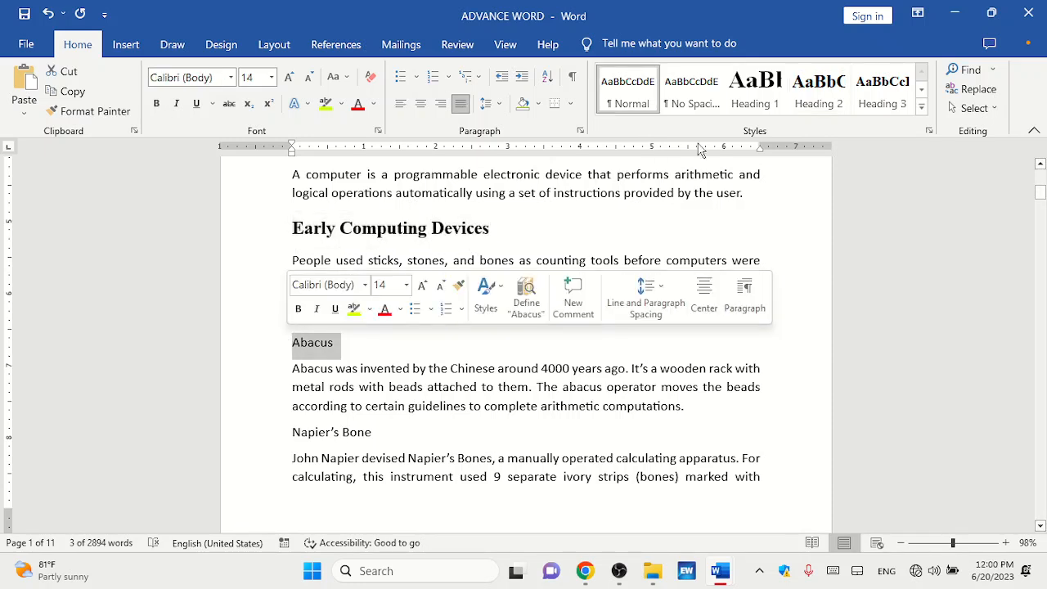
pyautogui.click(881, 92)
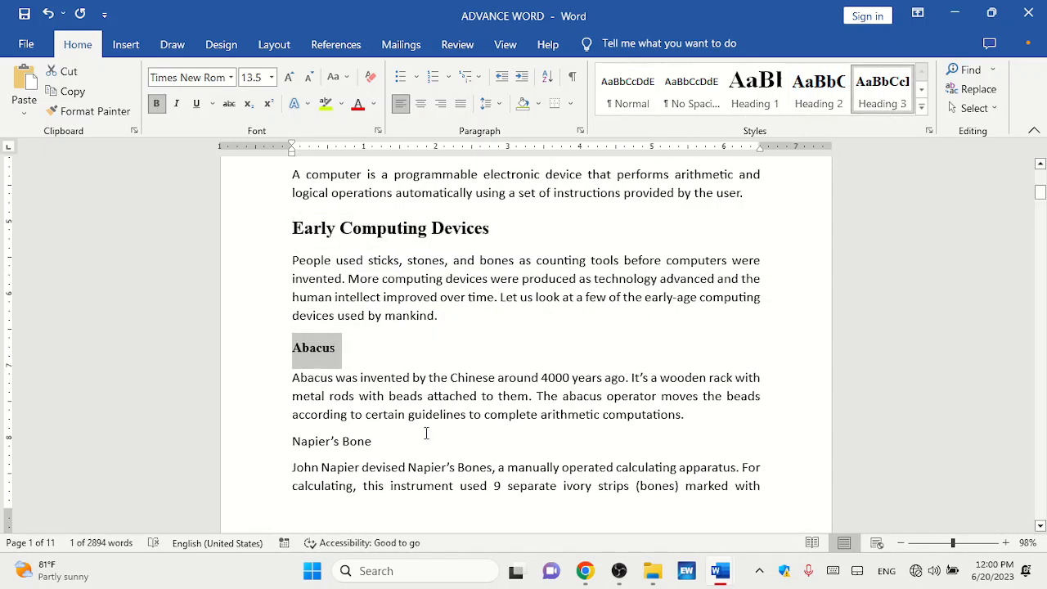
pyautogui.moveTo(384, 441); pyautogui.dragTo(255, 446)
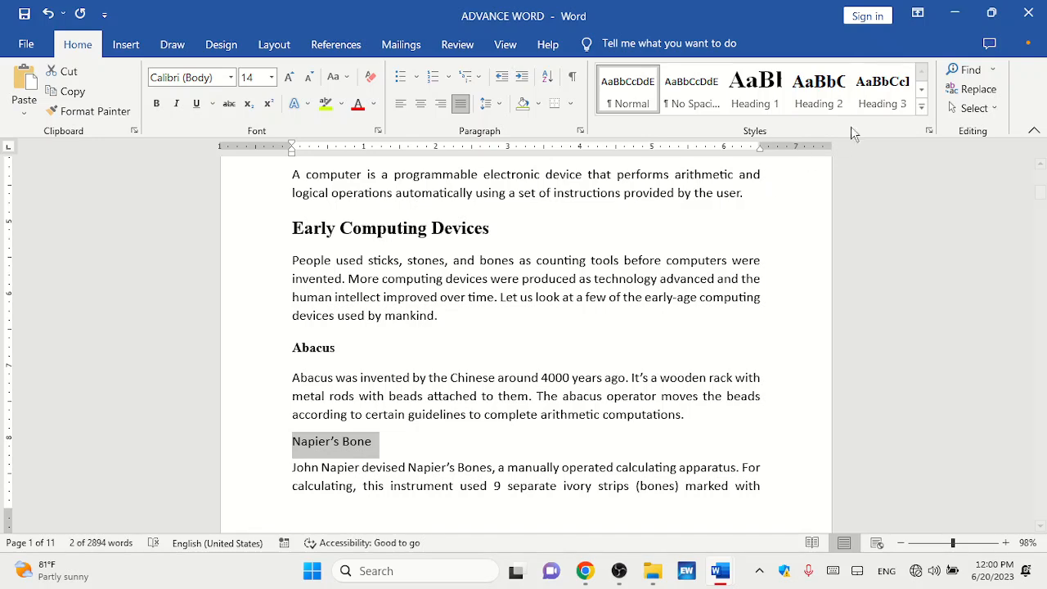
pyautogui.click(880, 92)
# Apply the Heading 3 style to the "Pascaline" and "Stepped Reckoner or Leibniz wheel" subheadings.
pyautogui.moveTo(1044, 208); pyautogui.dragTo(1044, 214)
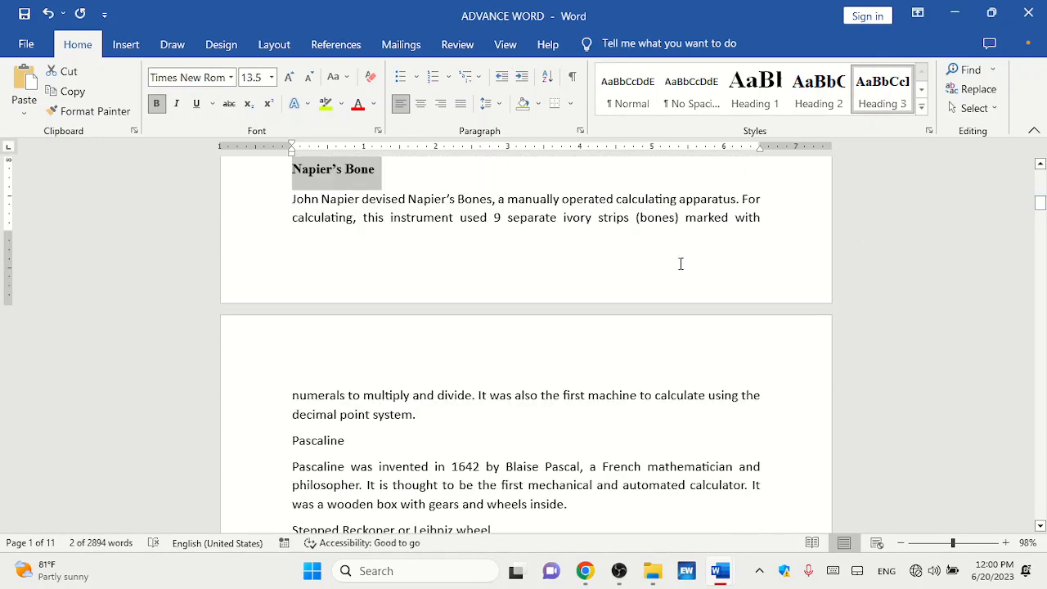
pyautogui.click(330, 440)
pyautogui.click(236, 445)
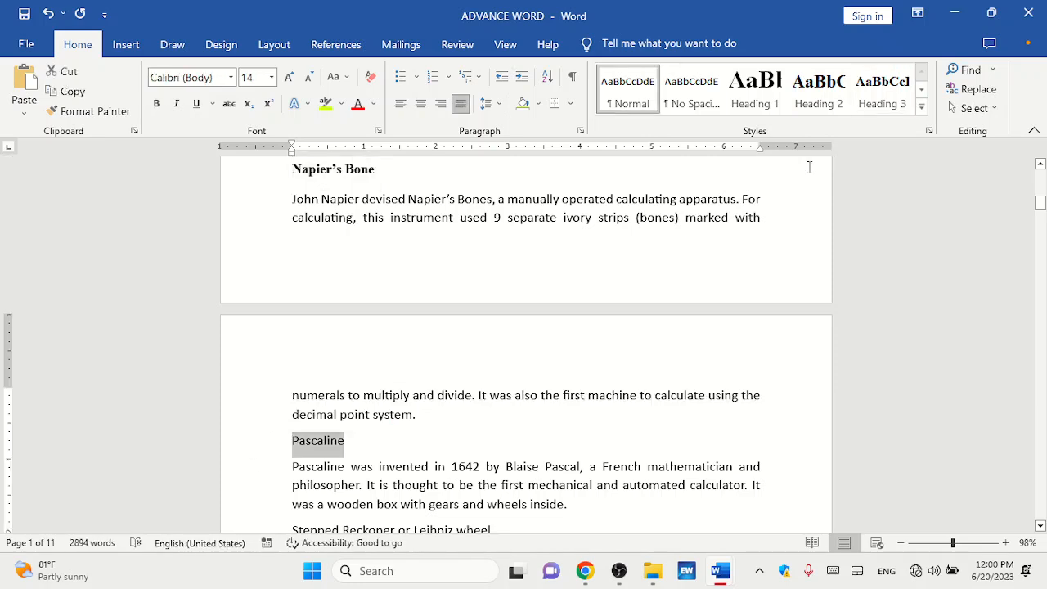
pyautogui.click(876, 95)
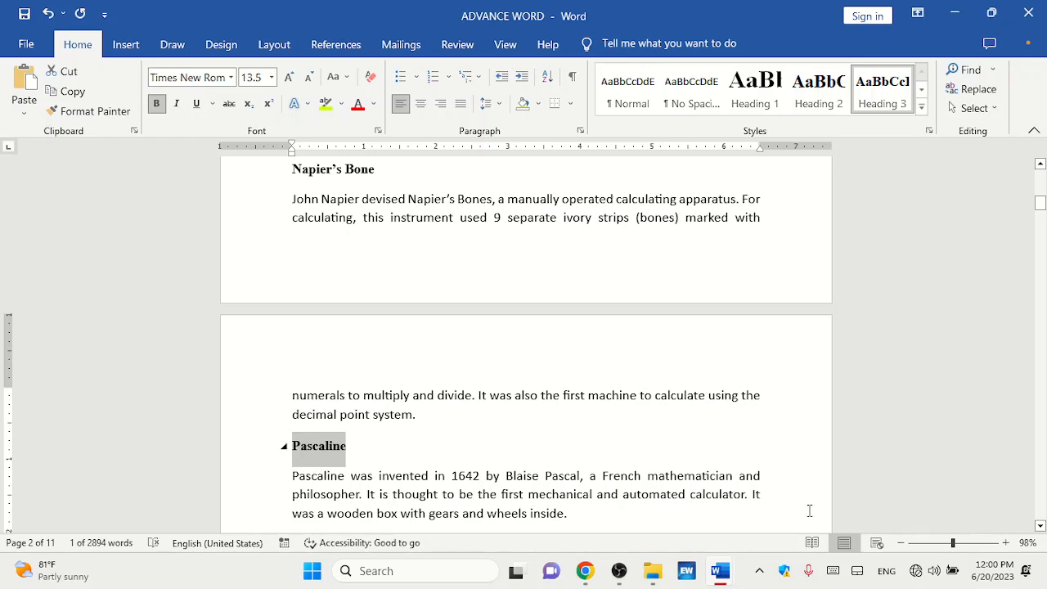
pyautogui.click(1040, 526)
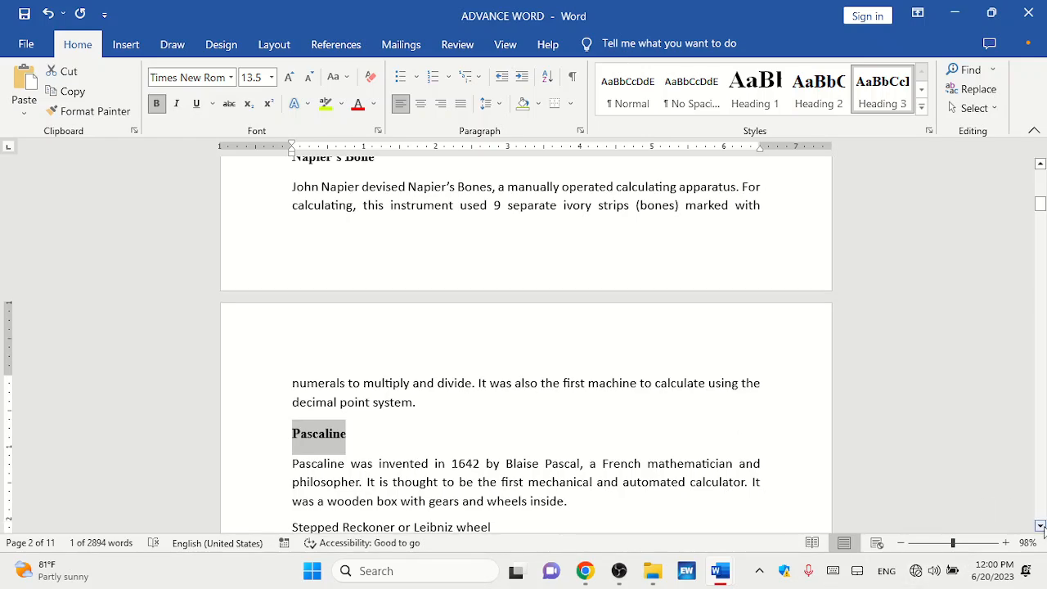
pyautogui.moveTo(1040, 527); pyautogui.dragTo(1041, 527)
pyautogui.moveTo(512, 378); pyautogui.dragTo(292, 380)
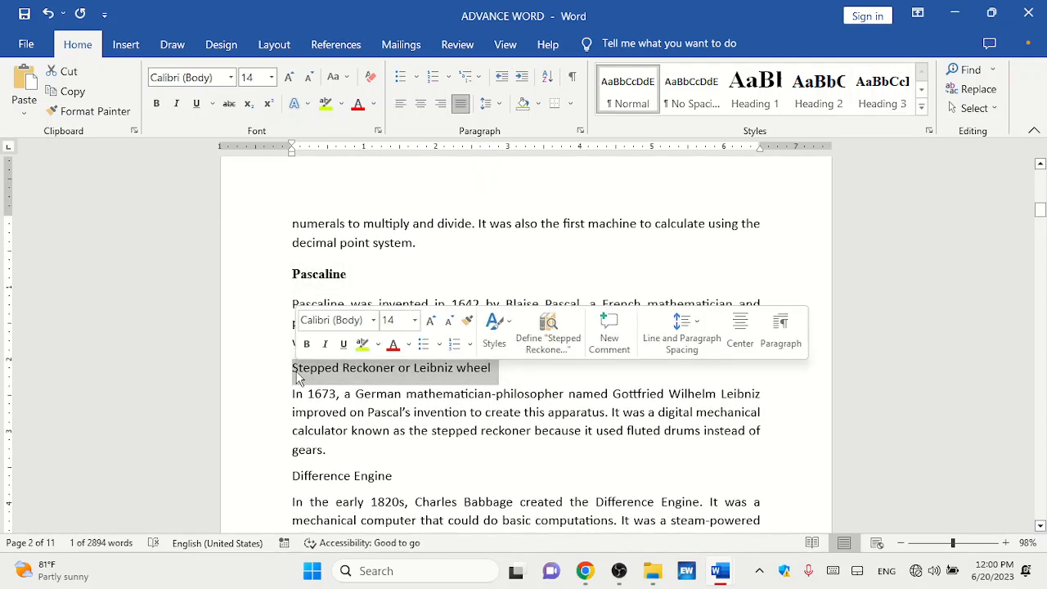
pyautogui.click(873, 95)
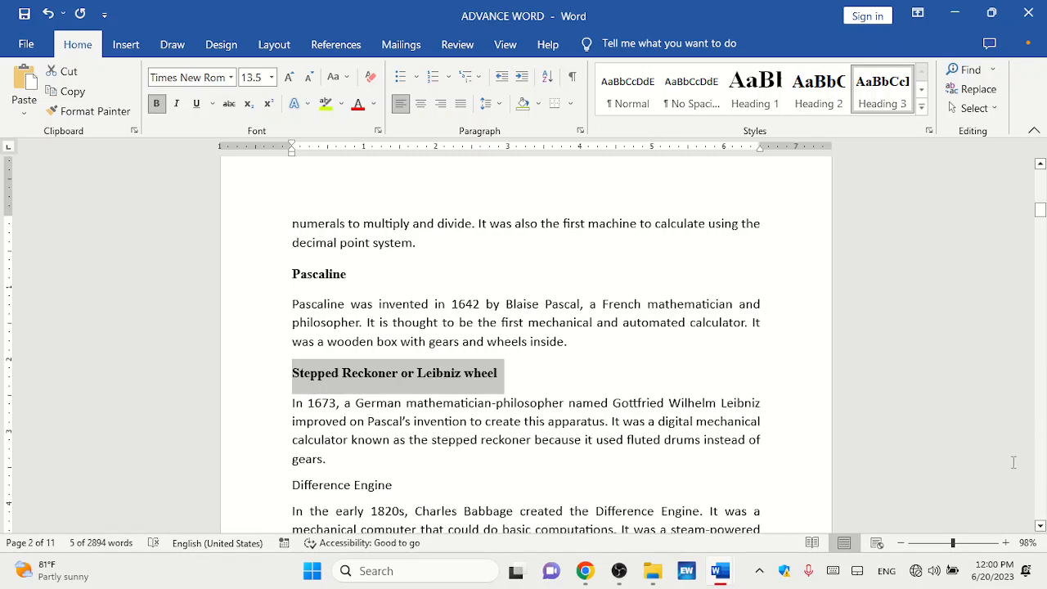
# Apply the Heading 3 style to the "Difference Engine" and "Analytical Engine" subheadings.
pyautogui.click(1040, 526)
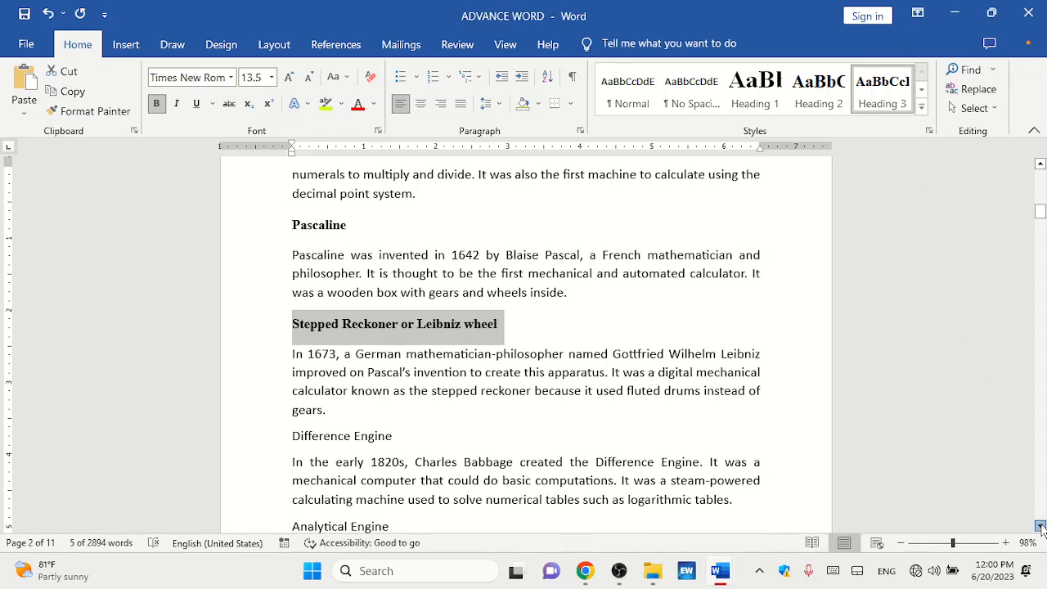
pyautogui.scroll(-3, 385, 278)
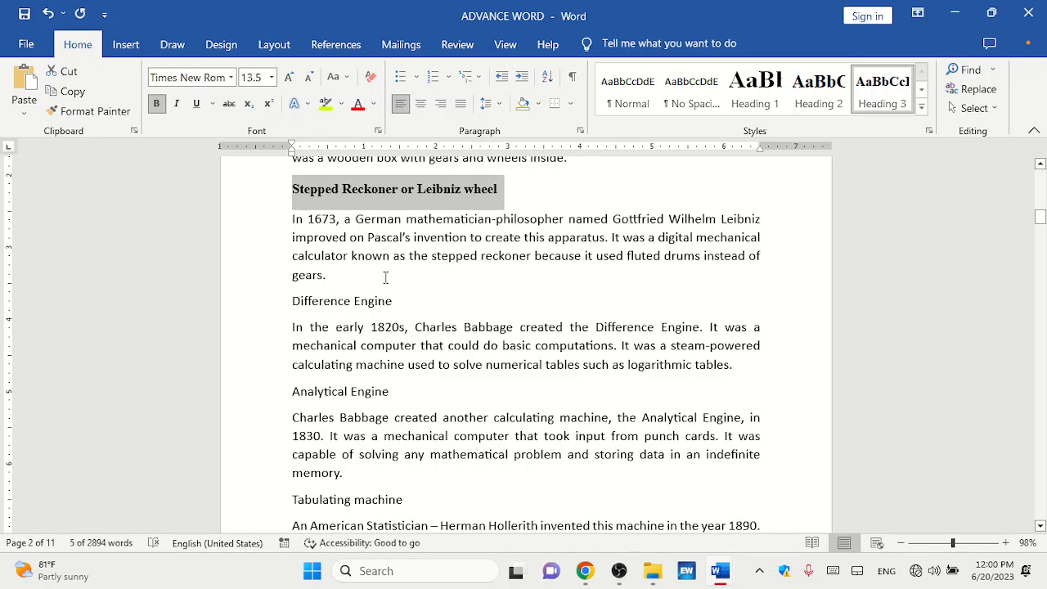
pyautogui.moveTo(402, 304); pyautogui.dragTo(257, 306)
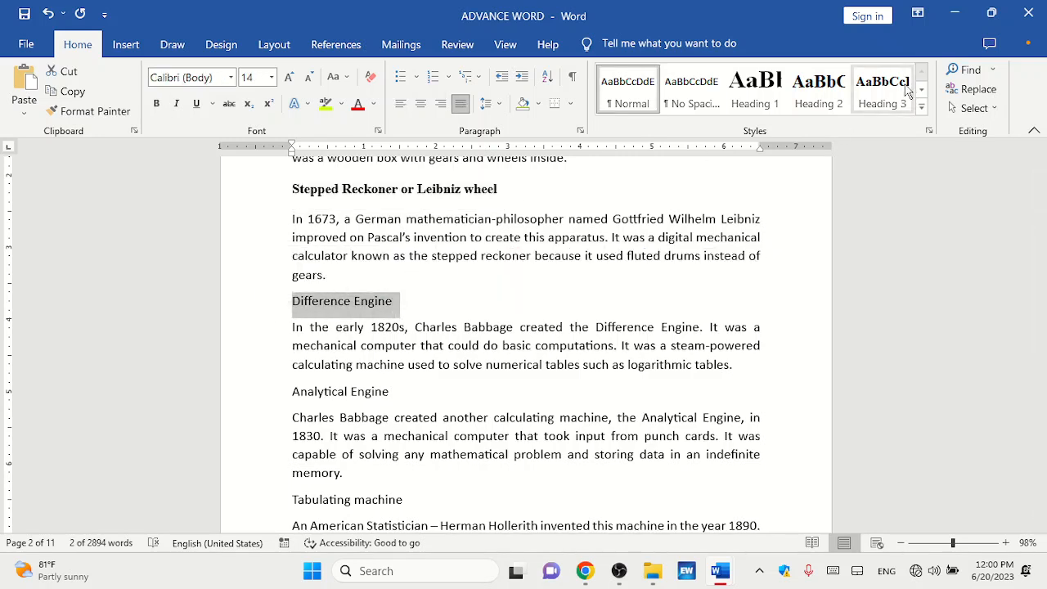
pyautogui.click(861, 104)
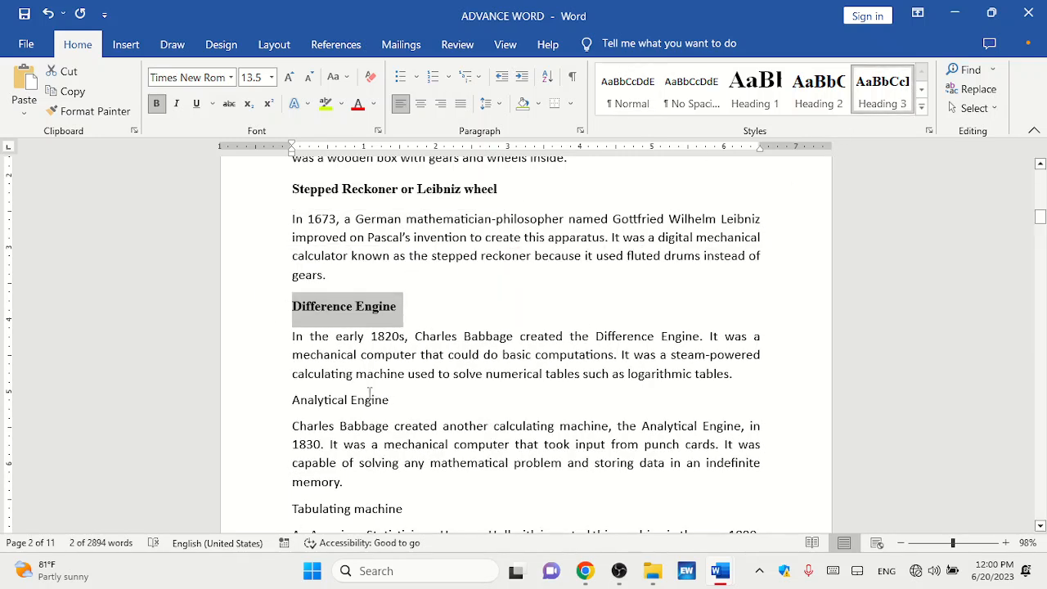
pyautogui.moveTo(373, 399); pyautogui.dragTo(248, 401)
pyautogui.click(871, 107)
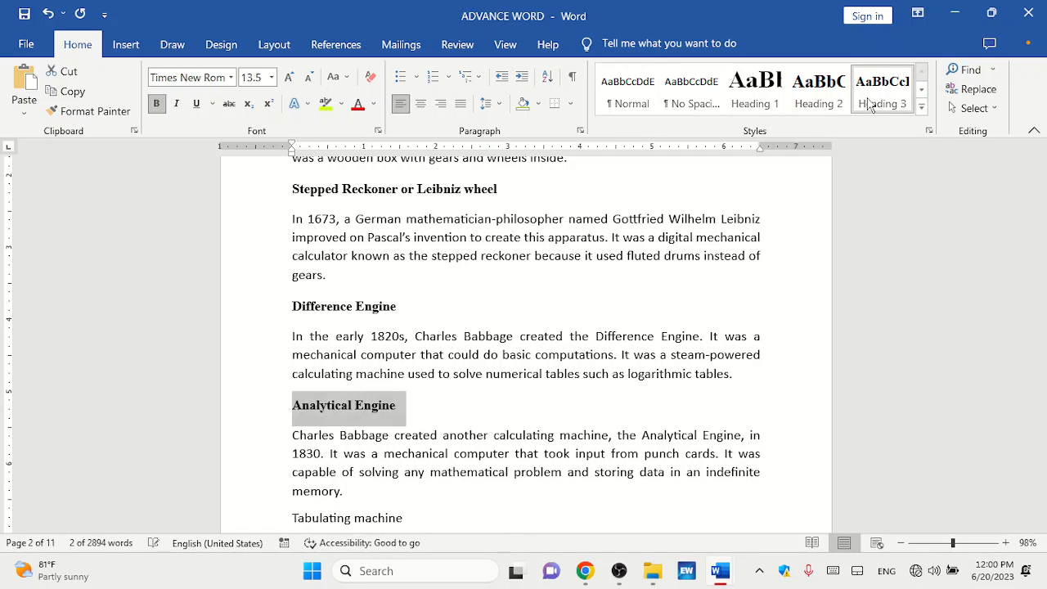
# Check which table of contents level is assigned to the "Analytical Engine" subheading.
pyautogui.click(340, 46)
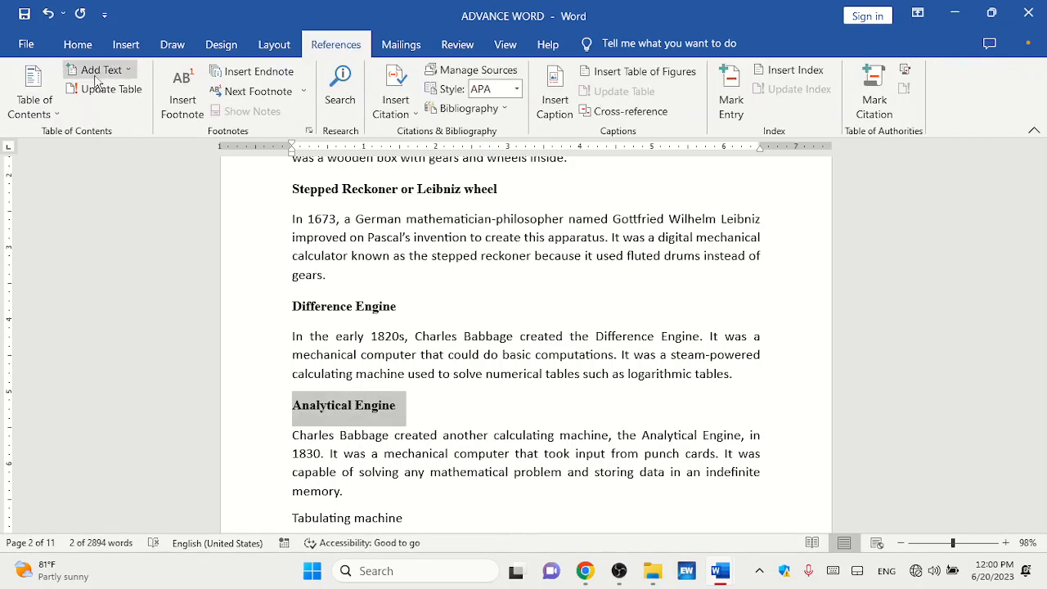
pyautogui.click(128, 72)
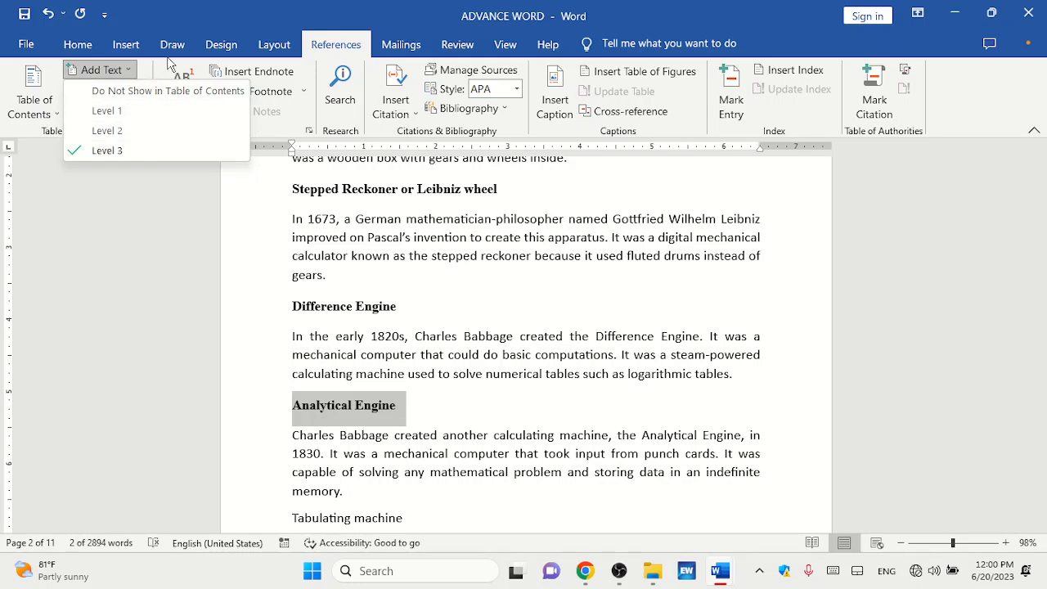
pyautogui.click(88, 51)
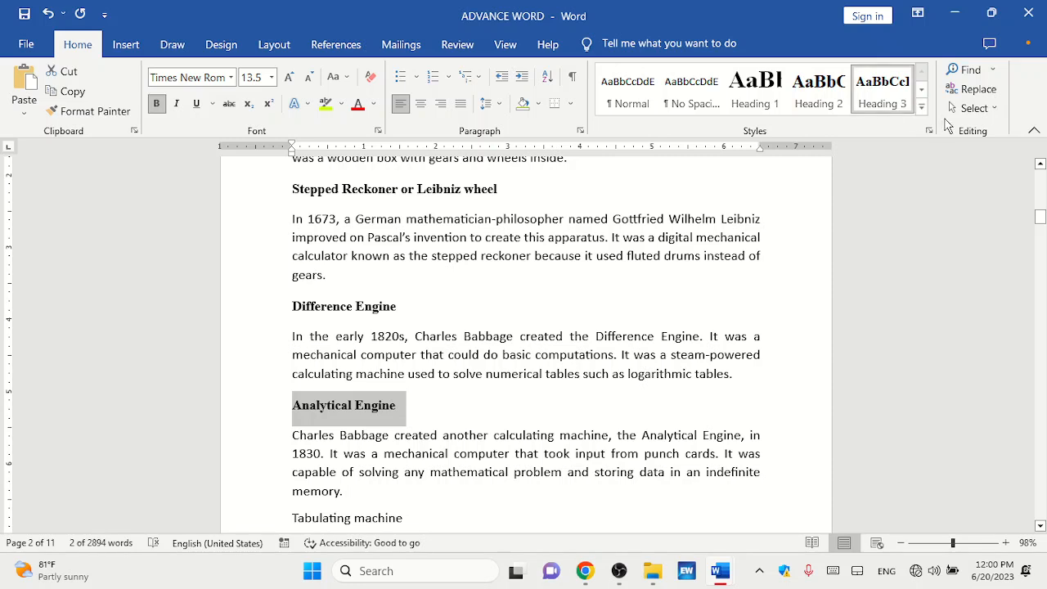
# Try the Heading 4 style on "Analytical Engine" and check its table of contents level assignment.
pyautogui.click(922, 108)
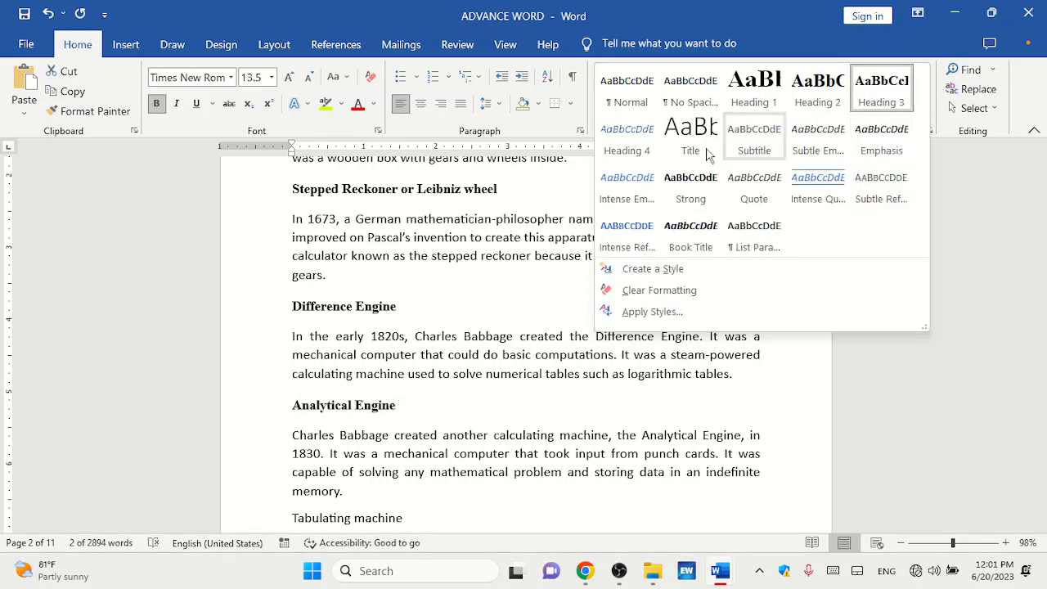
pyautogui.click(637, 153)
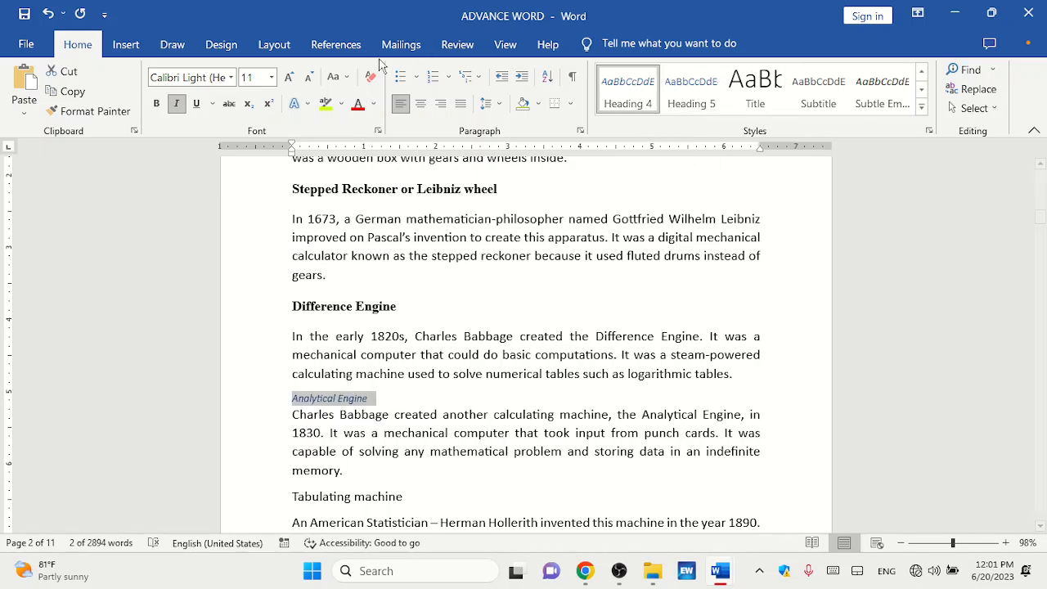
pyautogui.click(315, 51)
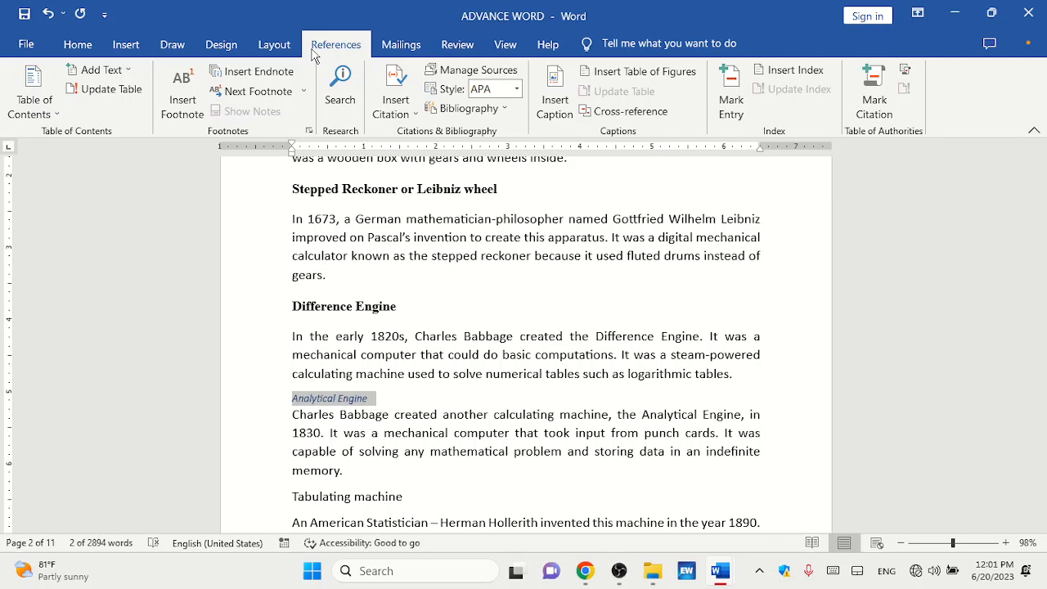
pyautogui.click(106, 70)
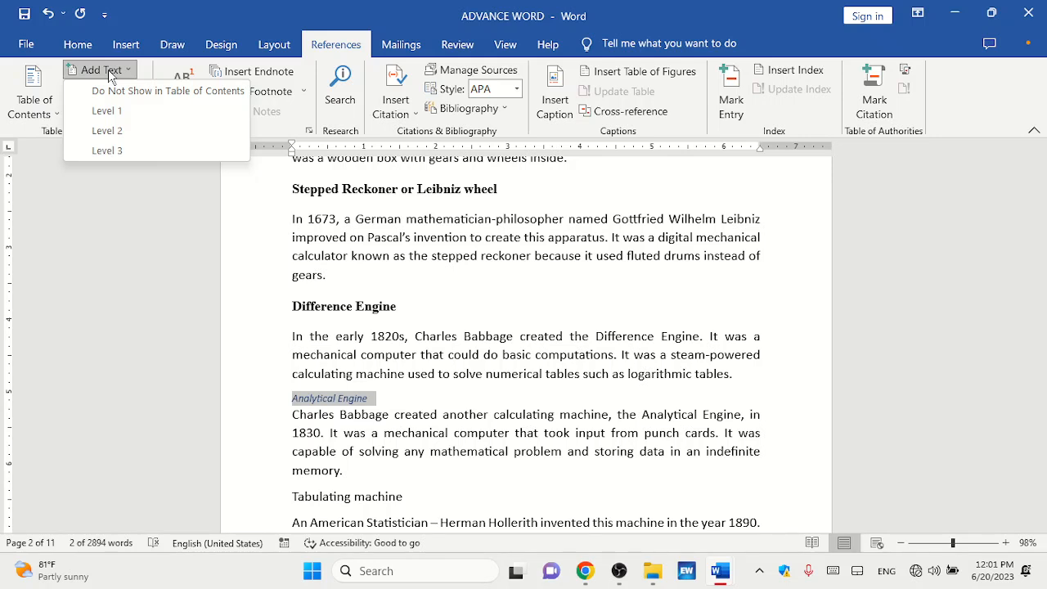
pyautogui.click(94, 46)
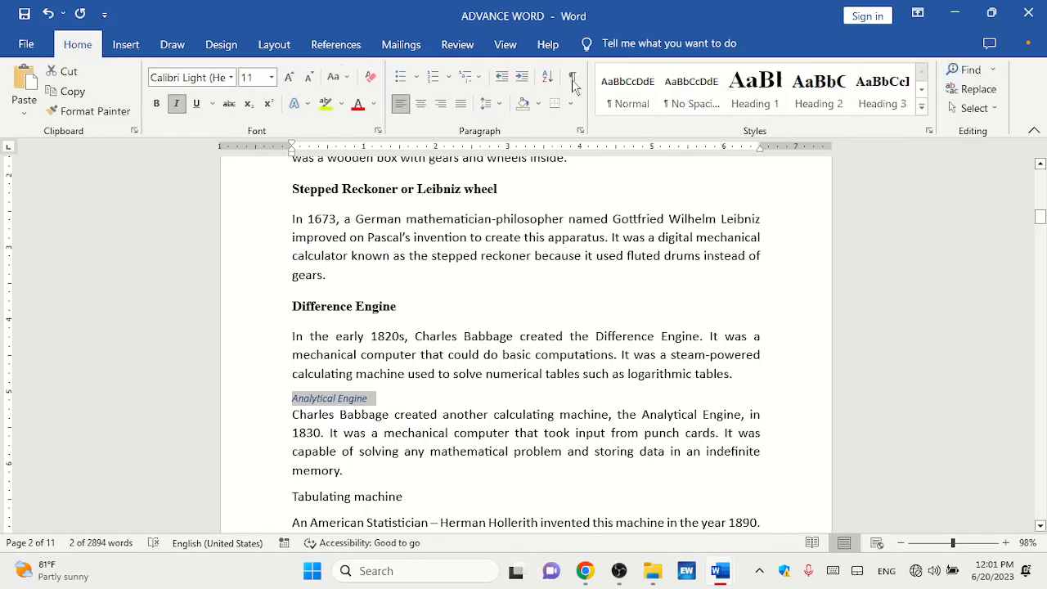
# Set the "Analytical Engine" subheading back to the Heading 3 style.
pyautogui.click(830, 98)
pyautogui.click(881, 94)
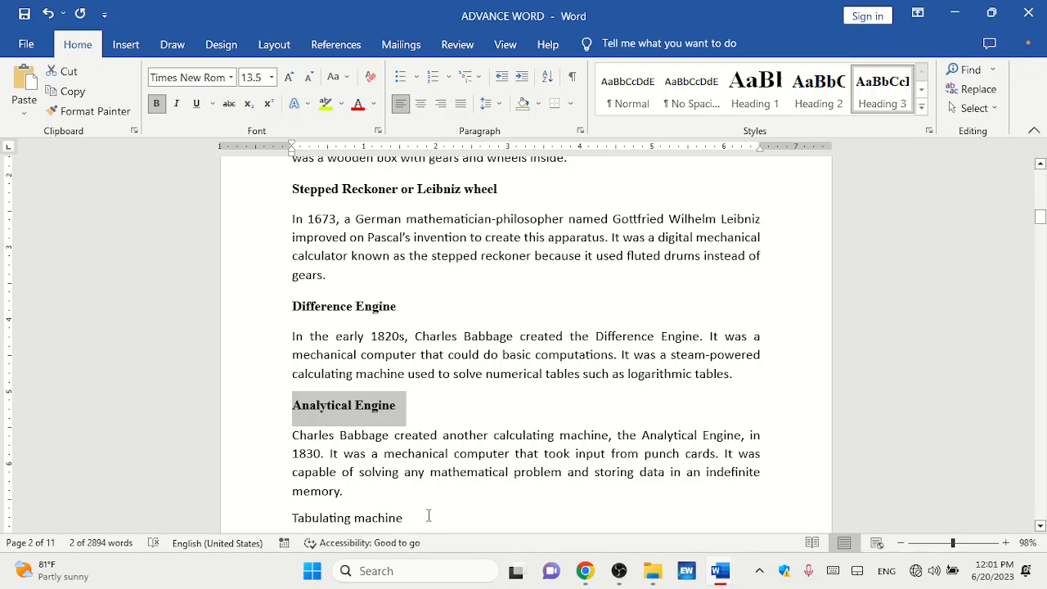
# Apply the Heading 3 style to the "Tabulating machine" and "Differential Analyzer" subheadings.
pyautogui.moveTo(420, 517); pyautogui.dragTo(280, 420)
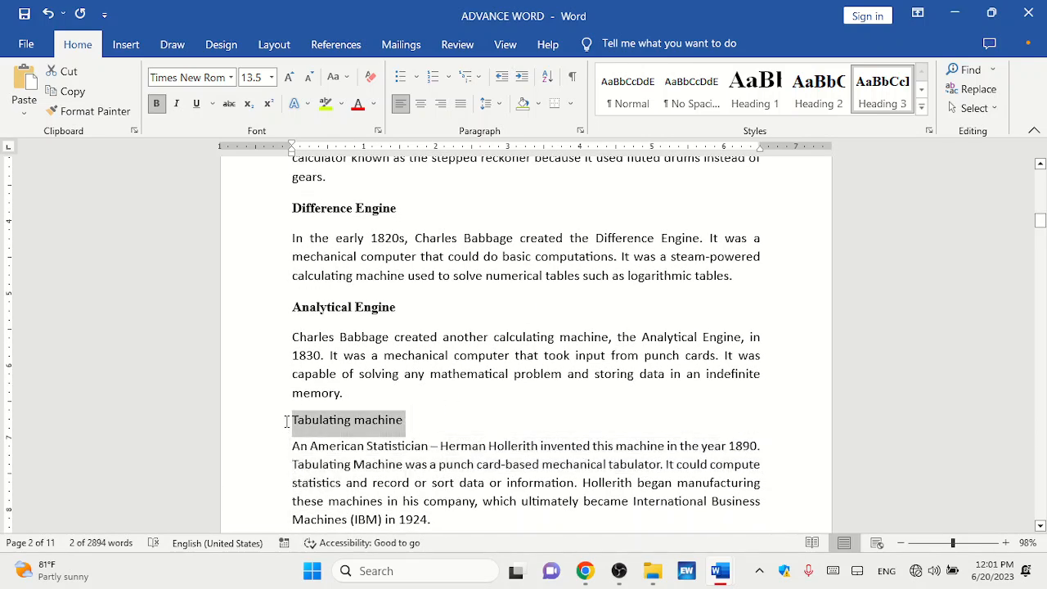
pyautogui.click(882, 96)
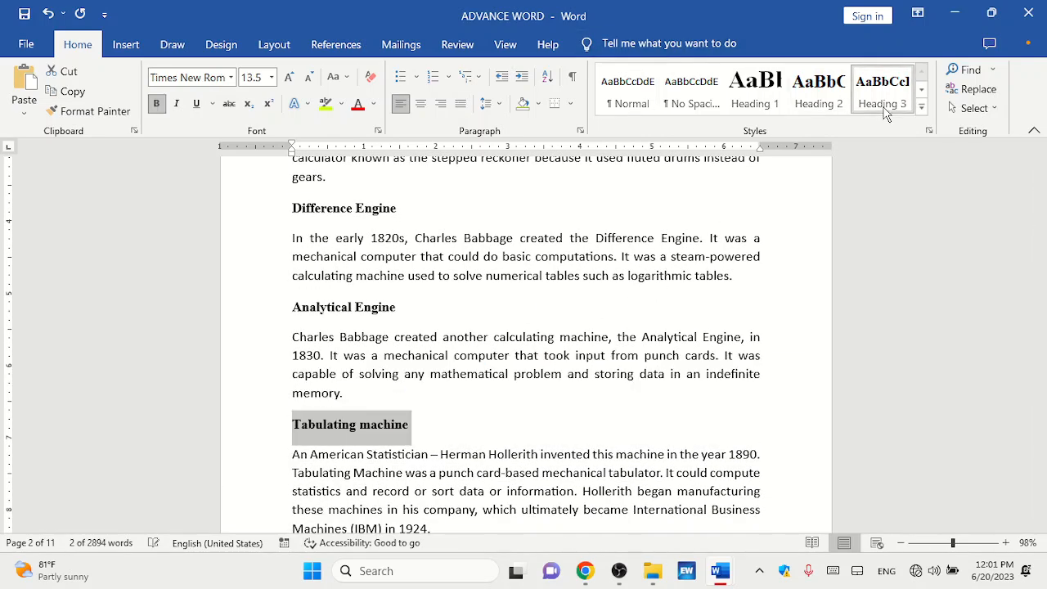
pyautogui.moveTo(1040, 222); pyautogui.dragTo(1041, 233)
pyautogui.moveTo(410, 371); pyautogui.dragTo(290, 370)
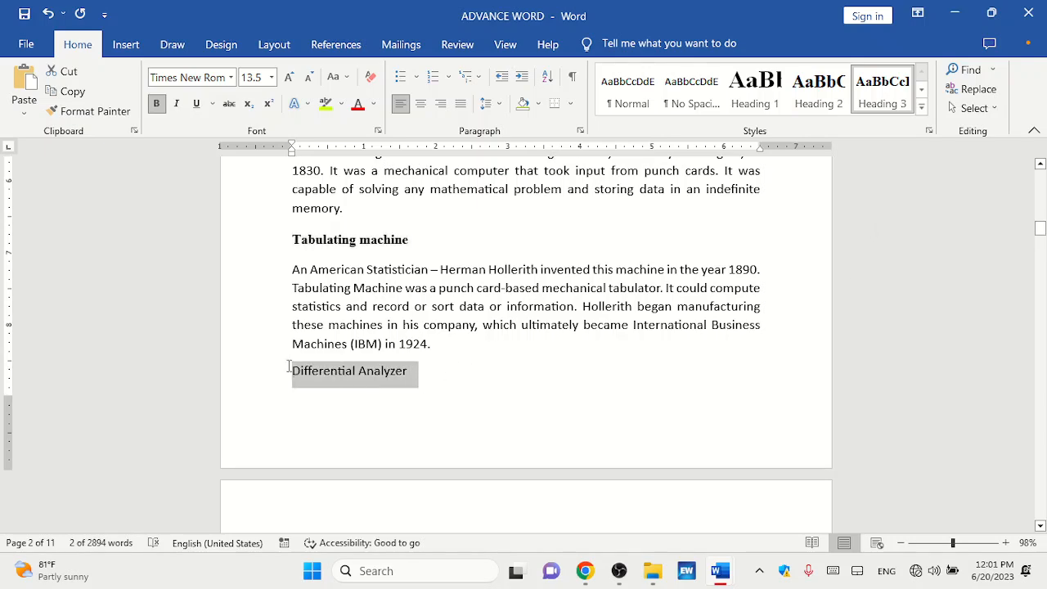
pyautogui.click(882, 96)
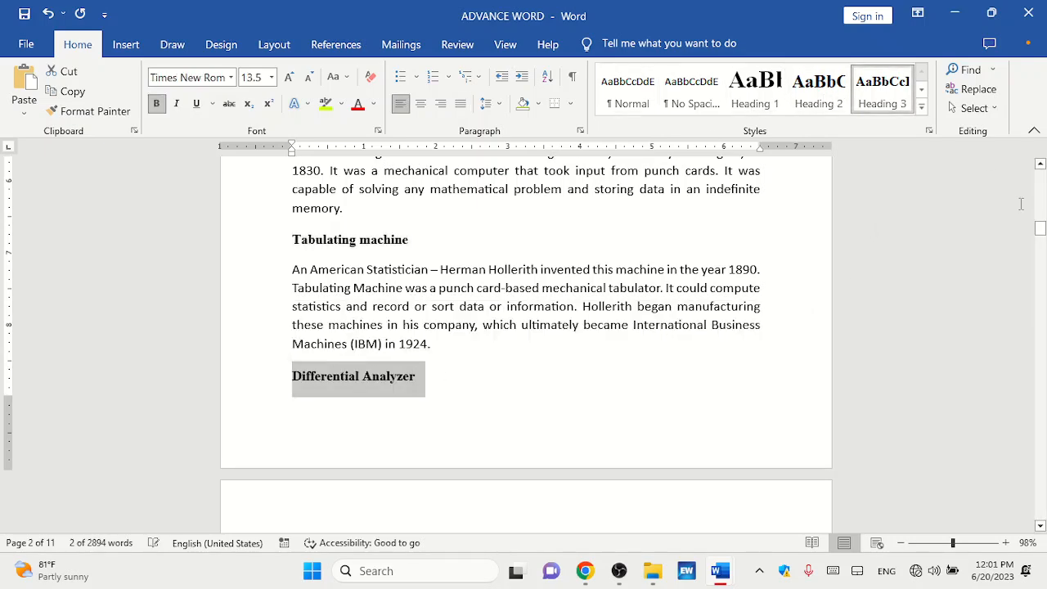
# Apply the Heading 3 style to the "Mark I" subheading on page 3.
pyautogui.moveTo(1041, 229); pyautogui.dragTo(1041, 242)
pyautogui.click(286, 295)
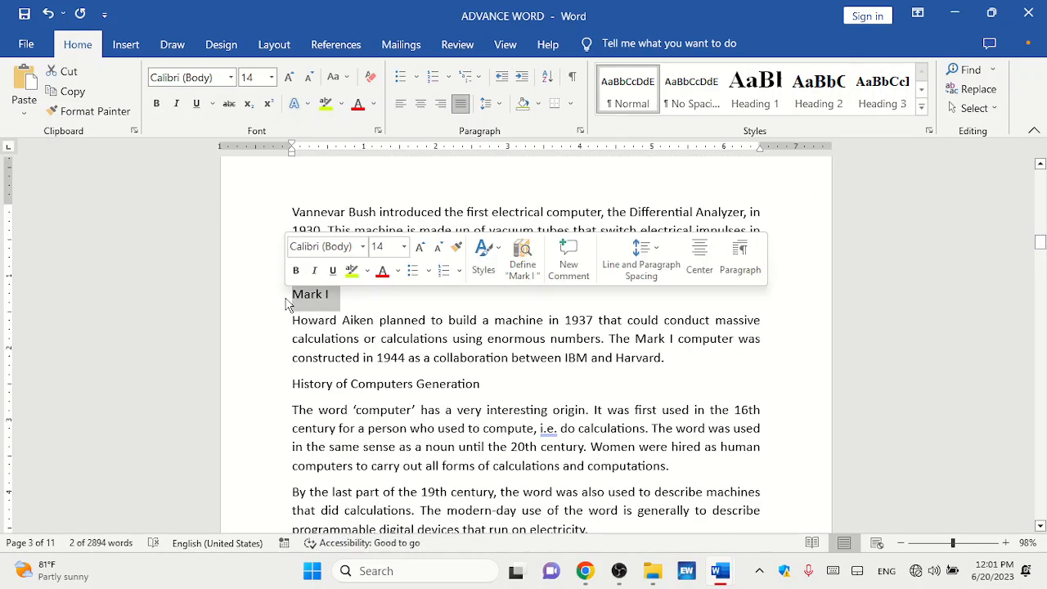
pyautogui.click(883, 94)
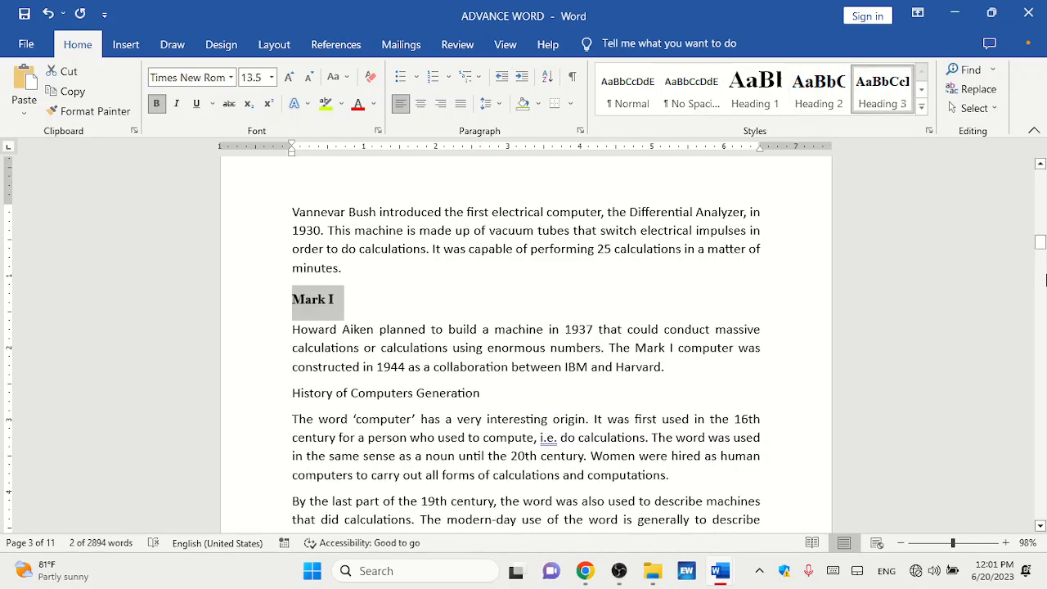
# Apply the Heading 2 style to the "History of Computers Generation" title below the Mark I section.
pyautogui.click(1039, 527)
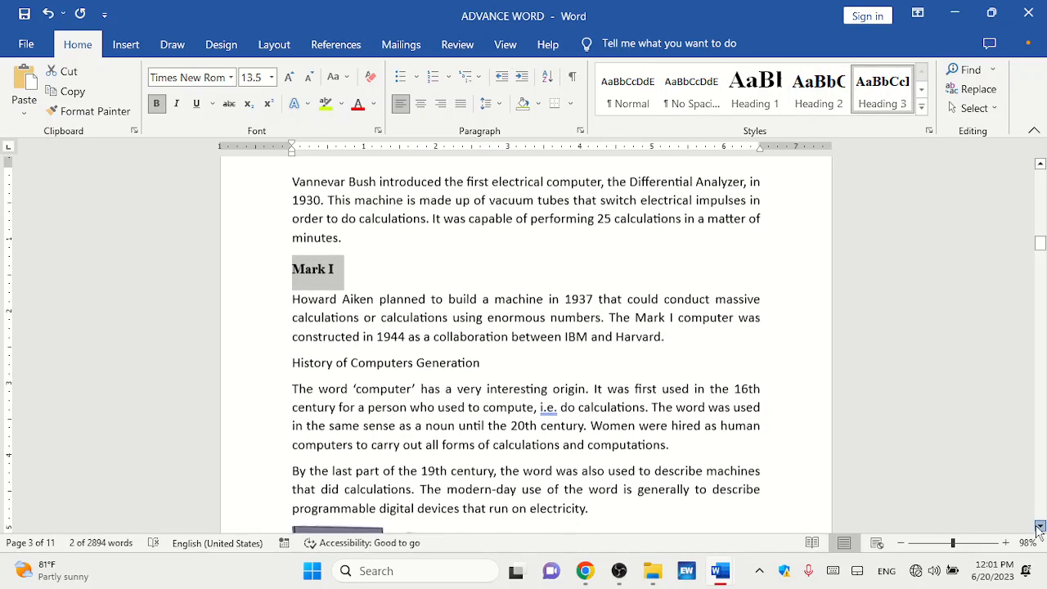
pyautogui.click(1040, 526)
pyautogui.click(1040, 527)
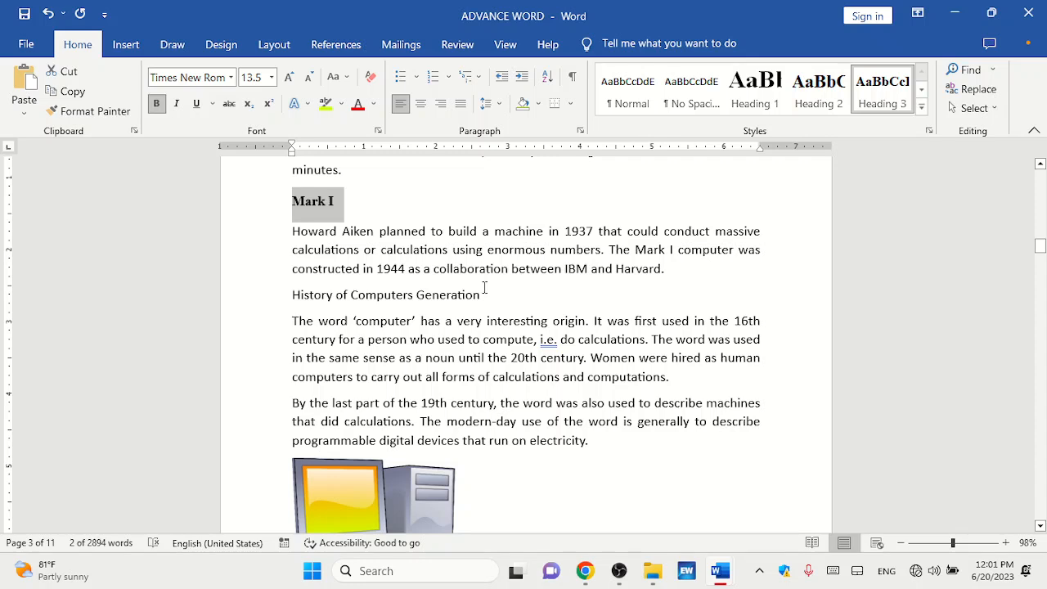
pyautogui.moveTo(495, 298); pyautogui.dragTo(281, 304)
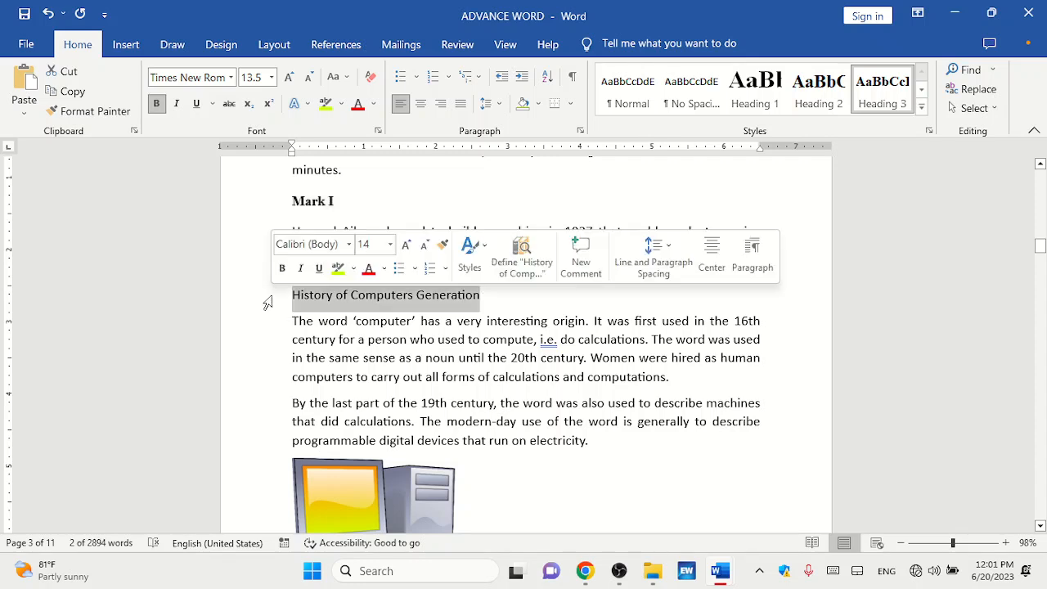
pyautogui.click(627, 90)
pyautogui.click(818, 104)
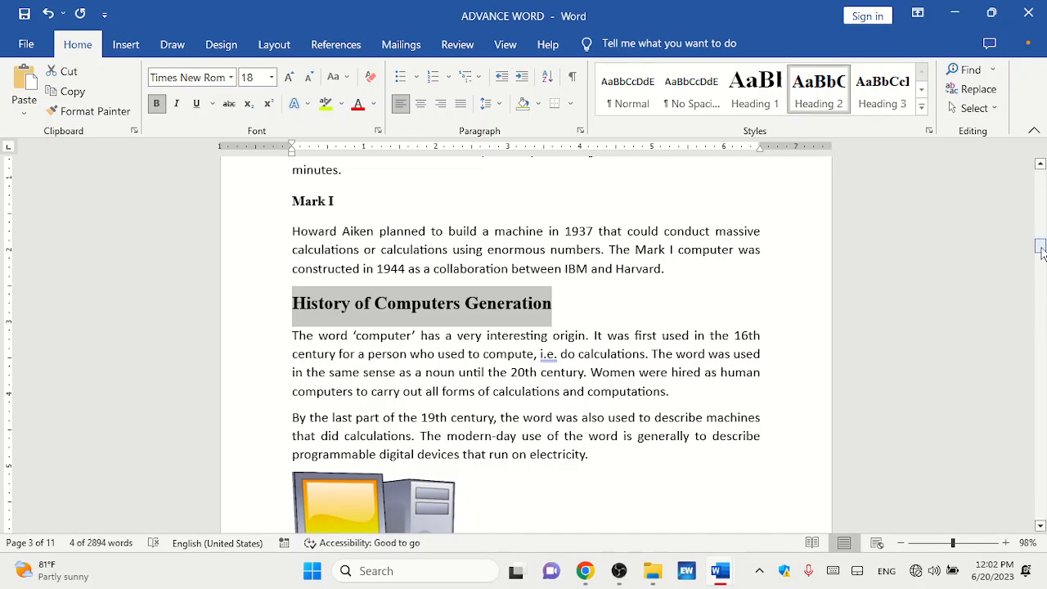
# Apply the Heading 3 style to the "Early History of Computer" subheading below the computer picture.
pyautogui.click(1041, 250)
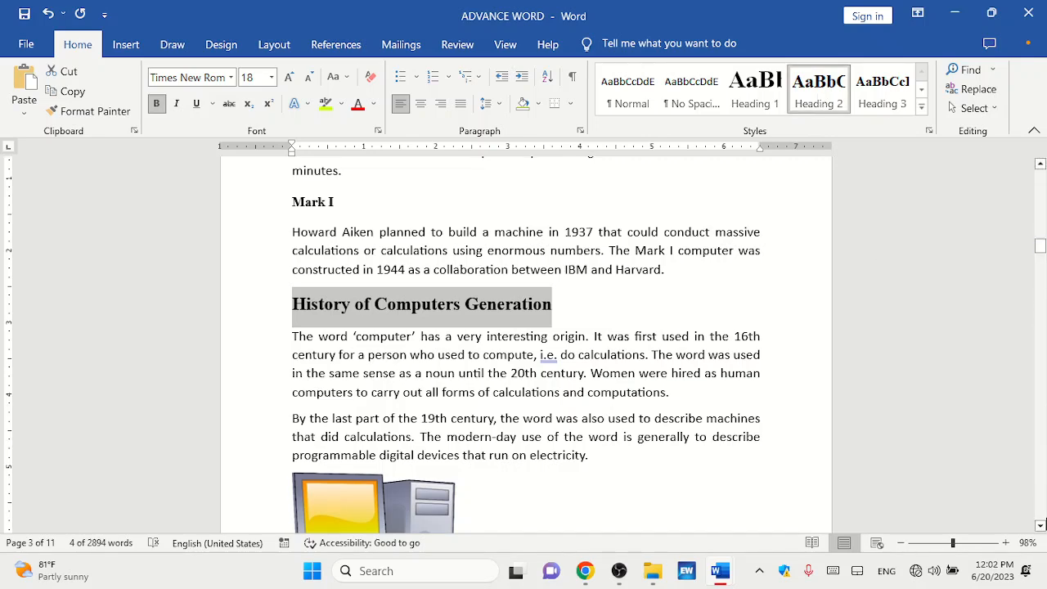
pyautogui.moveTo(1041, 528); pyautogui.dragTo(1041, 527)
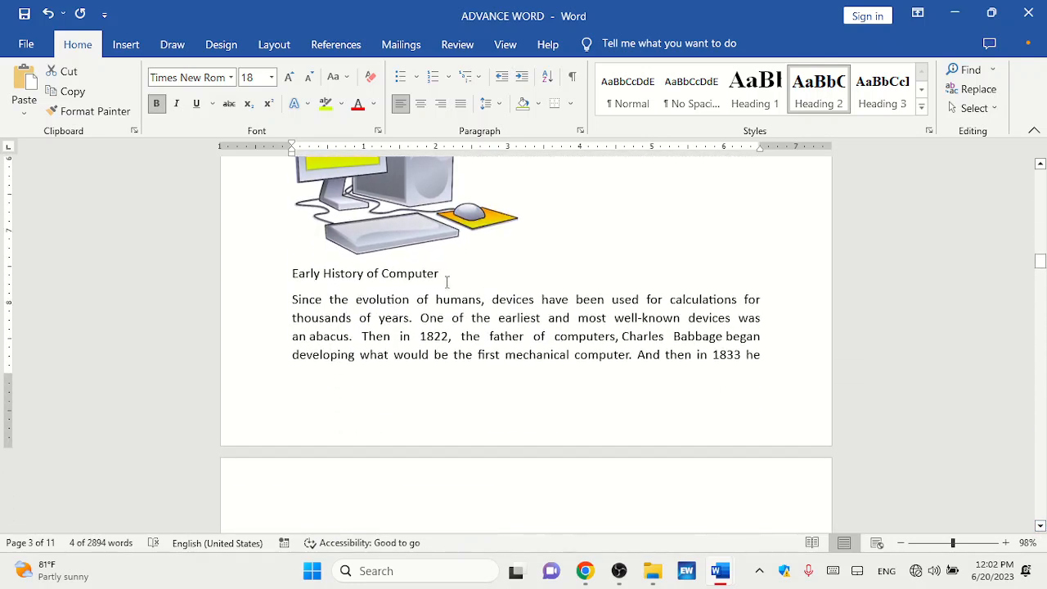
pyautogui.moveTo(458, 275); pyautogui.dragTo(292, 273)
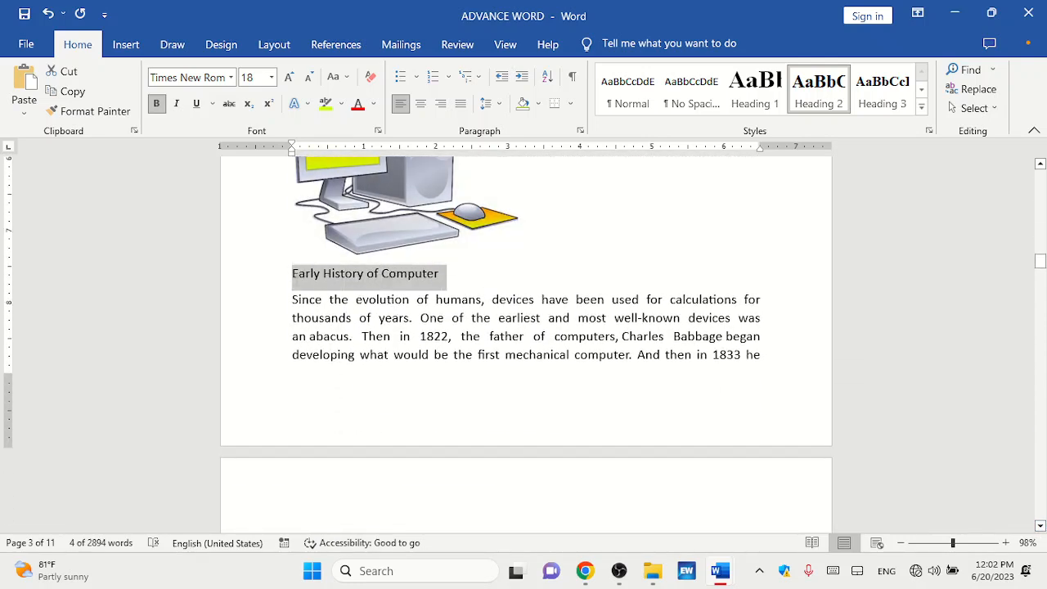
pyautogui.click(881, 92)
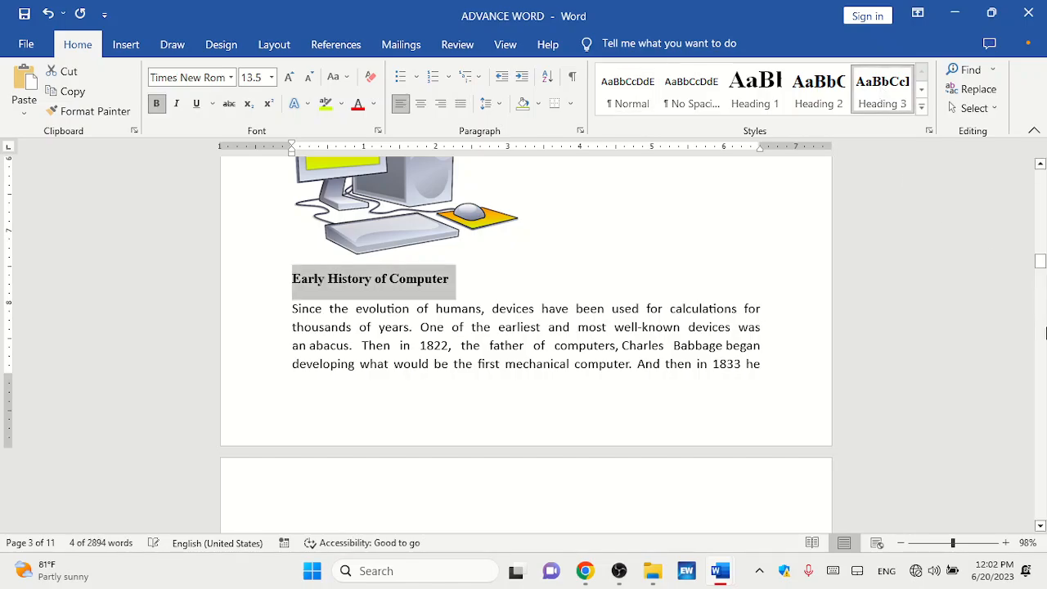
# Apply the Heading 3 style to the "Generations of Computers" subheading on page 4.
pyautogui.moveTo(1039, 260); pyautogui.dragTo(1040, 282)
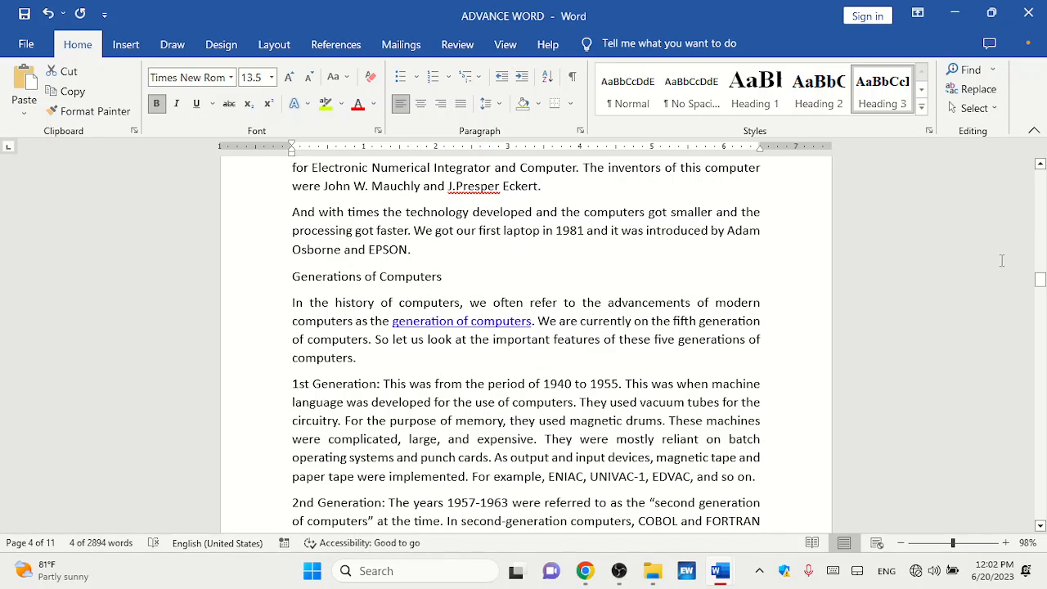
pyautogui.moveTo(1040, 166); pyautogui.dragTo(1039, 166)
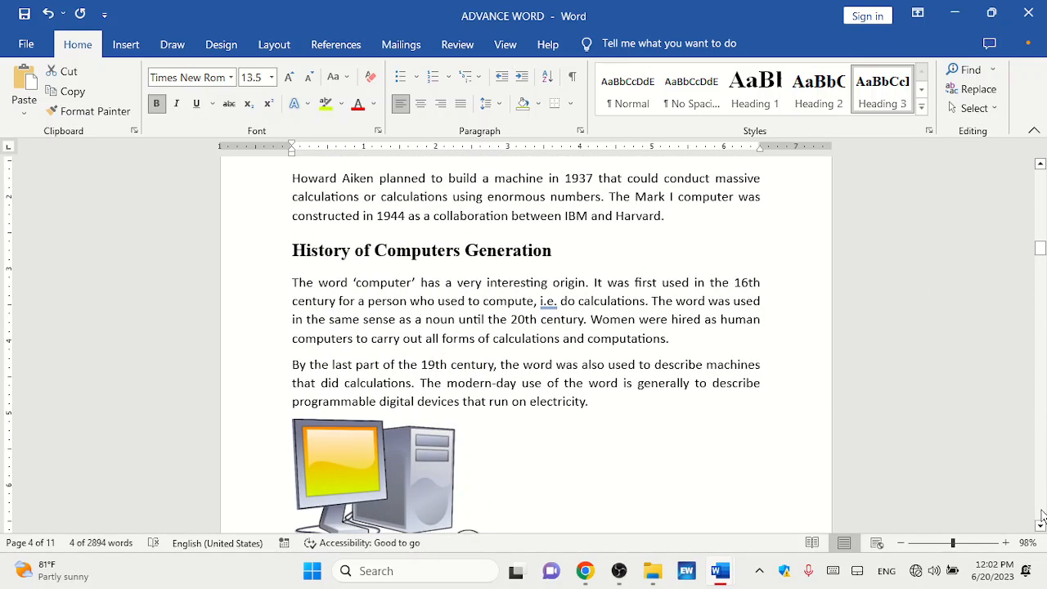
pyautogui.moveTo(1039, 527); pyautogui.dragTo(1040, 527)
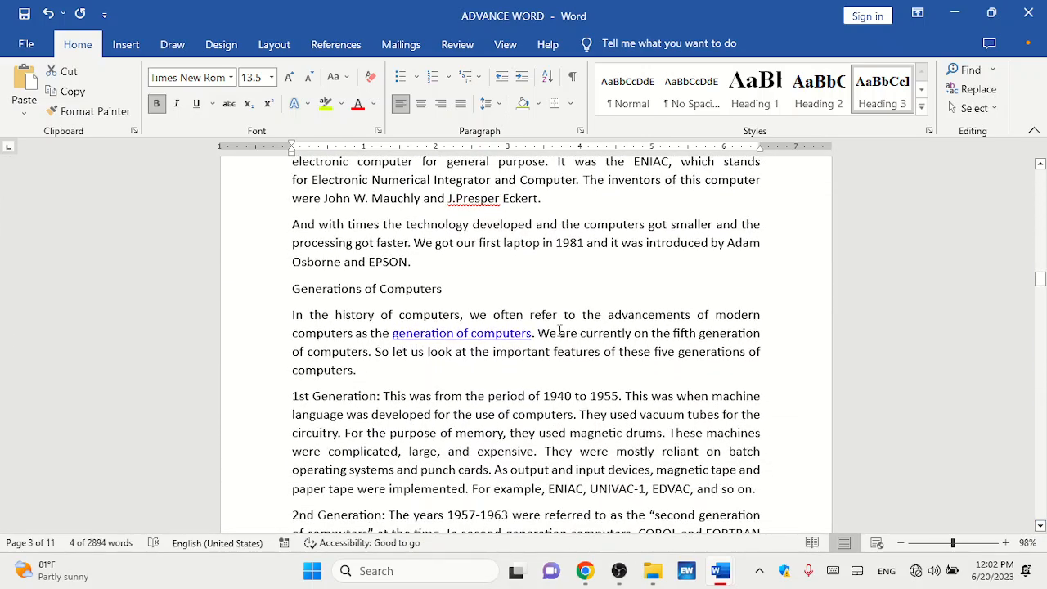
pyautogui.moveTo(450, 293); pyautogui.dragTo(274, 288)
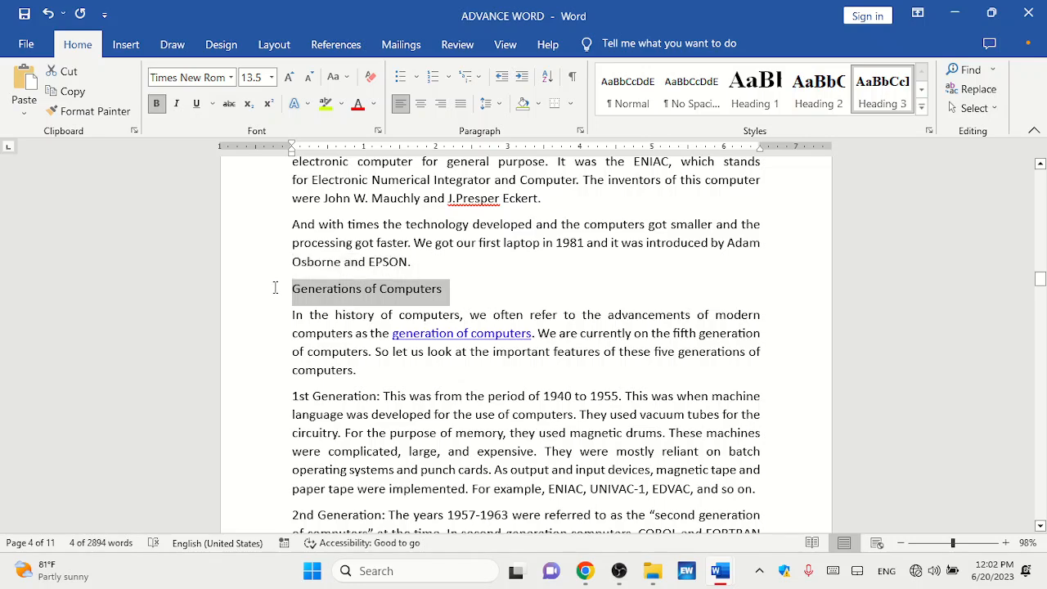
pyautogui.click(880, 91)
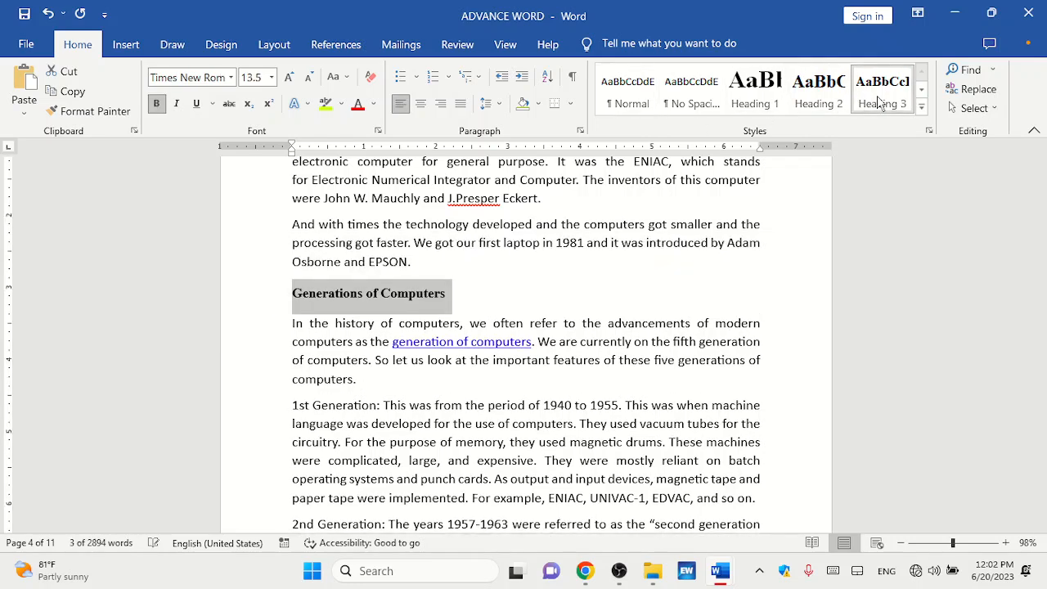
# Remove the colon after "1st Generation" and put those words on their own line above the paragraph text, without a leading space.
pyautogui.moveTo(1042, 284); pyautogui.dragTo(1040, 296)
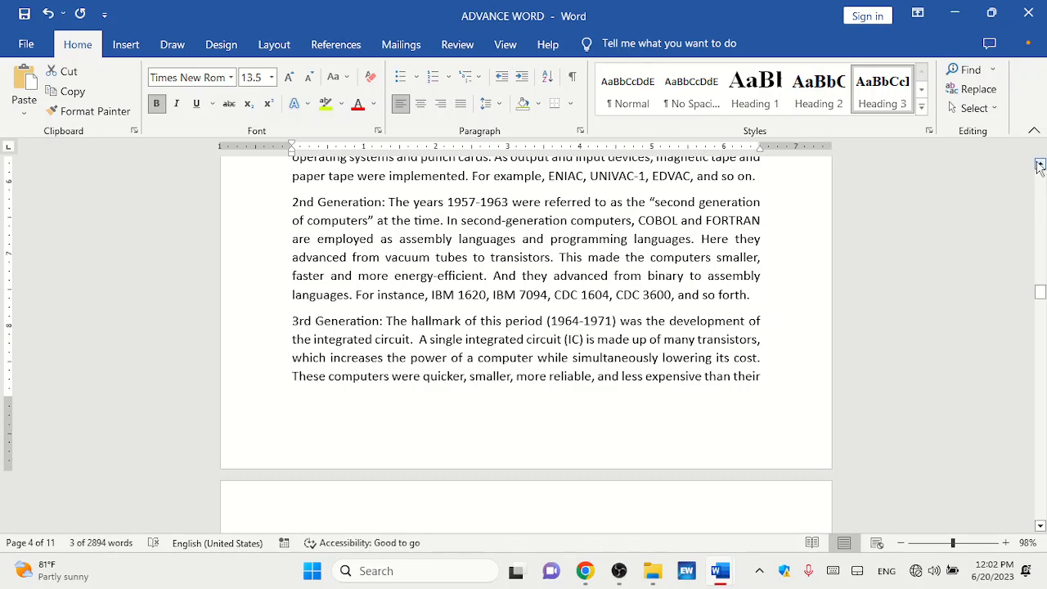
pyautogui.click(1039, 165)
pyautogui.moveTo(1039, 164); pyautogui.dragTo(1040, 164)
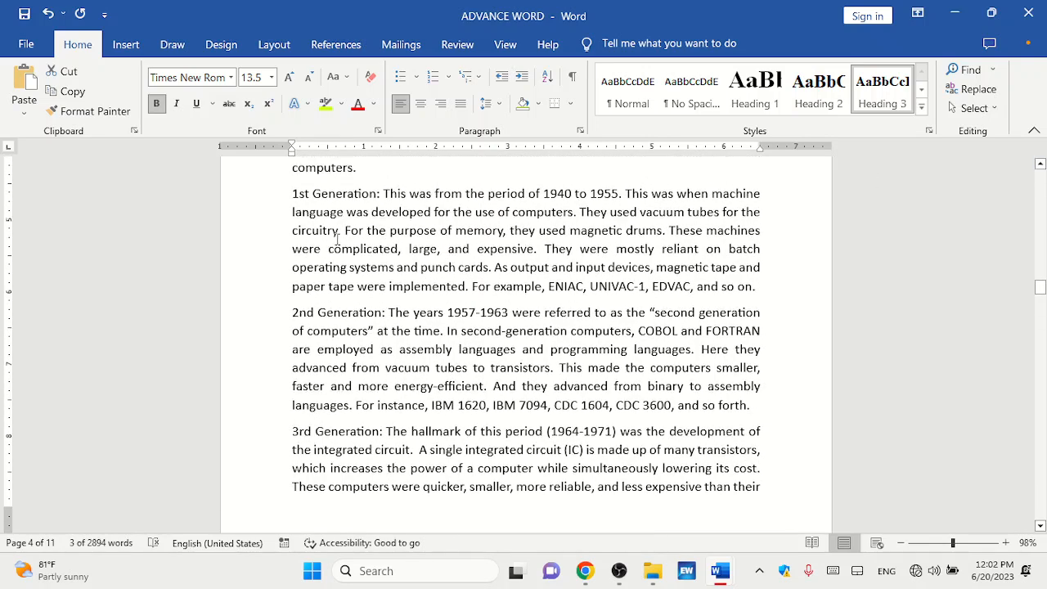
pyautogui.click(380, 197)
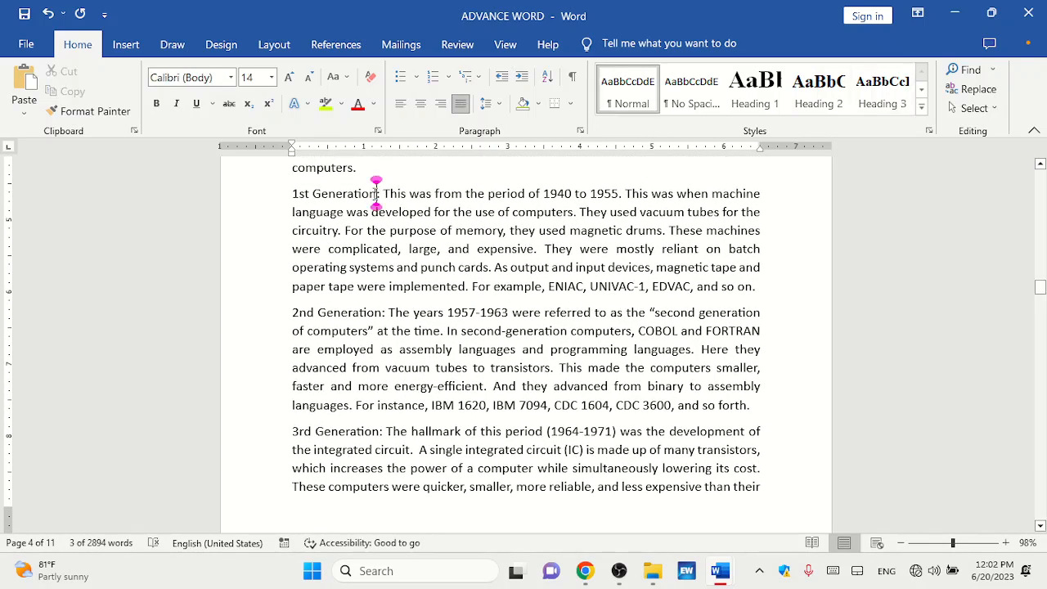
pyautogui.press('BackSpace')
pyautogui.click(292, 196)
pyautogui.press('Return')
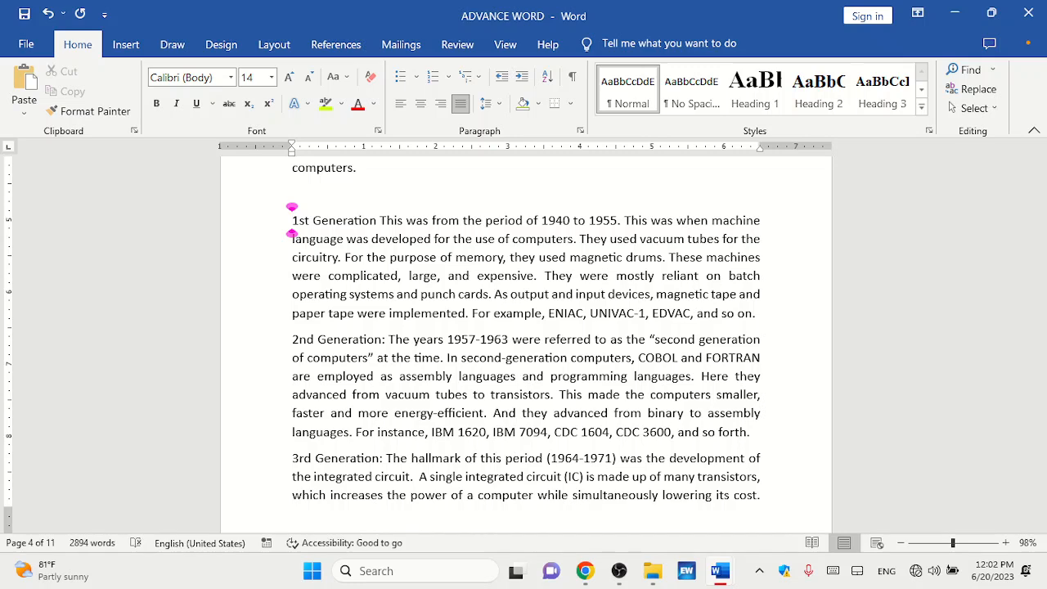
pyautogui.press('BackSpace')
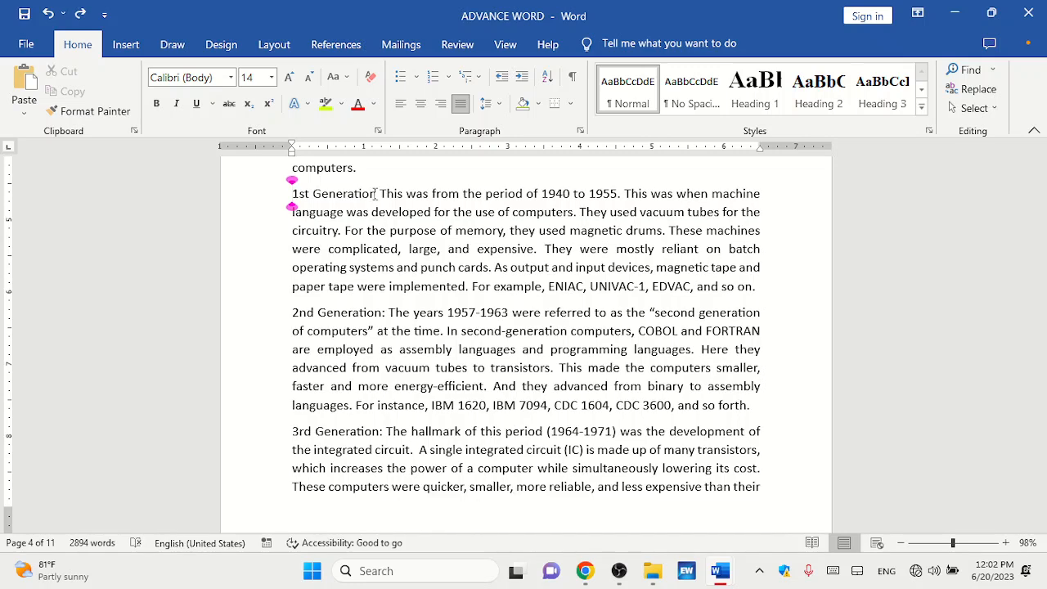
pyautogui.click(375, 194)
pyautogui.press('Return')
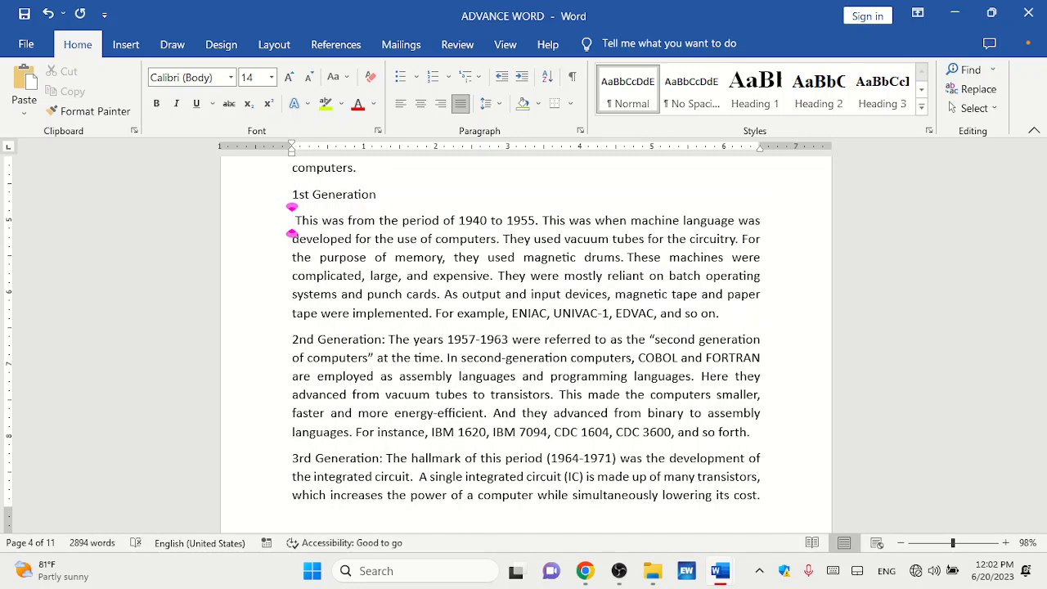
pyautogui.press('Delete')
# Apply the Heading 4 style to the "1st Generation" line.
pyautogui.tripleClick(375, 194)
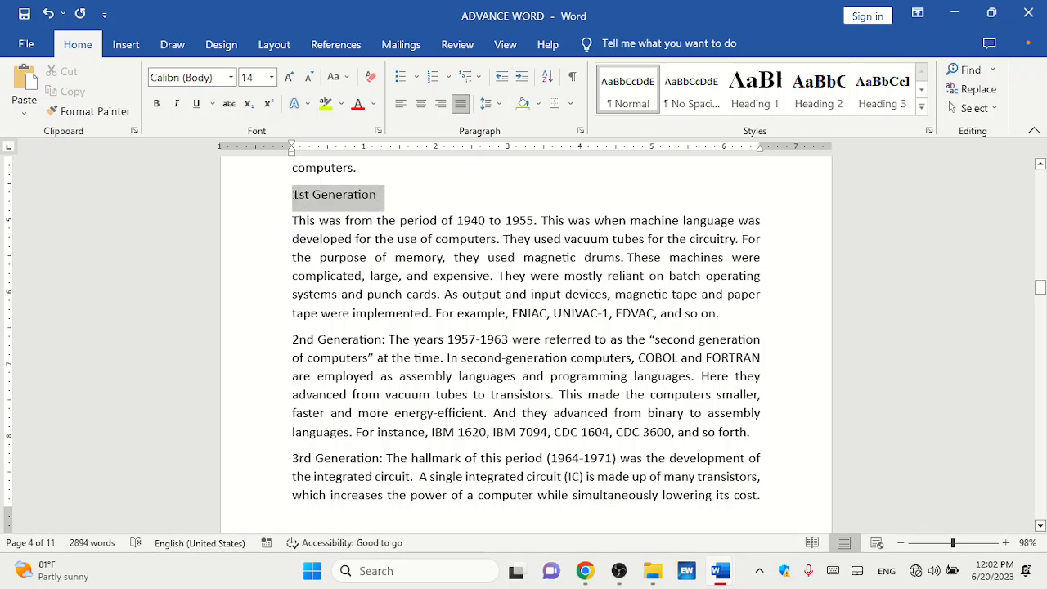
pyautogui.click(921, 107)
pyautogui.click(619, 148)
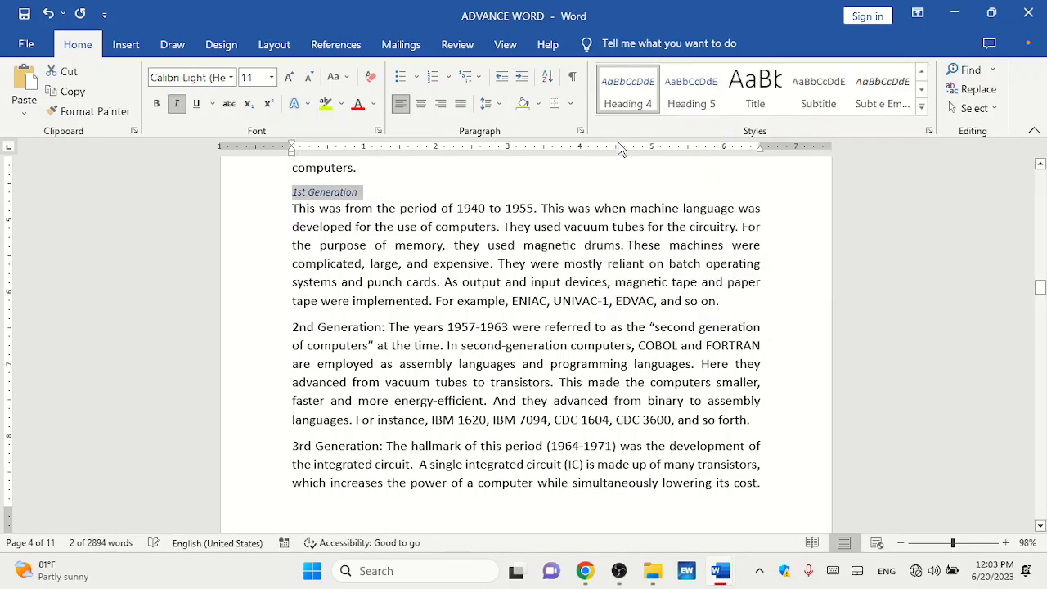
# Split "2nd Generation" onto its own line without the colon and apply the Heading 4 style to it.
pyautogui.click(382, 328)
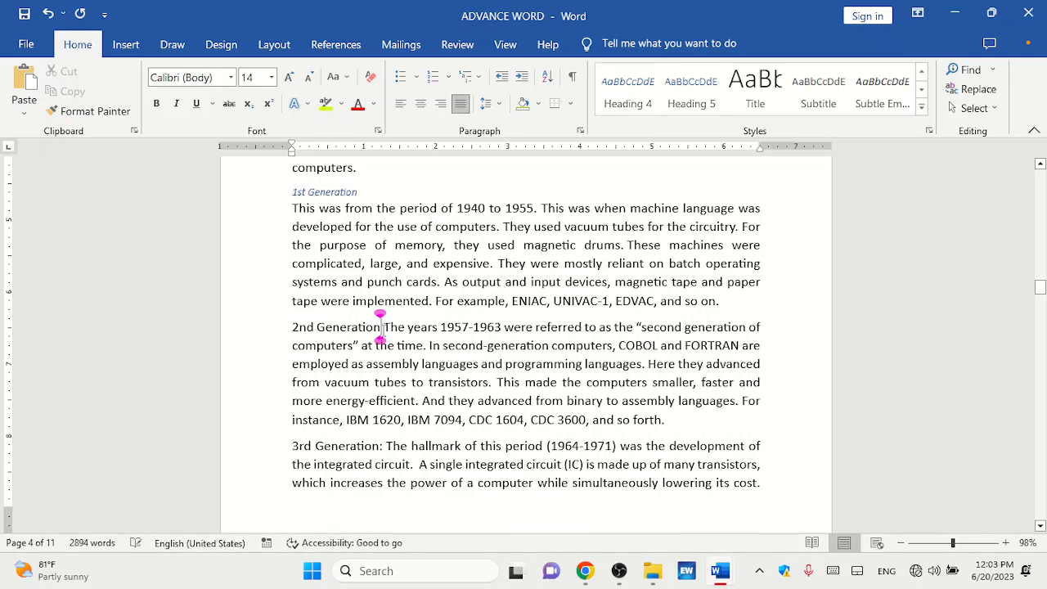
pyautogui.press('Return')
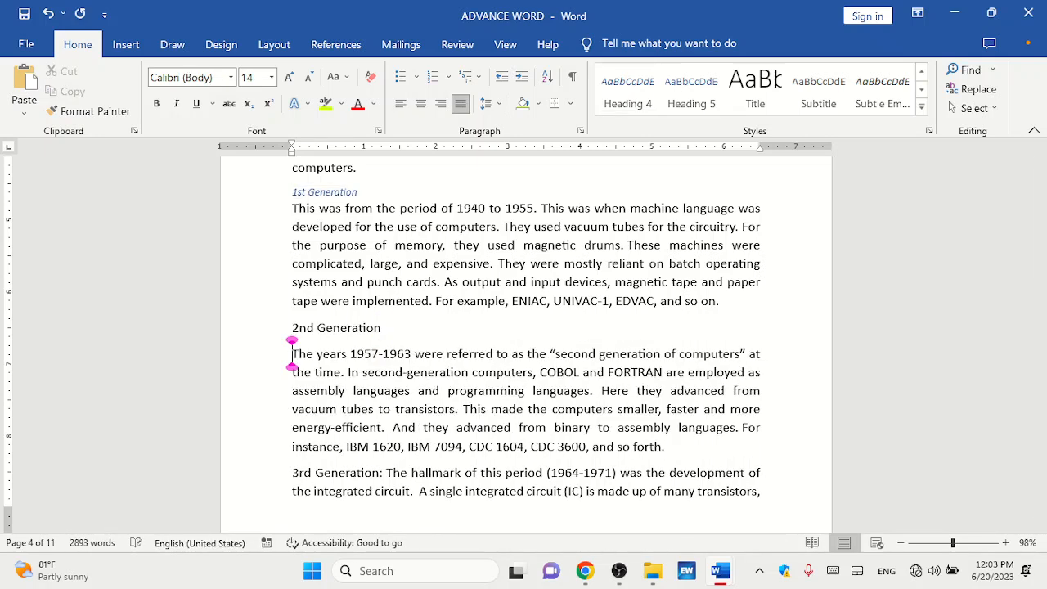
pyautogui.moveTo(378, 323); pyautogui.dragTo(292, 327)
pyautogui.click(606, 96)
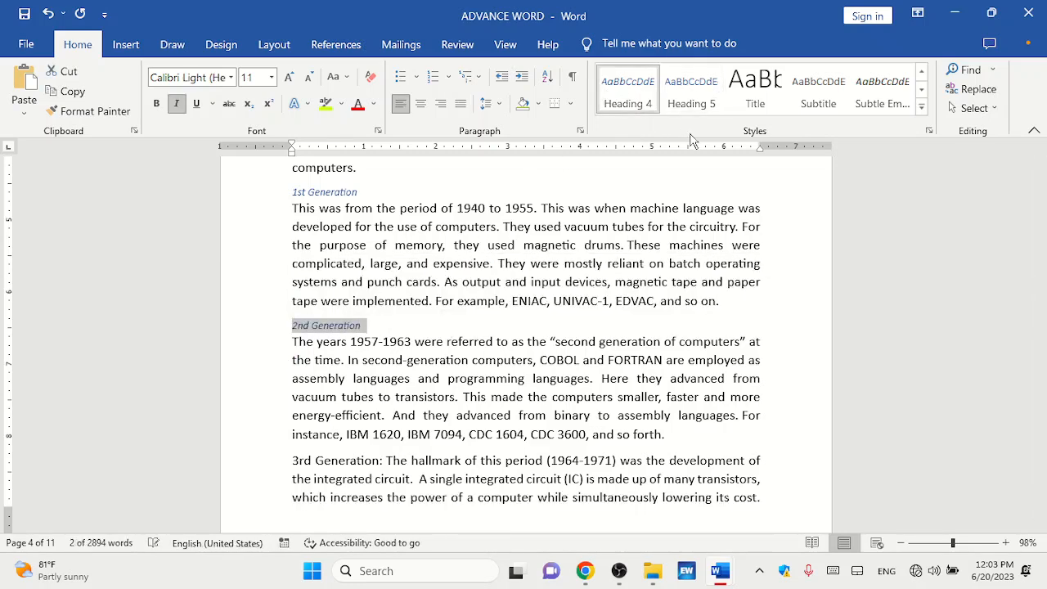
# Split "3rd Generation" onto its own line without the colon and apply the Heading 4 style to it.
pyautogui.moveTo(1039, 289); pyautogui.dragTo(1040, 287)
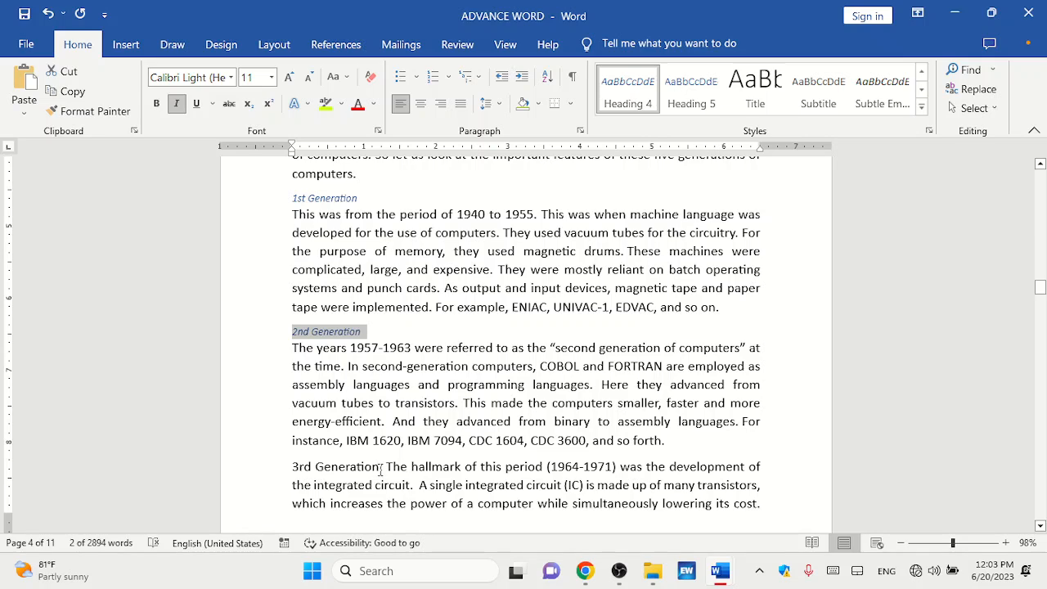
pyautogui.moveTo(379, 467); pyautogui.dragTo(391, 463)
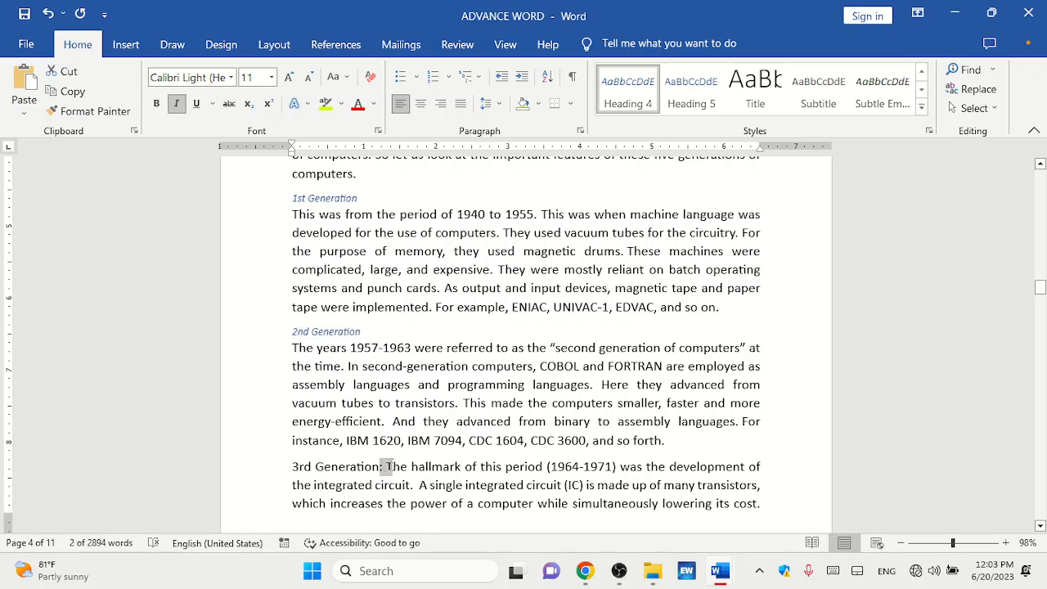
pyautogui.press('BackSpace')
pyautogui.press('Return')
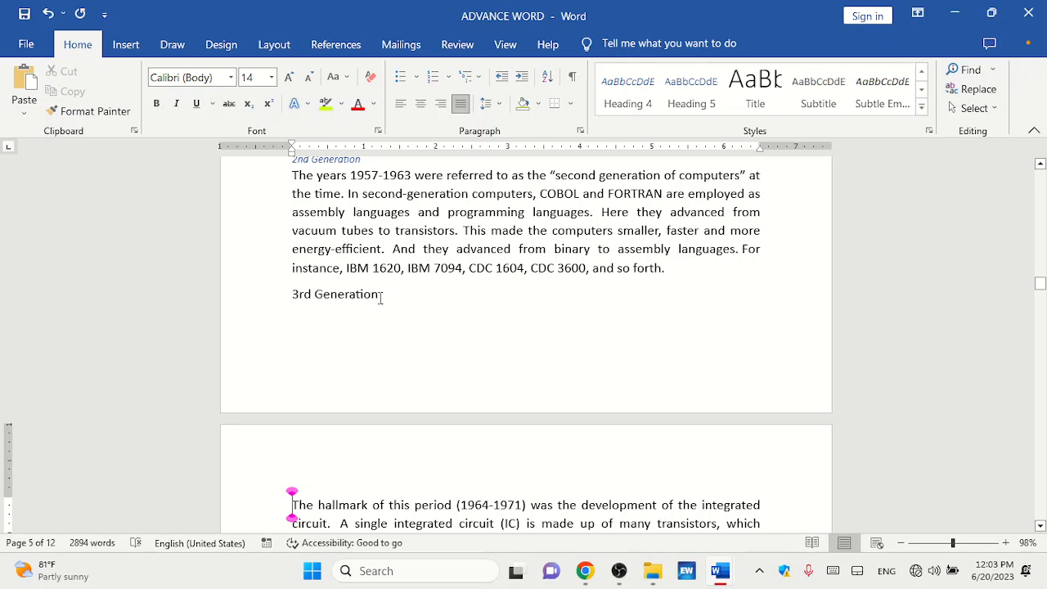
pyautogui.moveTo(381, 298); pyautogui.dragTo(292, 294)
pyautogui.click(642, 99)
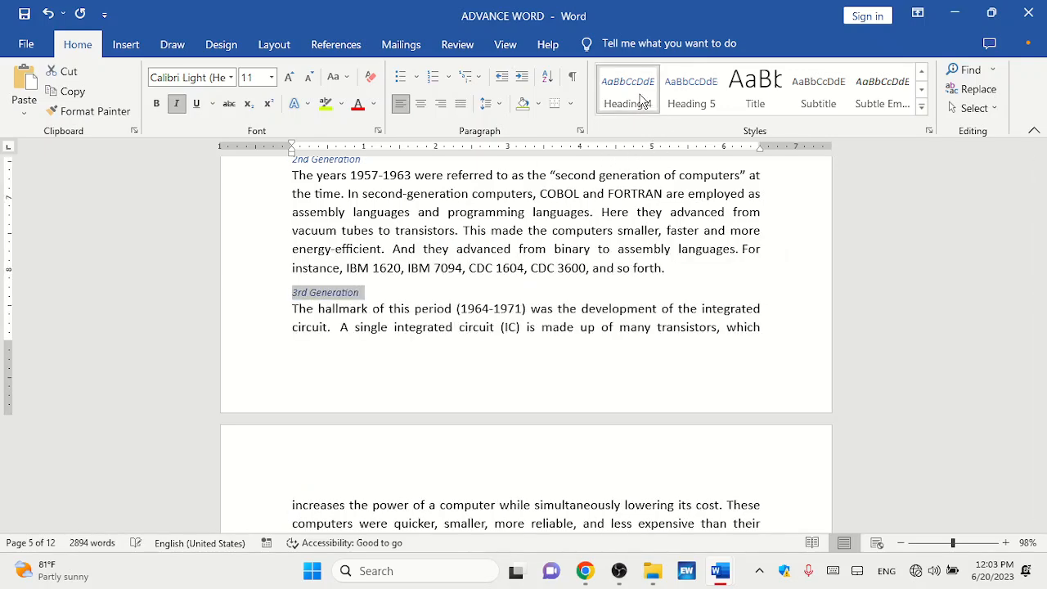
pyautogui.click(1041, 527)
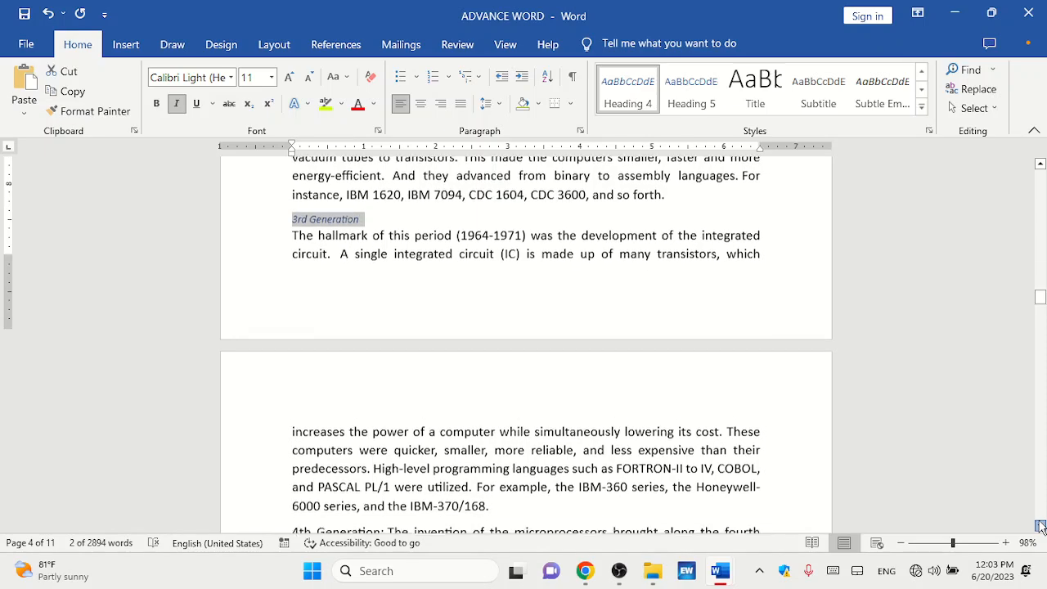
# Split "4th Generation" onto its own line without the colon and apply the Heading 4 style to it.
pyautogui.scroll(-6, 785, 467)
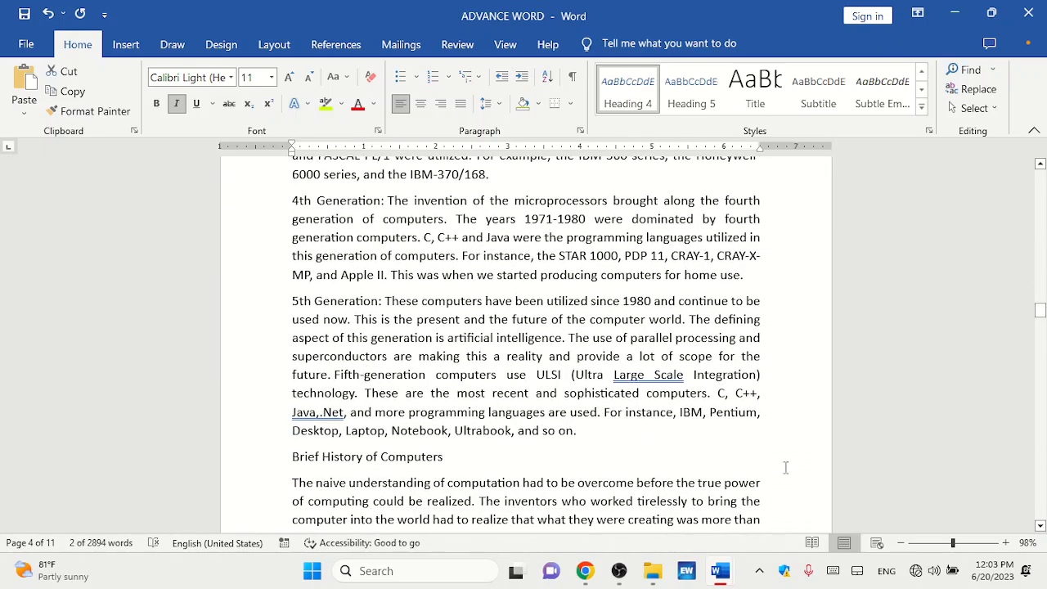
pyautogui.click(380, 204)
pyautogui.press('Delete')
pyautogui.press('Delete')
pyautogui.press('Return')
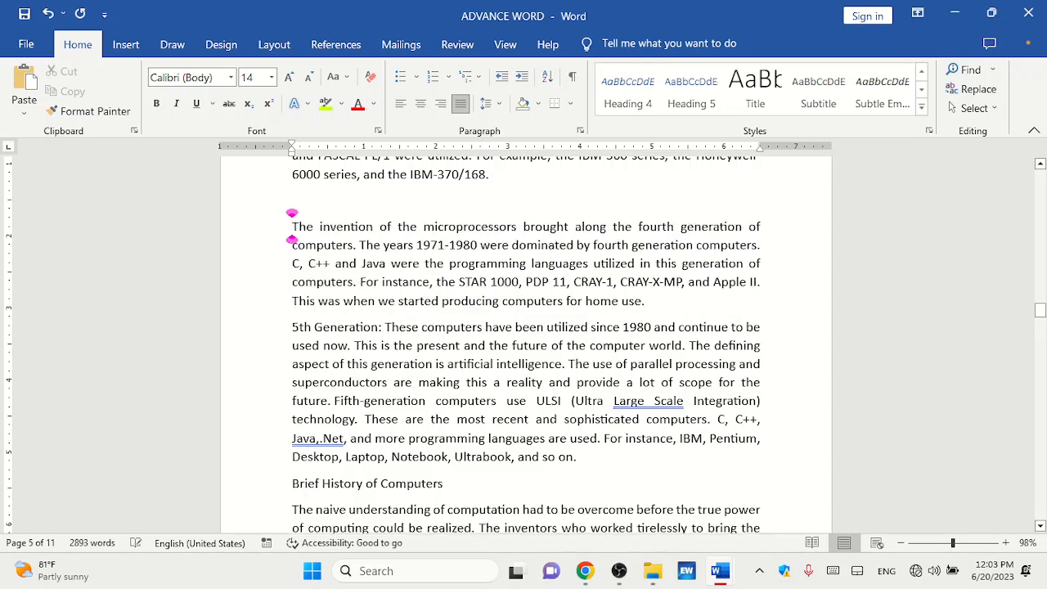
pyautogui.moveTo(386, 200); pyautogui.dragTo(278, 198)
pyautogui.click(630, 98)
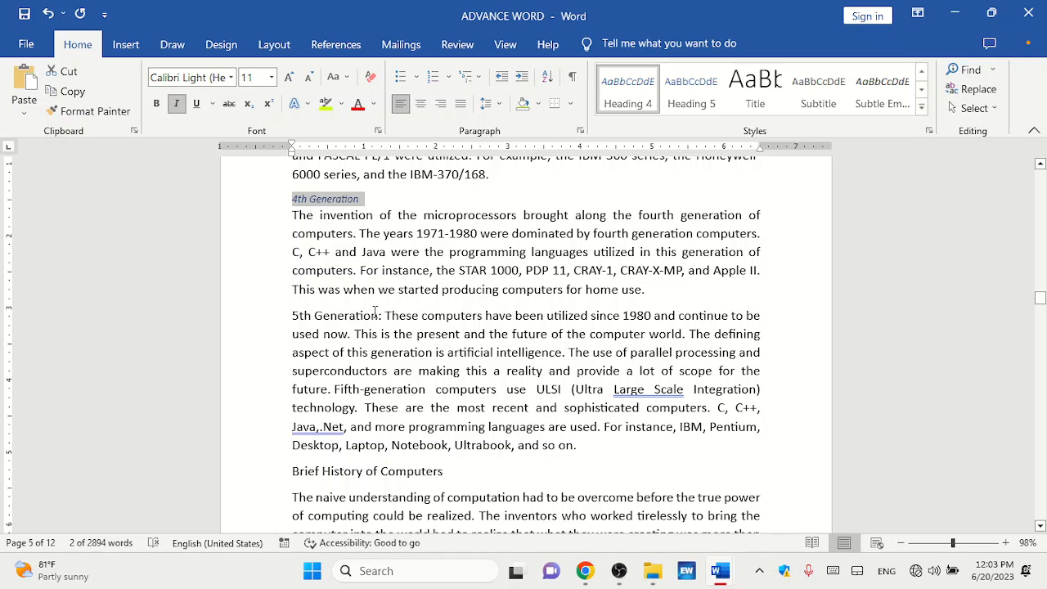
# Apply the Heading 4 style to "5th Generation", then remove its colon and put it on its own line above the paragraph.
pyautogui.moveTo(379, 317); pyautogui.dragTo(292, 317)
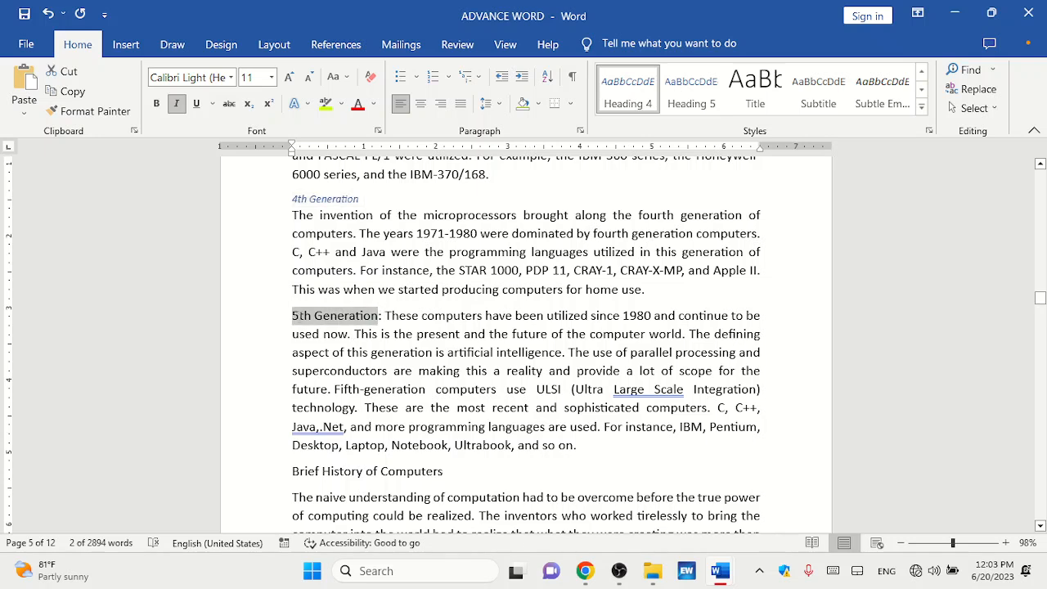
pyautogui.click(643, 100)
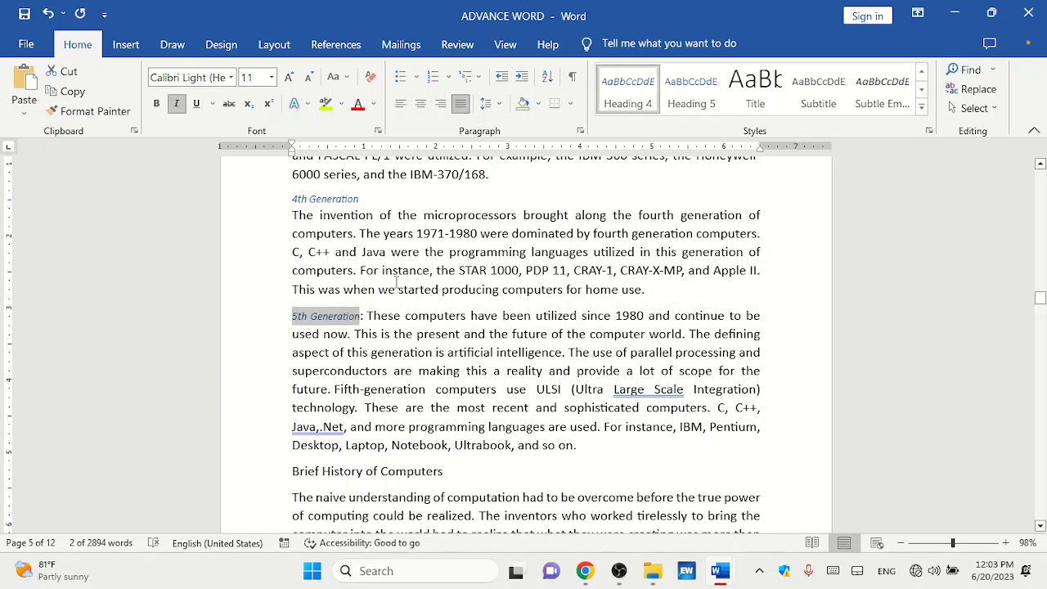
pyautogui.click(362, 315)
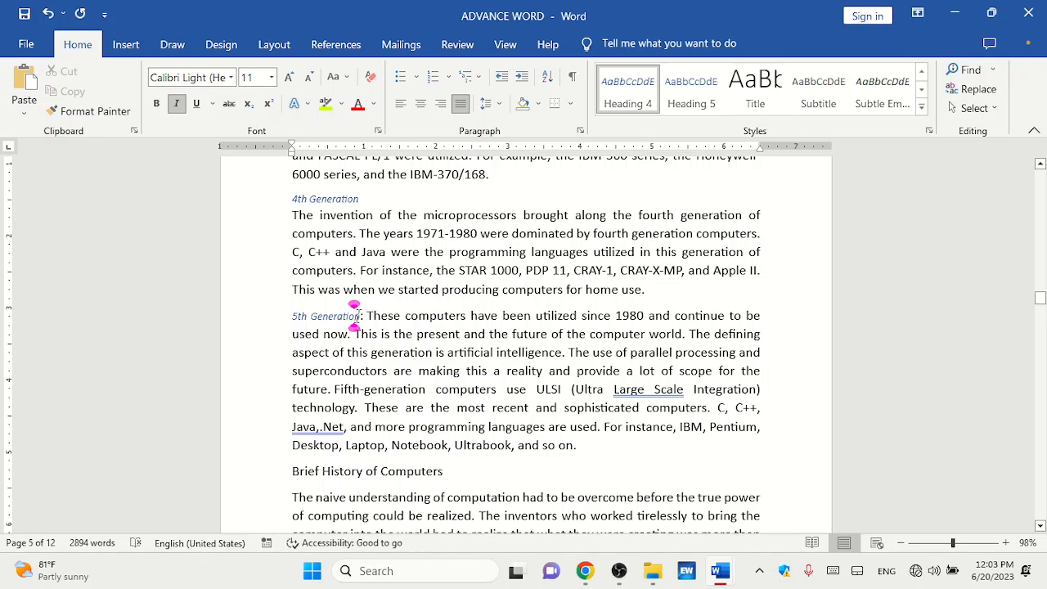
pyautogui.press('Home')
pyautogui.press('Right')
pyautogui.press('Right')
pyautogui.press('Right')
pyautogui.press('Right')
pyautogui.press('Right')
pyautogui.press('Right')
pyautogui.press('Right')
pyautogui.press('Right')
pyautogui.press('Right')
pyautogui.press('Right')
pyautogui.press('Right')
pyautogui.press('Right')
pyautogui.press('Right')
pyautogui.press('Right')
pyautogui.press('Delete')
pyautogui.press('Return')
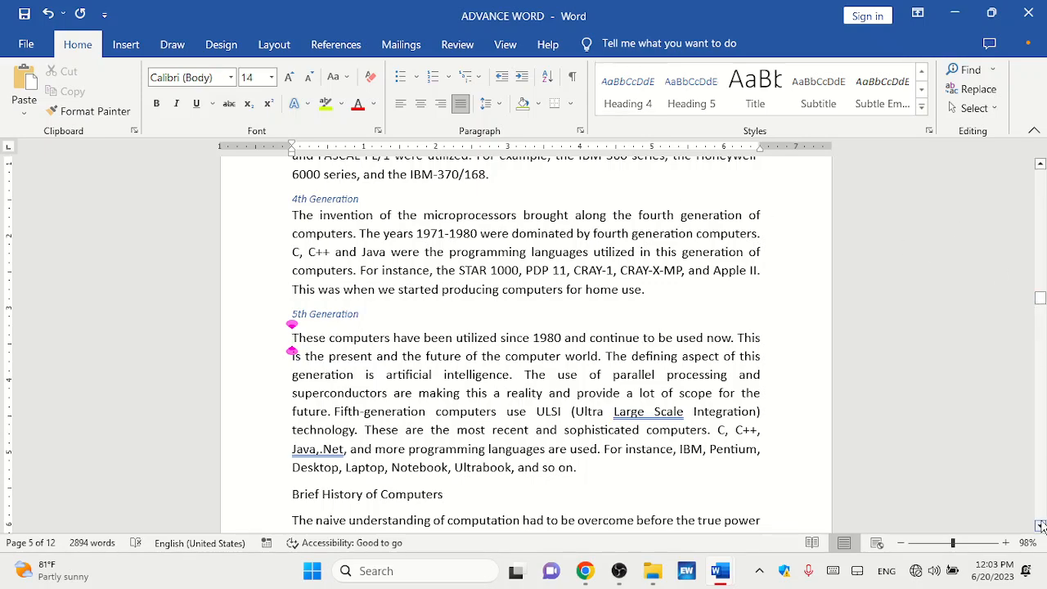
# Apply the Heading 2 style to "Brief History of Computers" and the Heading 3 style to "19th Century".
pyautogui.click(1040, 526)
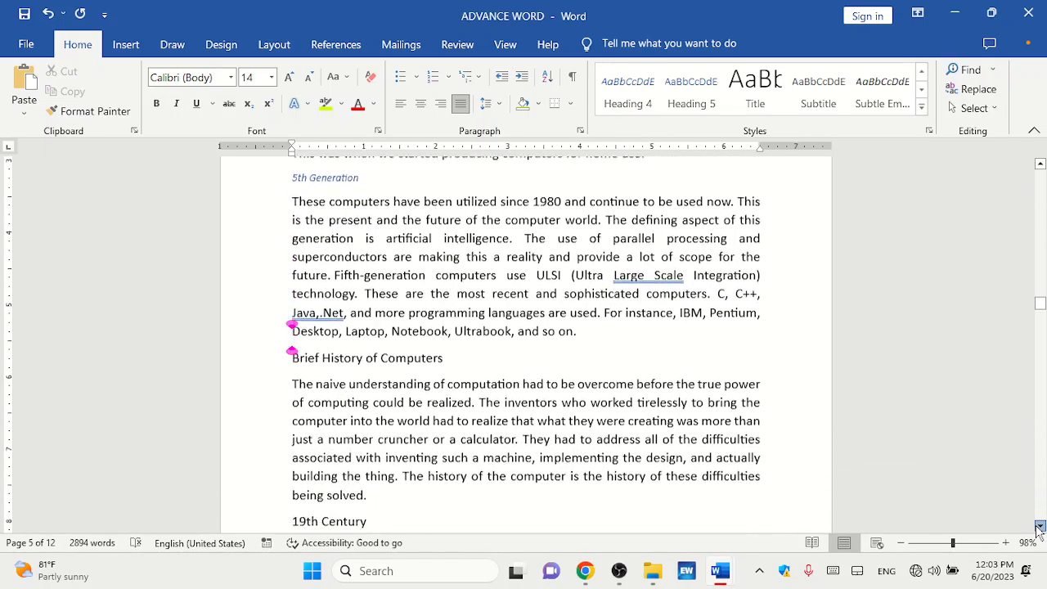
pyautogui.click(1039, 527)
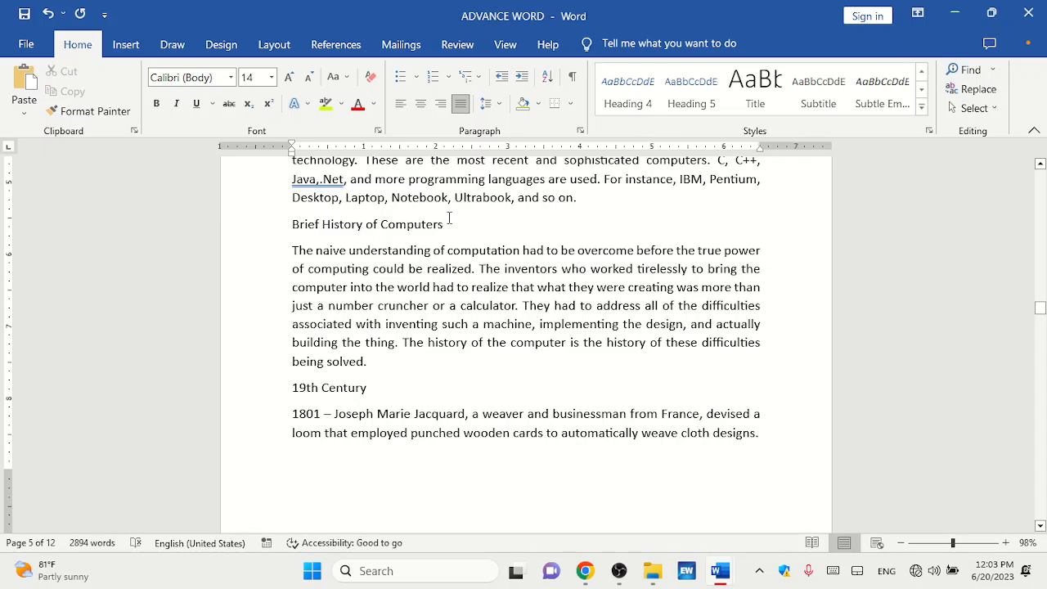
pyautogui.moveTo(451, 230); pyautogui.dragTo(271, 232)
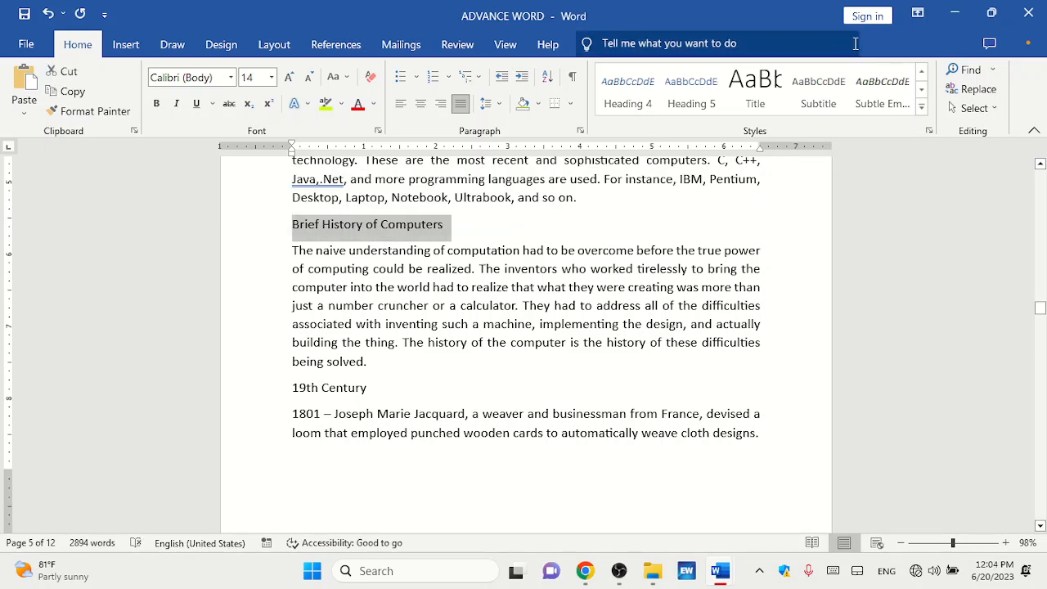
pyautogui.click(921, 111)
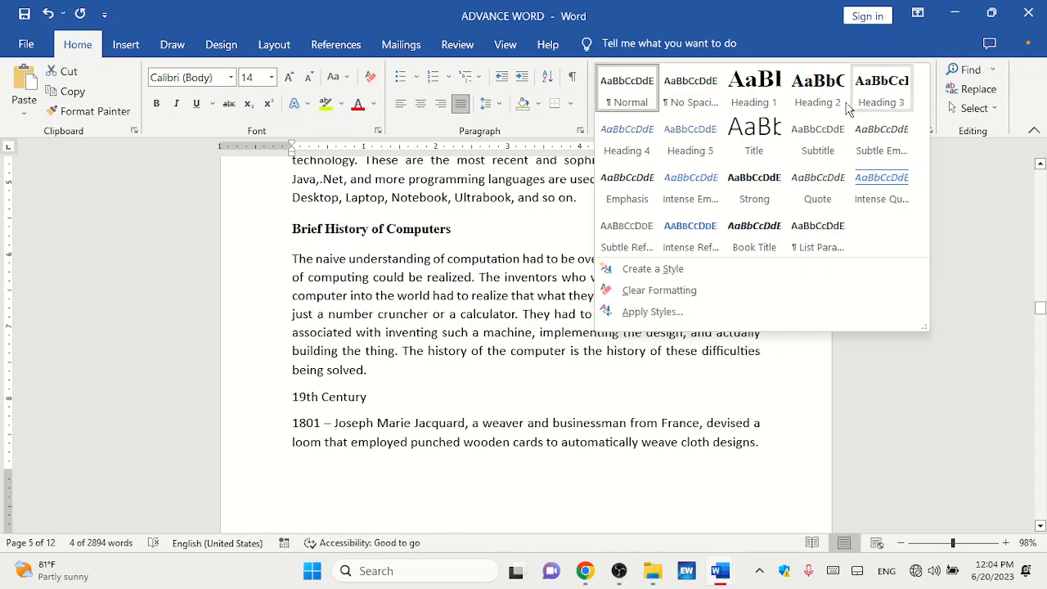
pyautogui.click(818, 97)
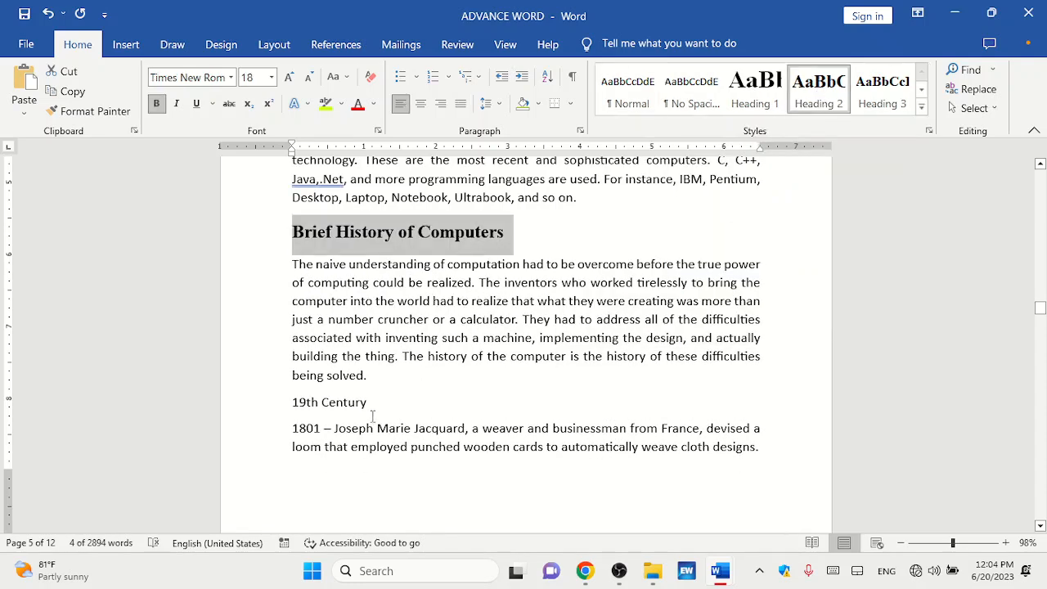
pyautogui.moveTo(372, 417); pyautogui.dragTo(267, 411)
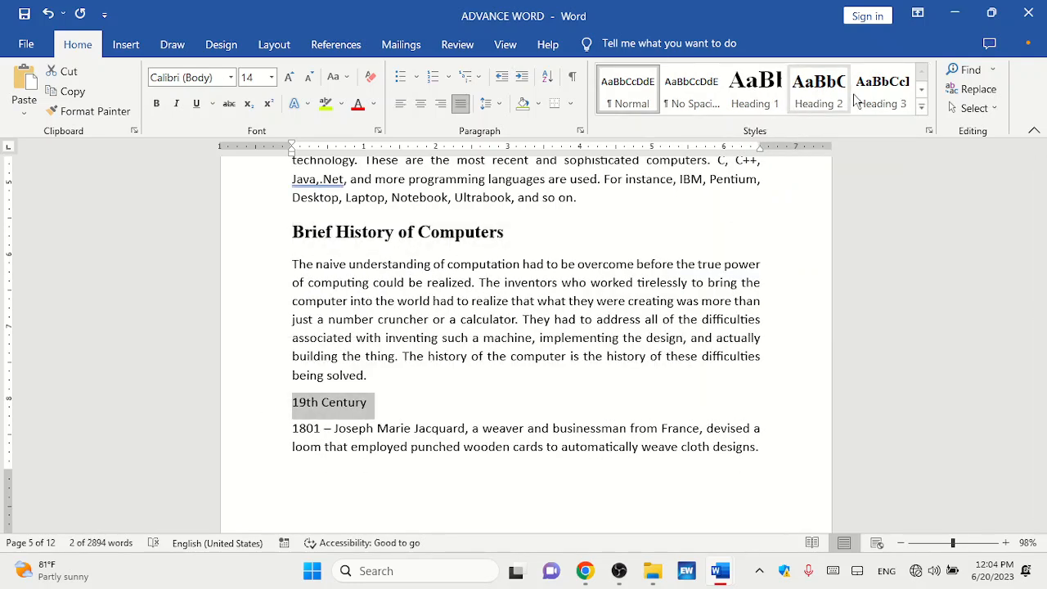
pyautogui.click(882, 96)
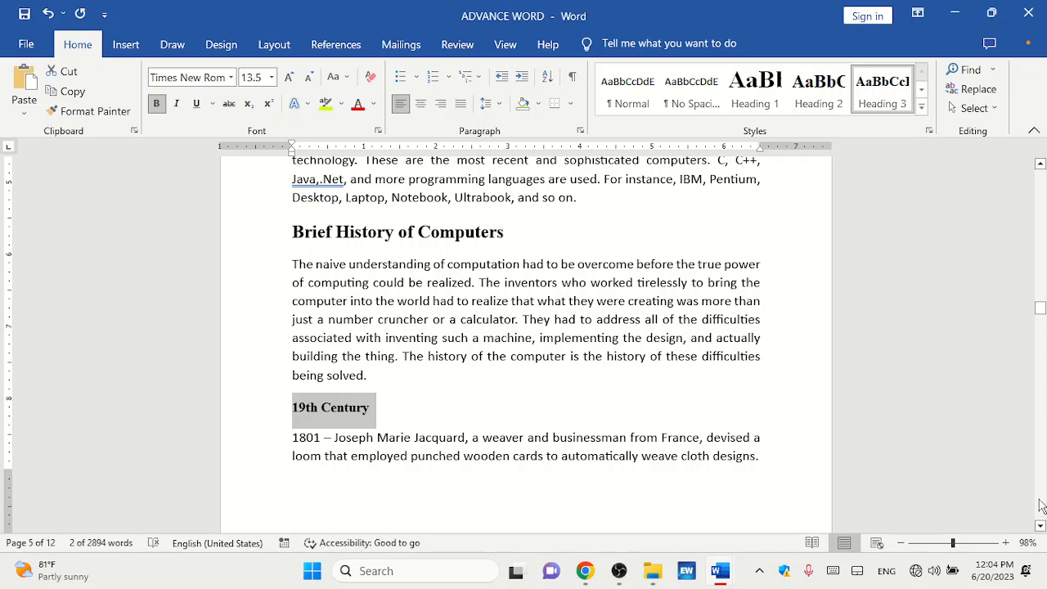
# Apply the Heading 3 style to the "Early 20th Century" and "Late 20th Century" lines.
pyautogui.click(1040, 526)
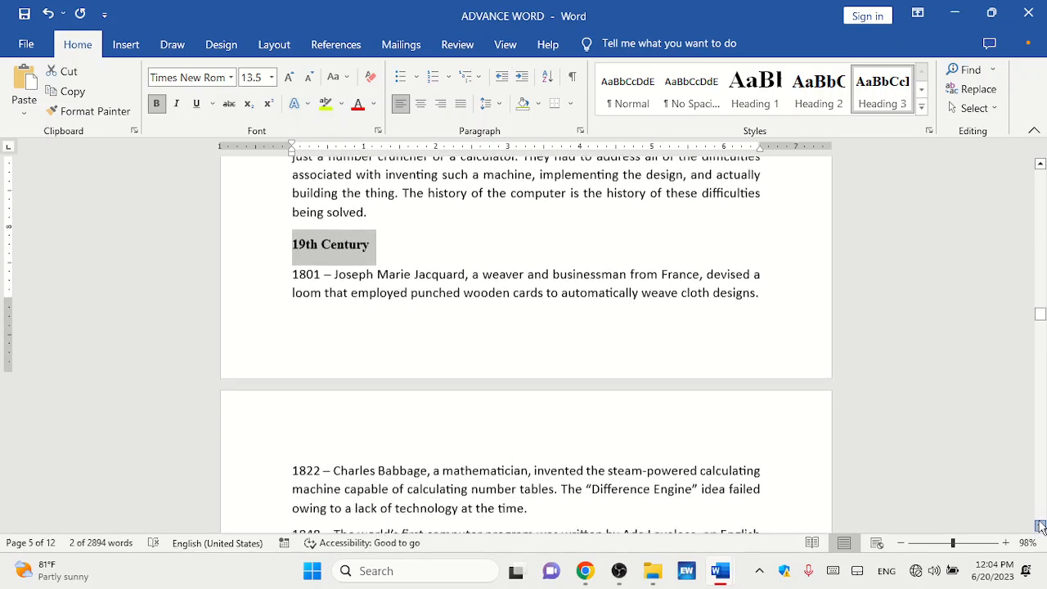
pyautogui.click(1039, 525)
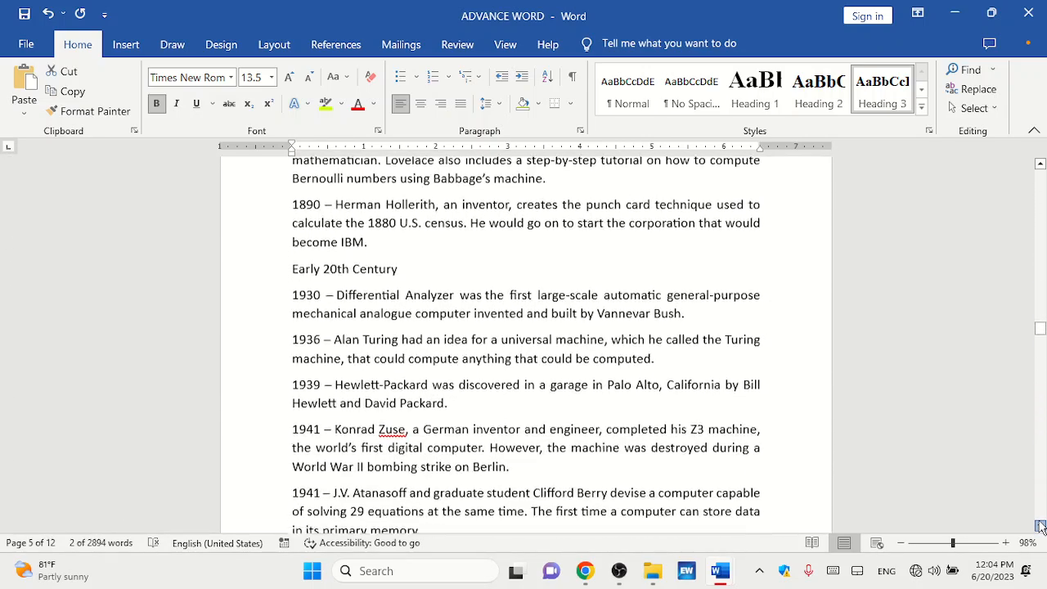
pyautogui.click(1040, 526)
pyautogui.moveTo(423, 248); pyautogui.dragTo(289, 250)
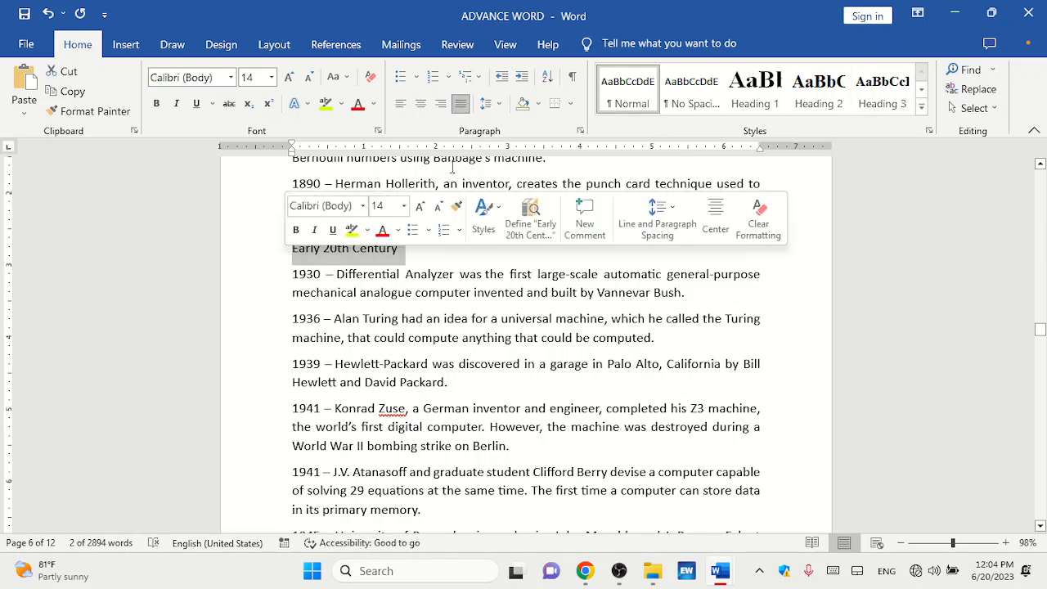
pyautogui.click(880, 111)
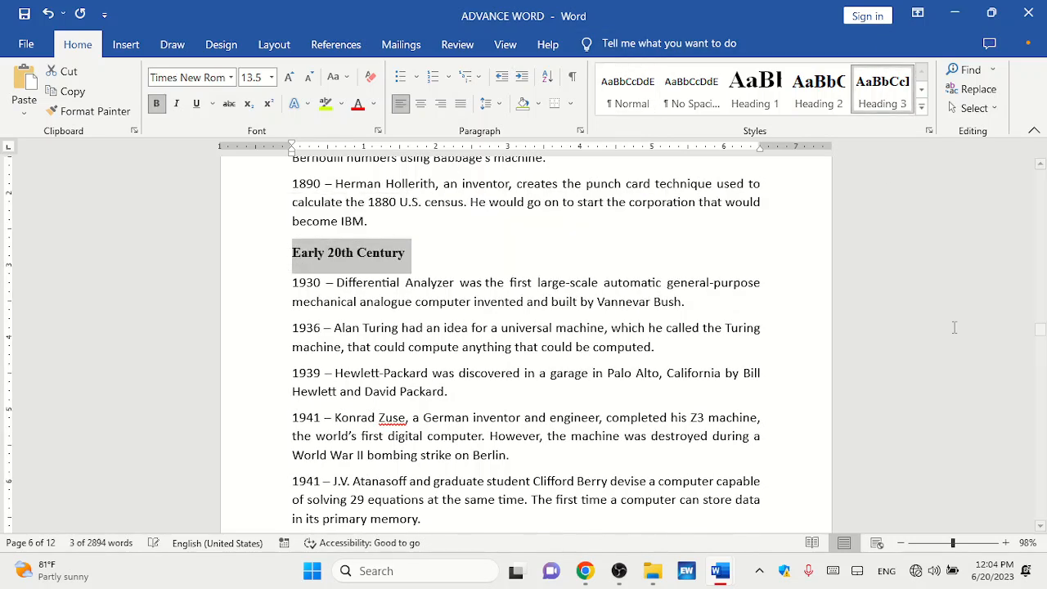
pyautogui.click(1041, 526)
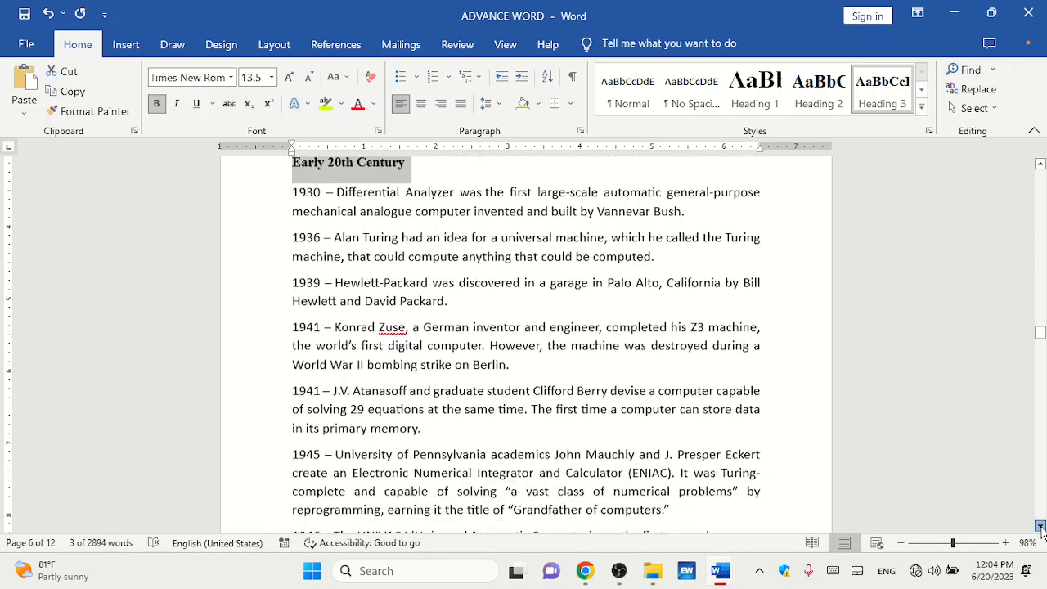
pyautogui.moveTo(1040, 527); pyautogui.dragTo(1040, 527)
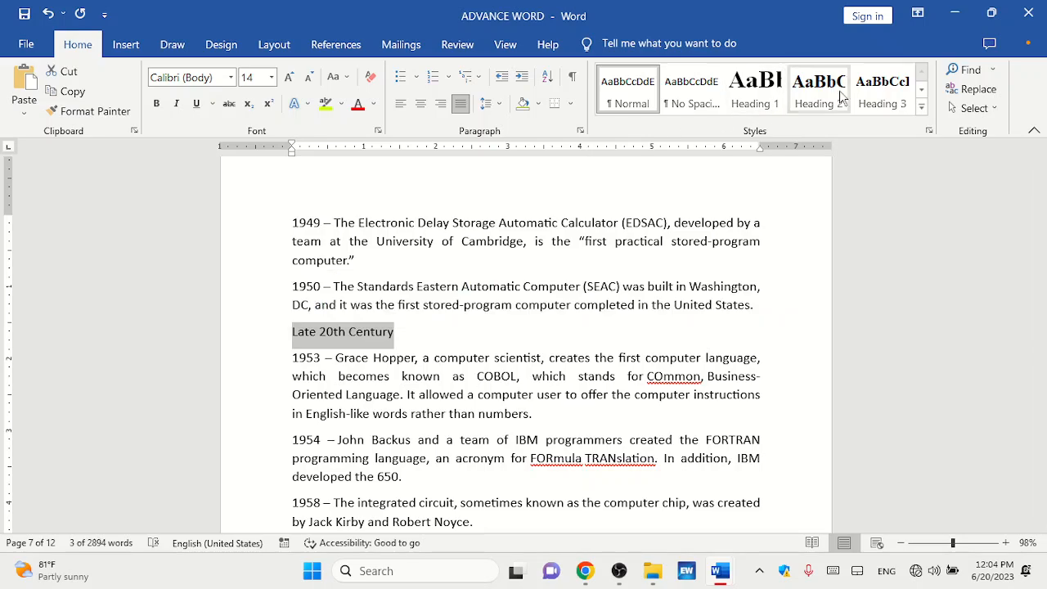
pyautogui.click(881, 90)
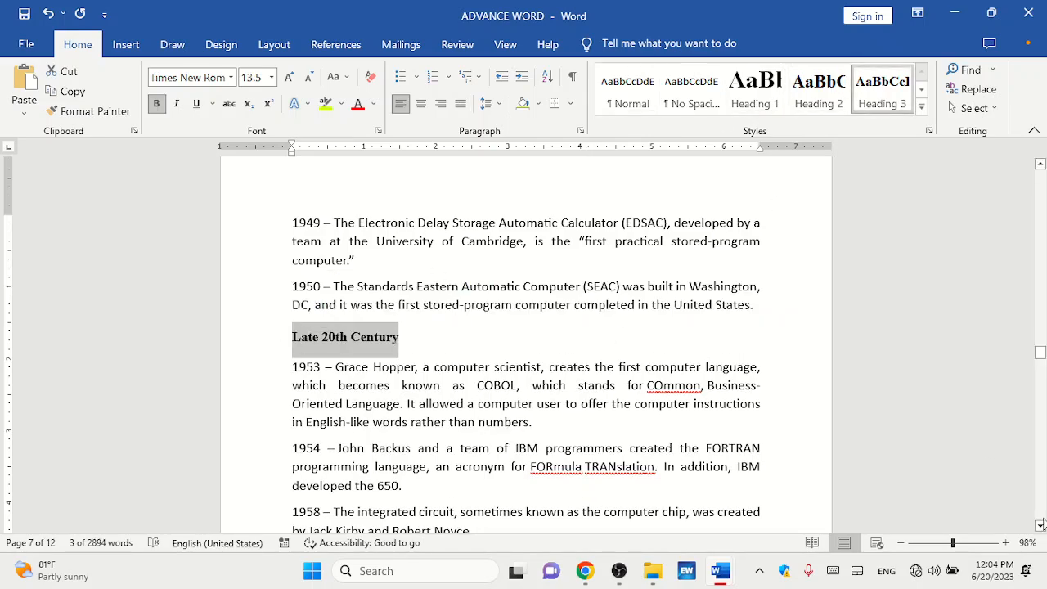
# Apply the Heading 2 style to the "Types of Computers" line.
pyautogui.moveTo(1041, 528); pyautogui.dragTo(1040, 527)
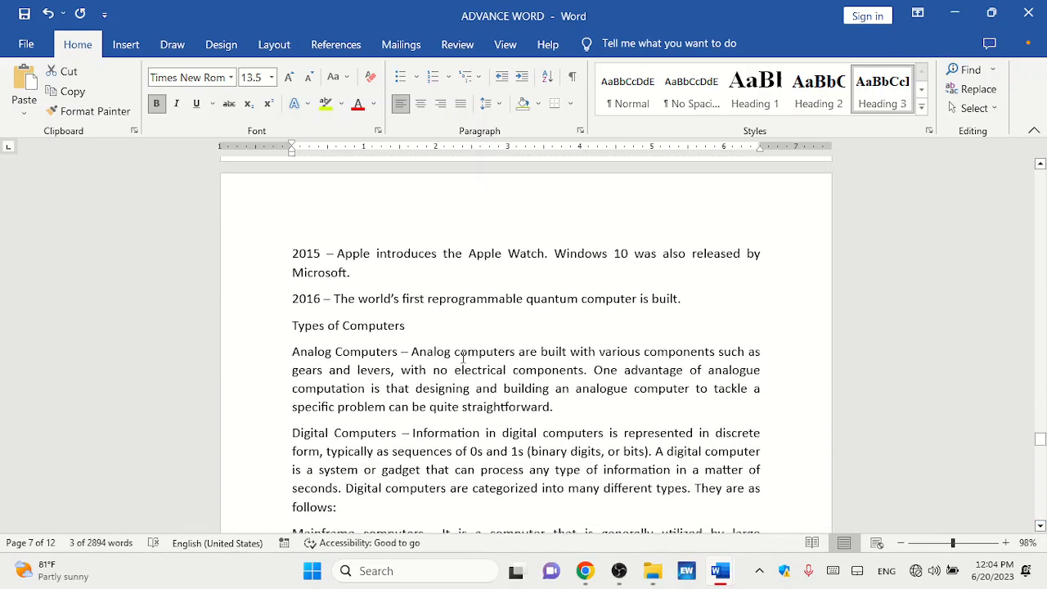
pyautogui.click(415, 326)
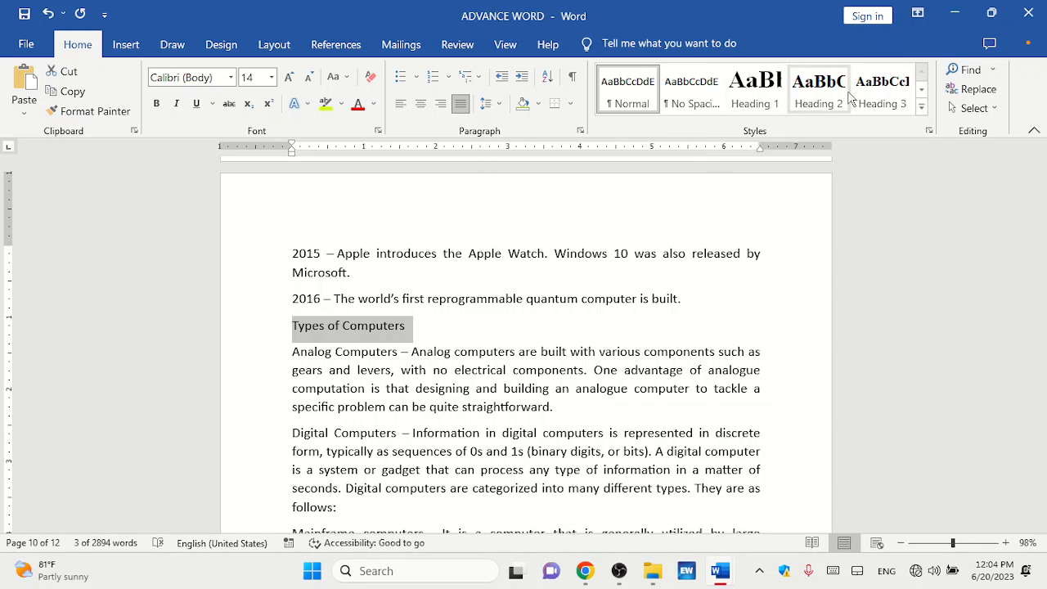
pyautogui.click(818, 90)
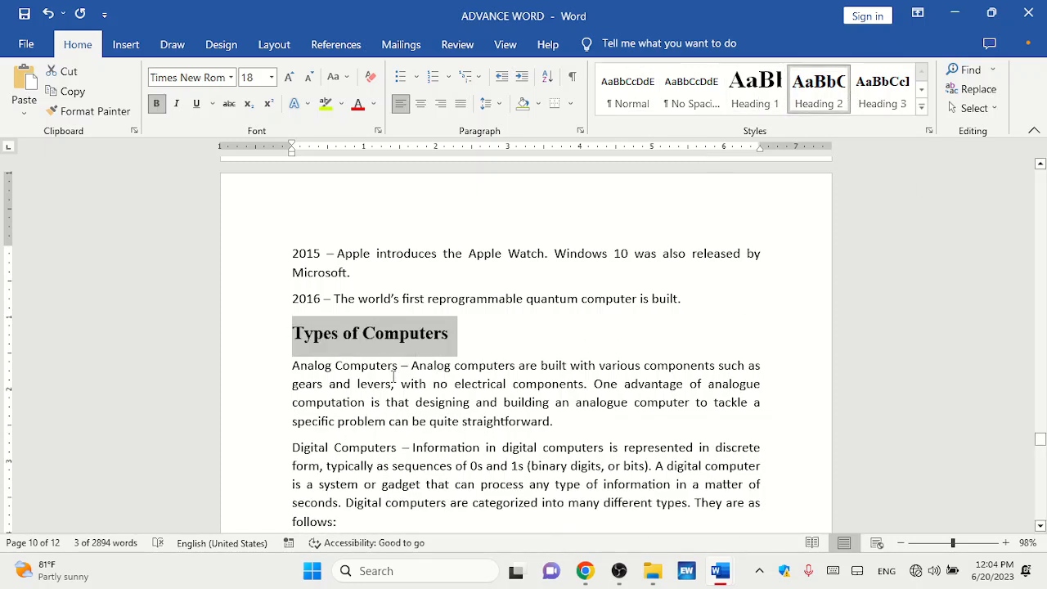
# Apply the Heading 3 style to the words "Analog Computers" and "Digital Computers" at the start of their paragraphs.
pyautogui.moveTo(400, 366); pyautogui.dragTo(307, 353)
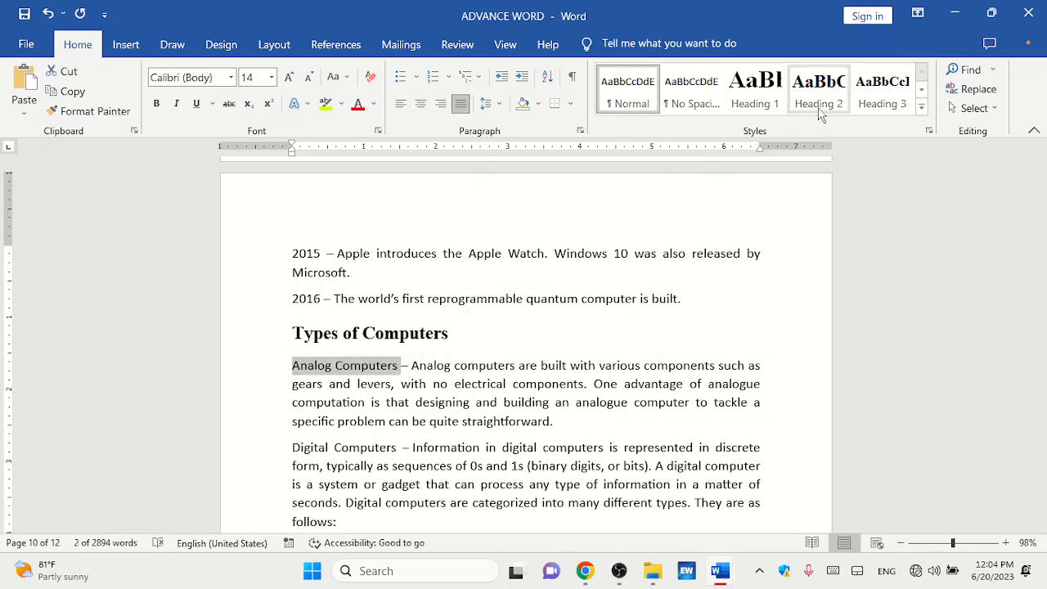
pyautogui.click(872, 96)
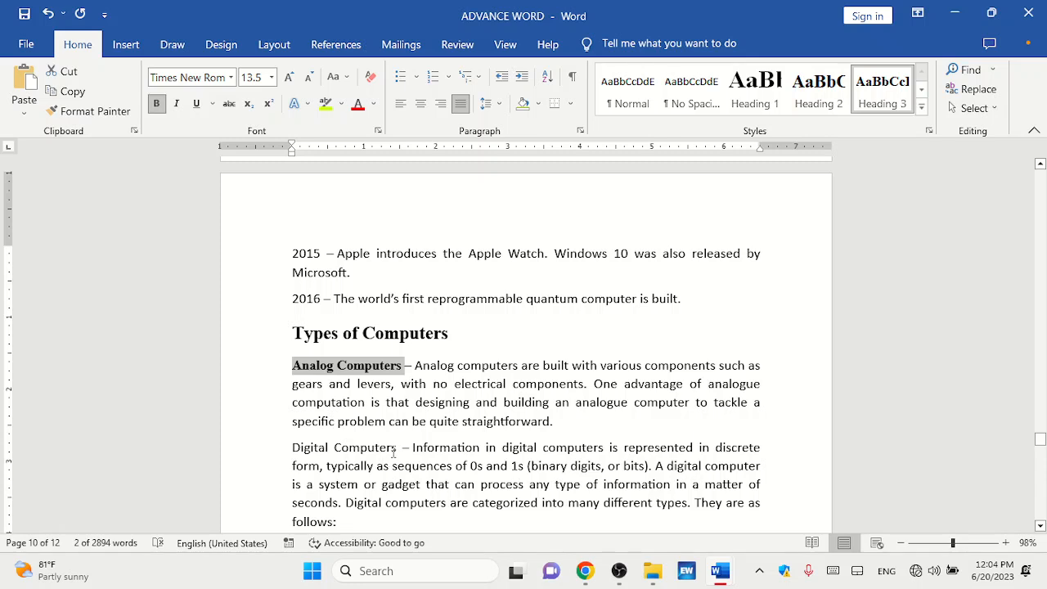
pyautogui.moveTo(402, 447); pyautogui.dragTo(293, 447)
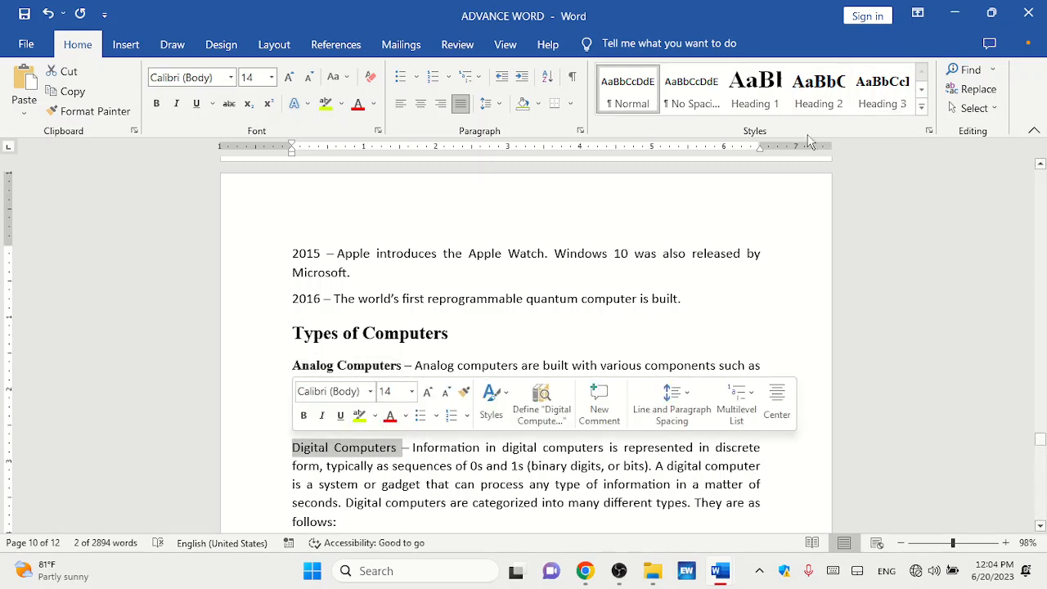
pyautogui.click(879, 94)
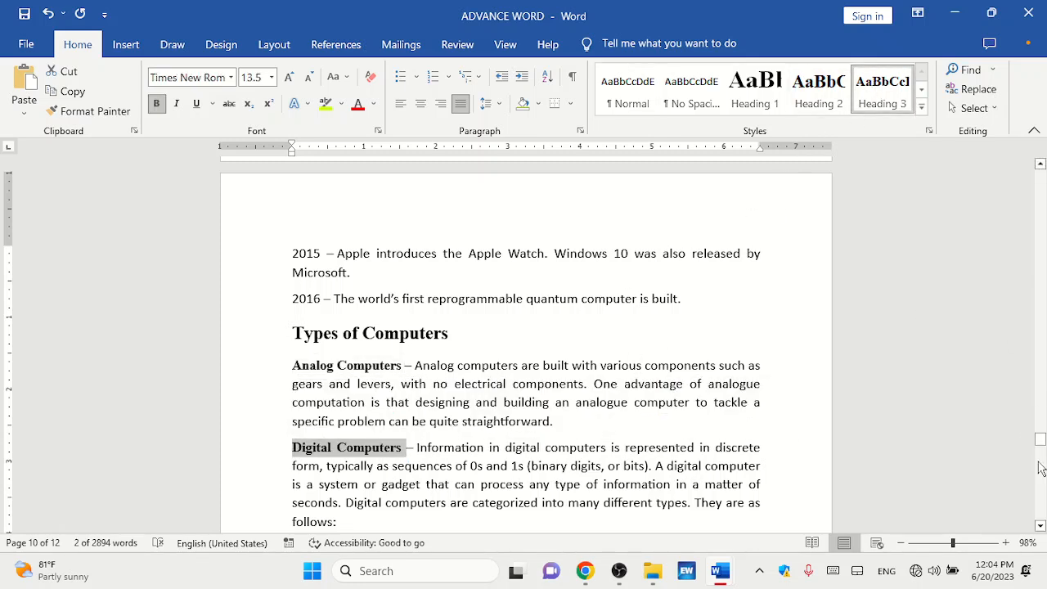
# Apply the Heading 4 style to the words "Mainframe computers" and "Supercomputers" at the start of their paragraphs.
pyautogui.click(1040, 526)
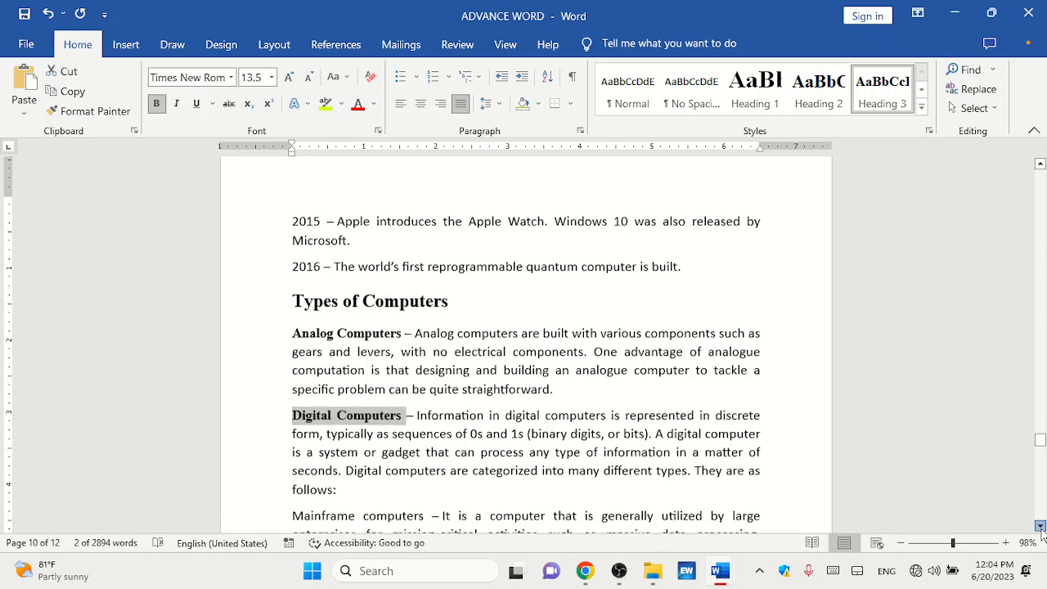
pyautogui.click(1041, 527)
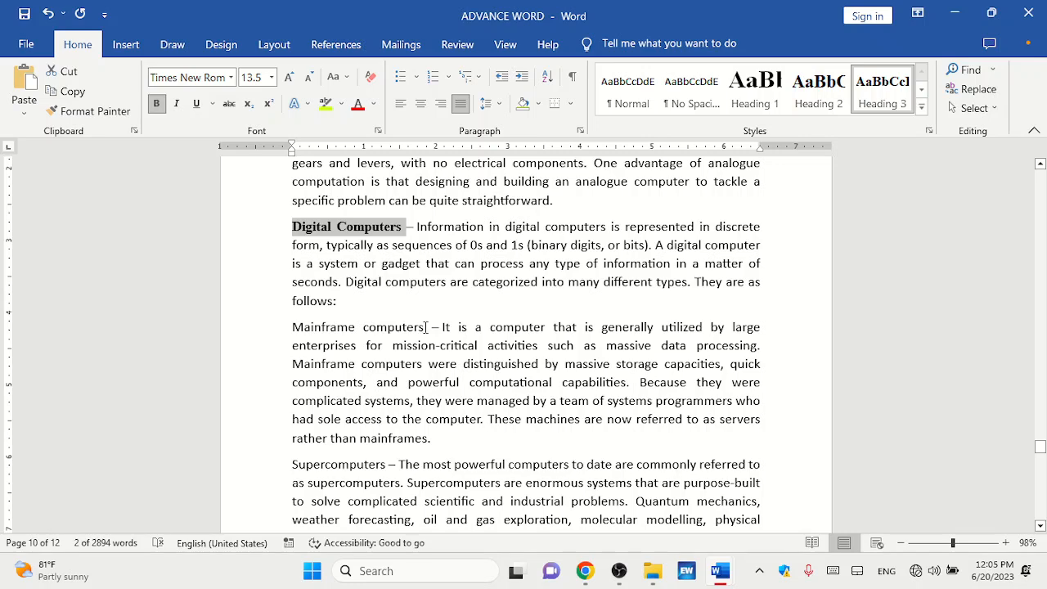
pyautogui.moveTo(426, 327); pyautogui.dragTo(292, 327)
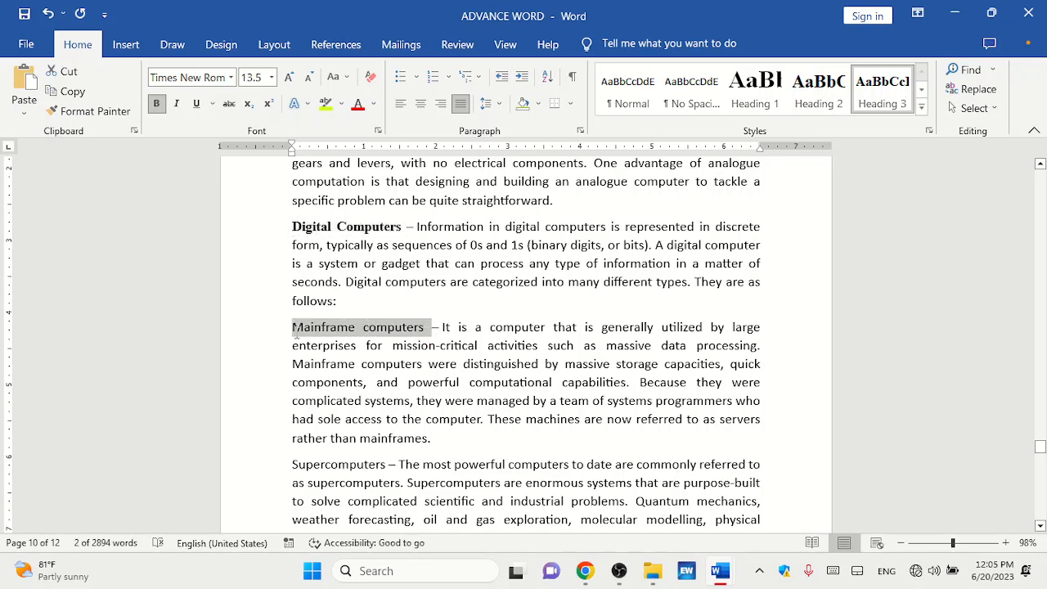
pyautogui.click(920, 108)
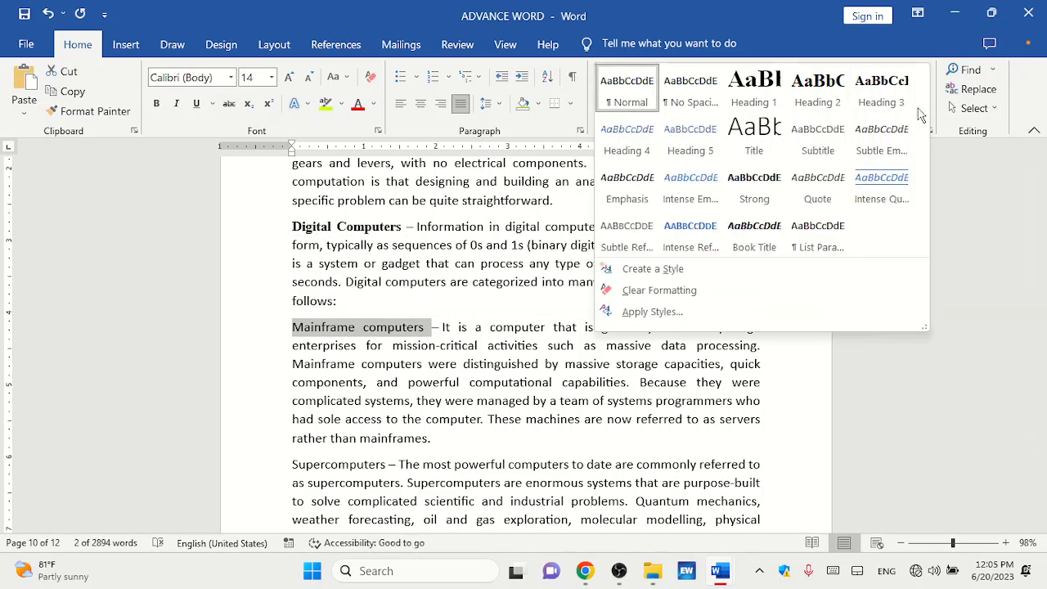
pyautogui.click(625, 143)
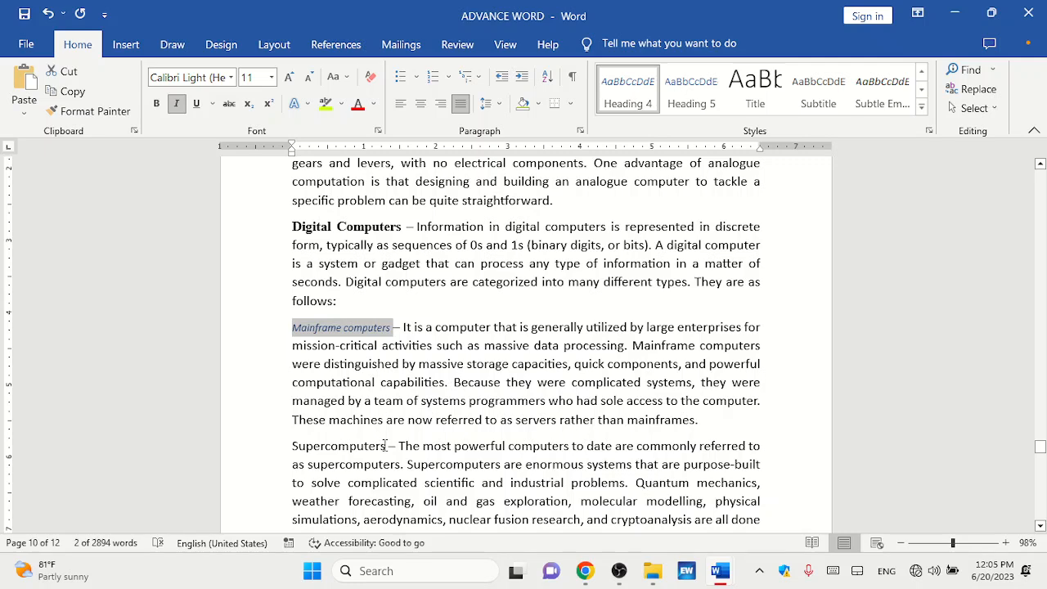
pyautogui.moveTo(385, 446); pyautogui.dragTo(285, 445)
pyautogui.click(628, 91)
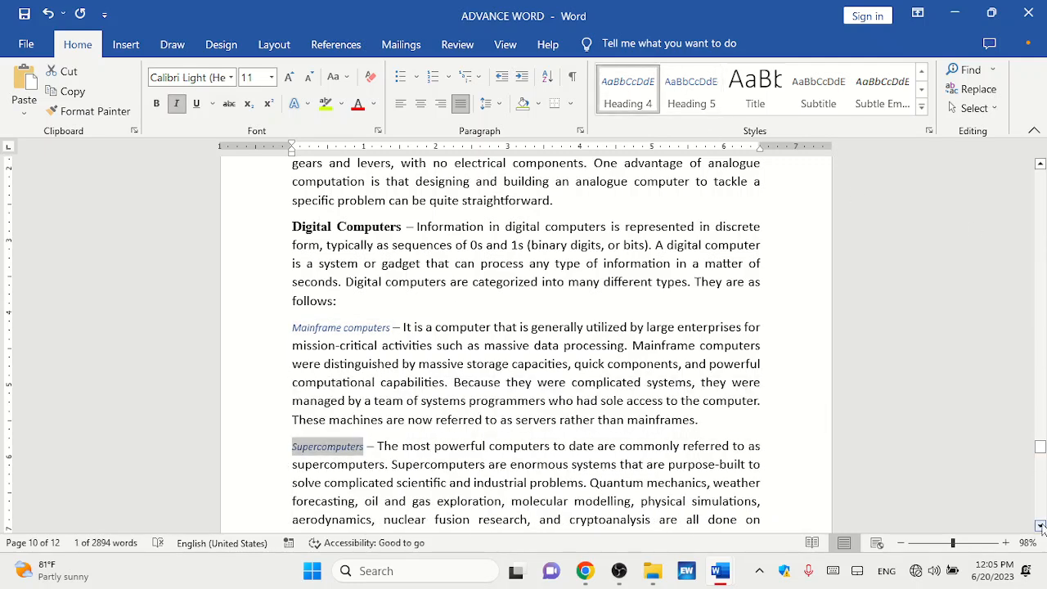
# Apply the Heading 4 style to the word "Minicomputers" at the start of its paragraph.
pyautogui.click(1040, 528)
pyautogui.click(1041, 528)
pyautogui.click(1041, 528)
pyautogui.click(1040, 528)
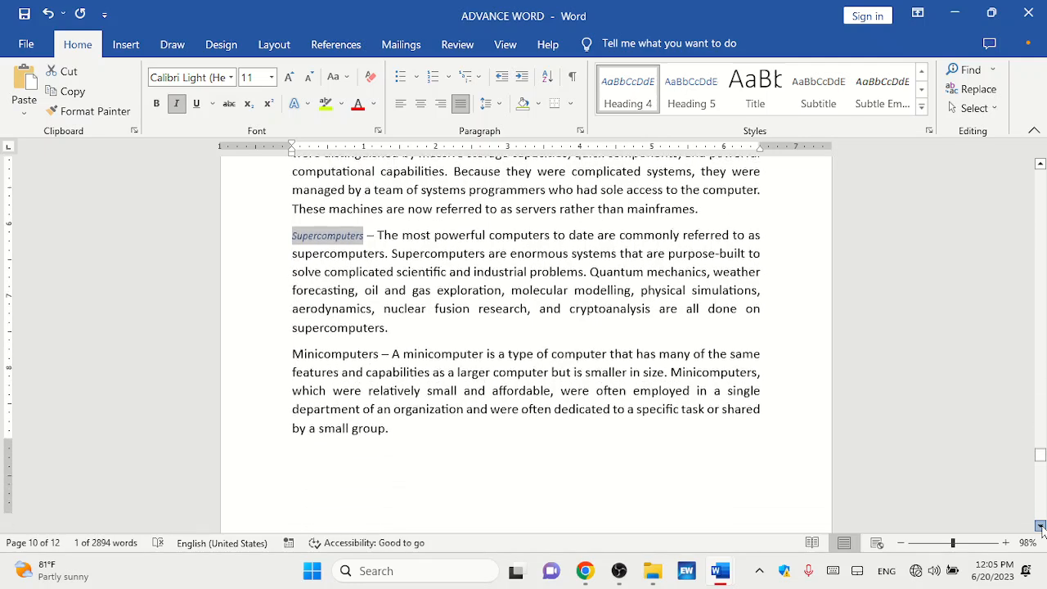
pyautogui.click(1040, 527)
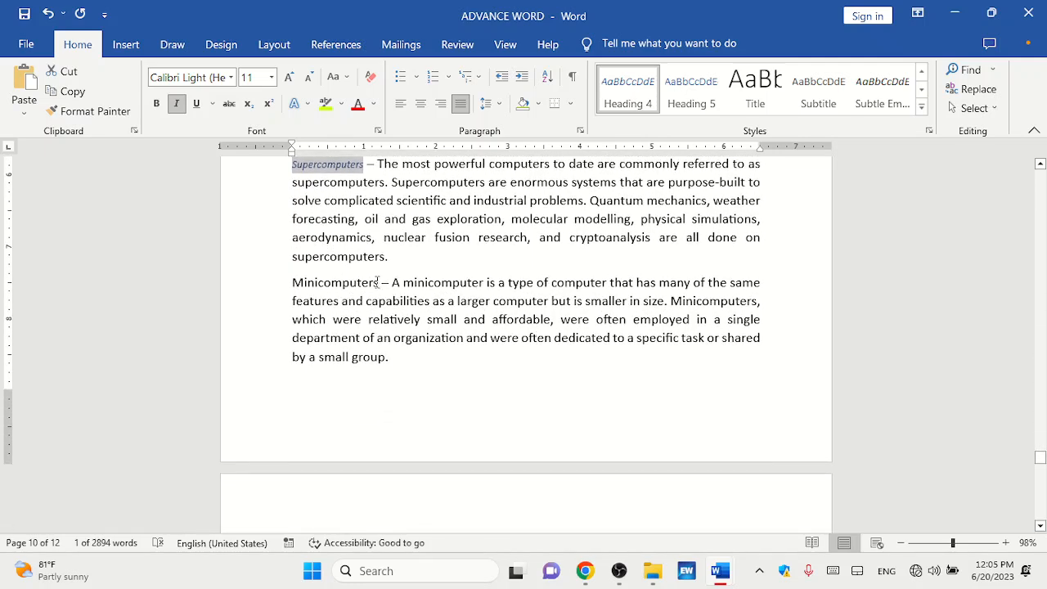
pyautogui.moveTo(380, 282); pyautogui.dragTo(292, 282)
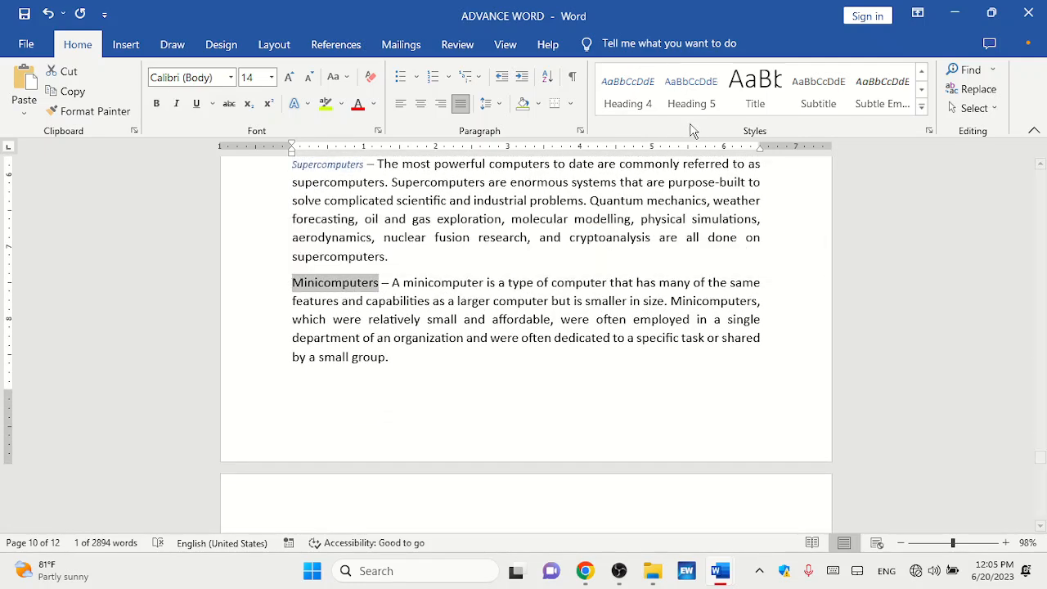
pyautogui.click(621, 94)
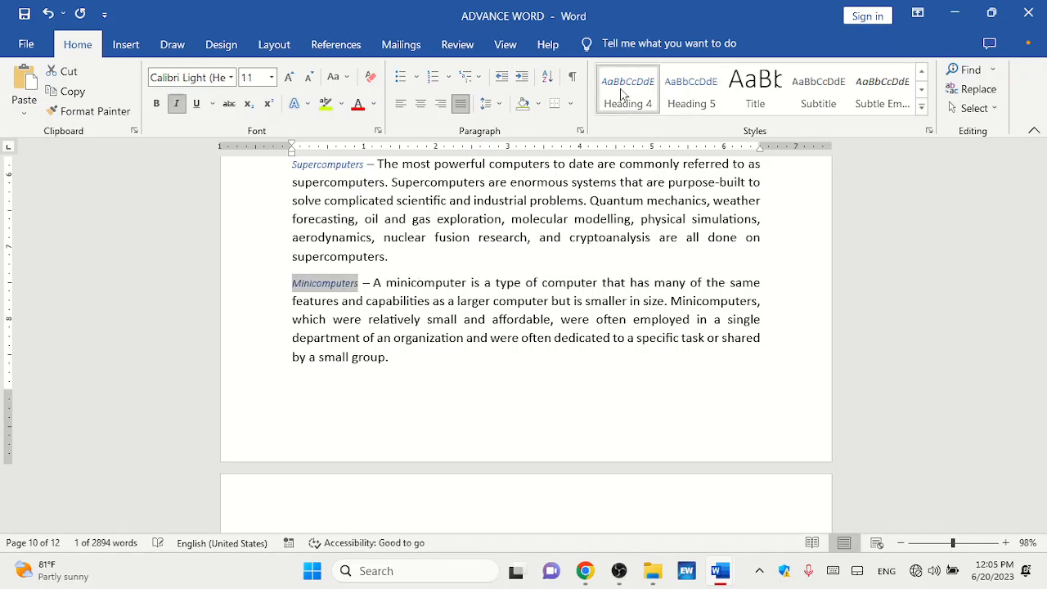
# Apply the Heading 4 style to the words "Microcomputers" and "Embedded processors" at the start of their paragraphs.
pyautogui.click(1040, 528)
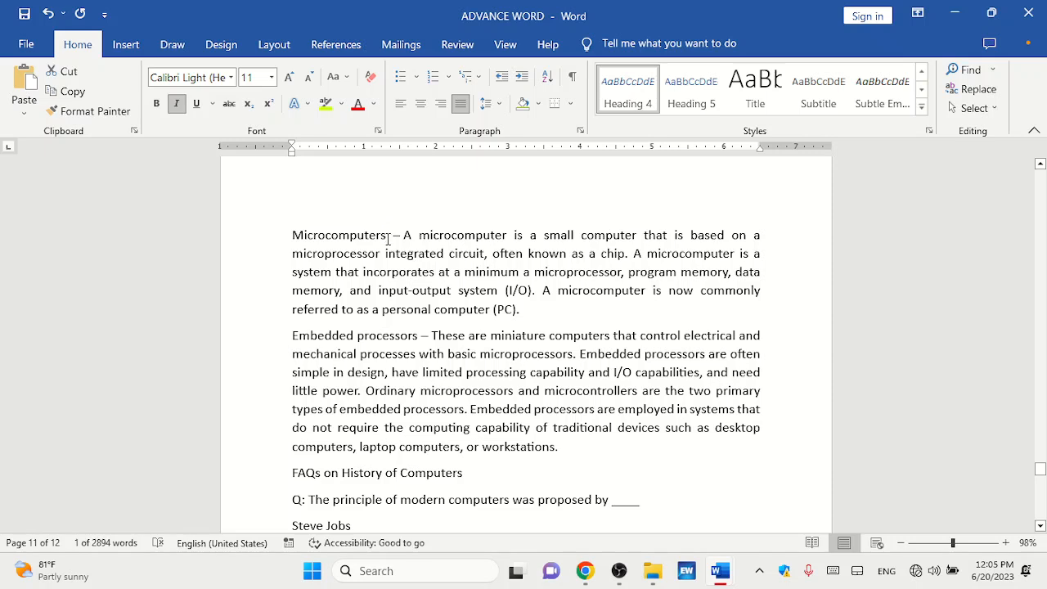
pyautogui.moveTo(389, 239); pyautogui.dragTo(276, 232)
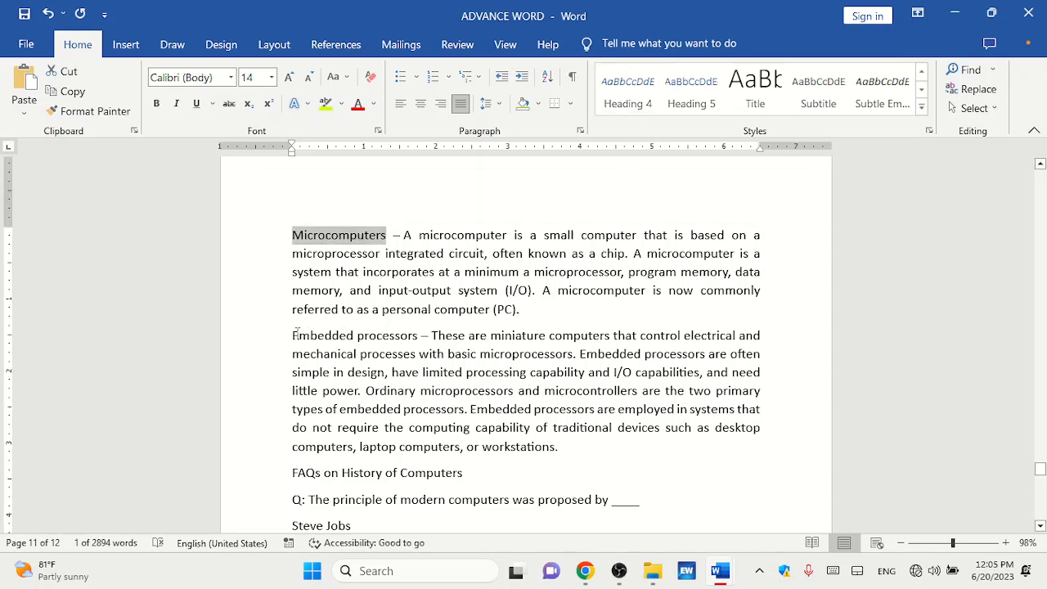
pyautogui.moveTo(294, 336); pyautogui.dragTo(420, 327)
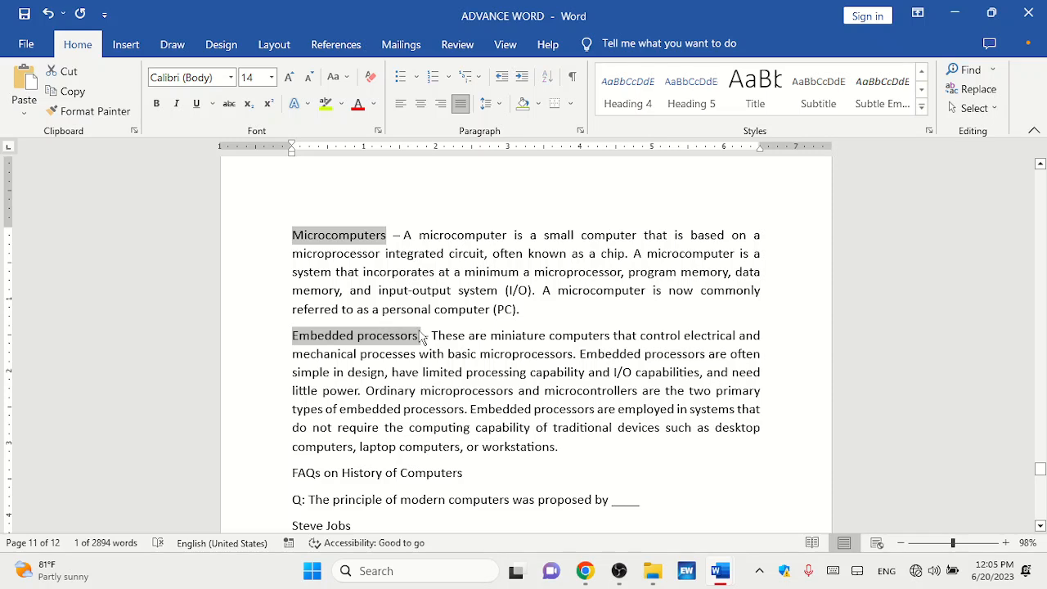
pyautogui.click(624, 106)
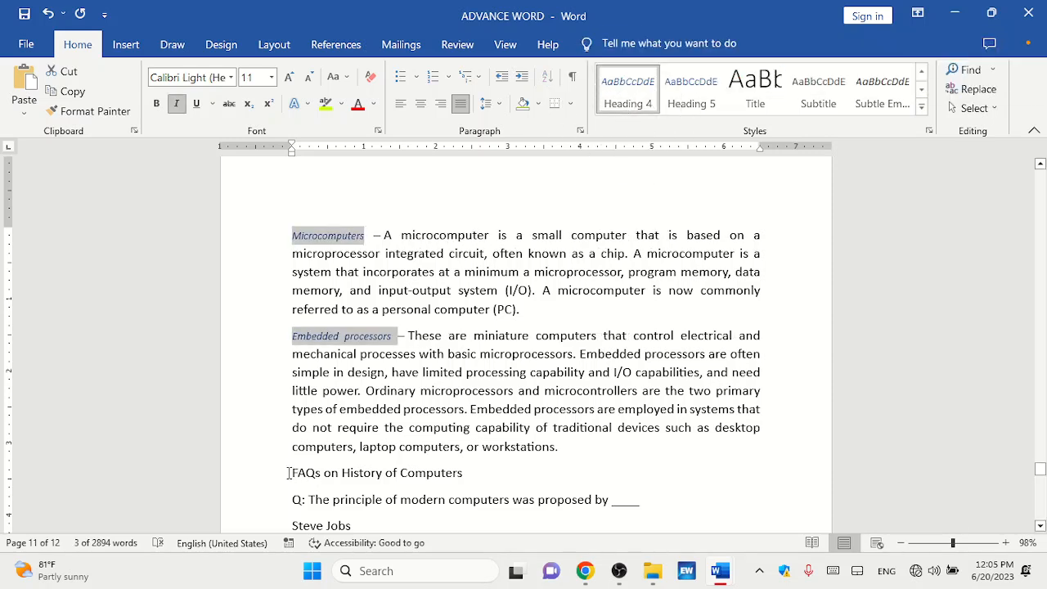
# Apply the Heading 1 style to the "FAQs on History of Computers" line.
pyautogui.moveTo(294, 473); pyautogui.dragTo(502, 465)
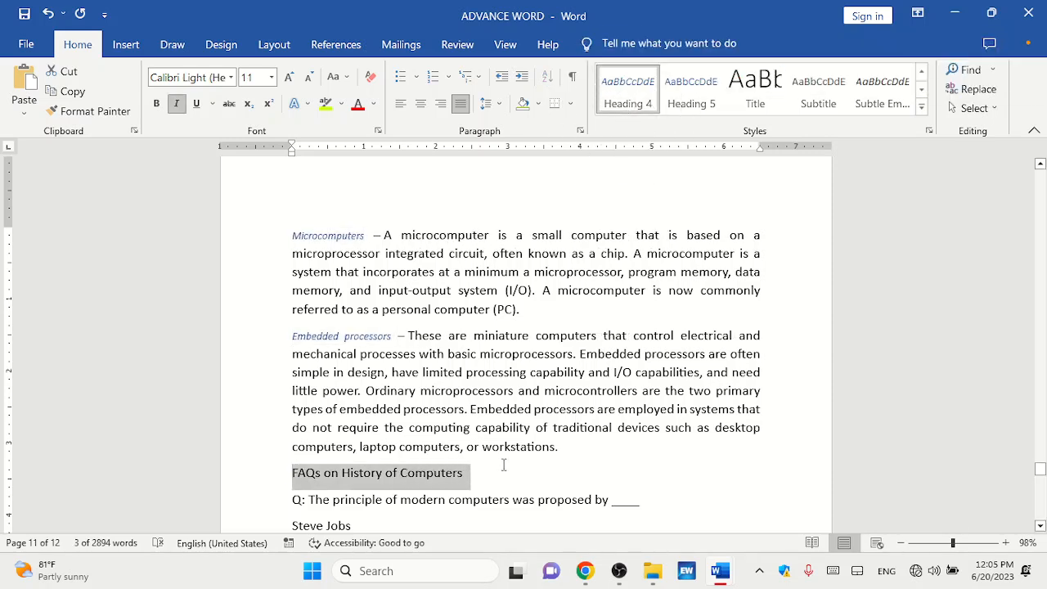
pyautogui.click(920, 108)
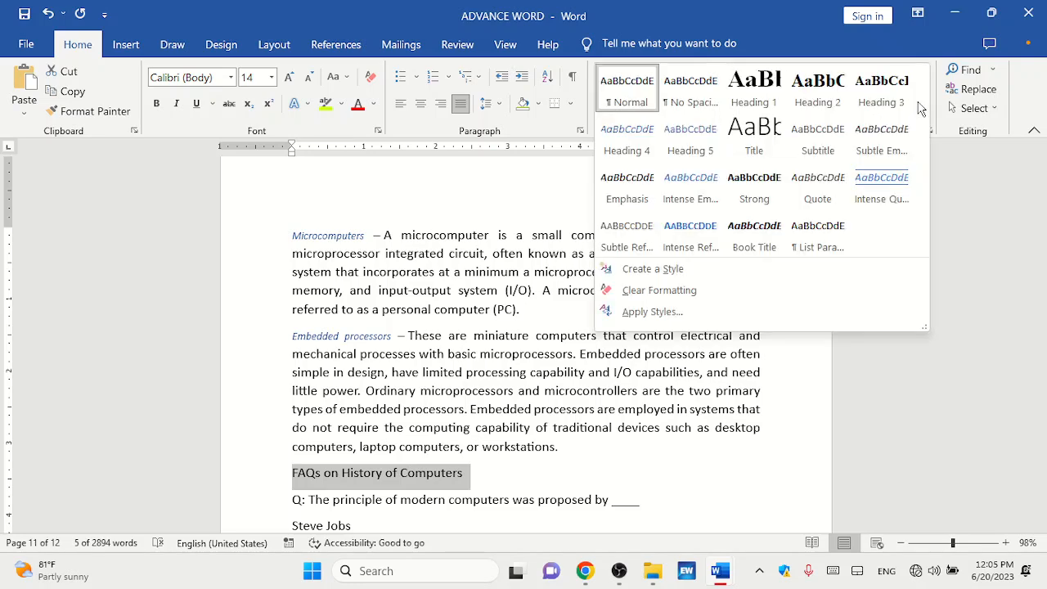
pyautogui.click(754, 90)
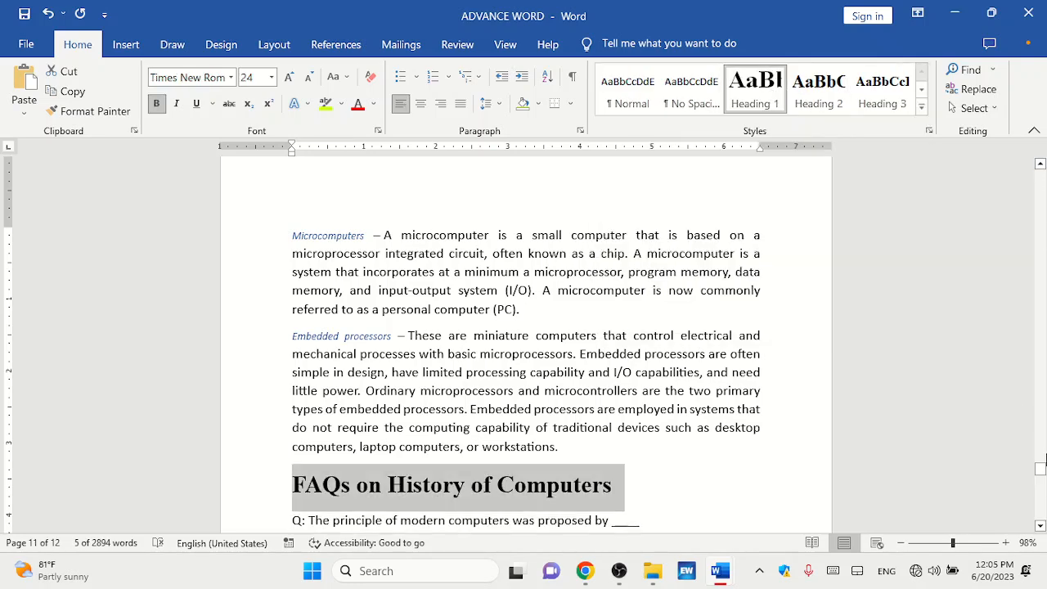
# Set the font size of the entire document's text to 12.
pyautogui.moveTo(1040, 465); pyautogui.dragTo(1041, 176)
pyautogui.hotkey('ctrl', 'a')
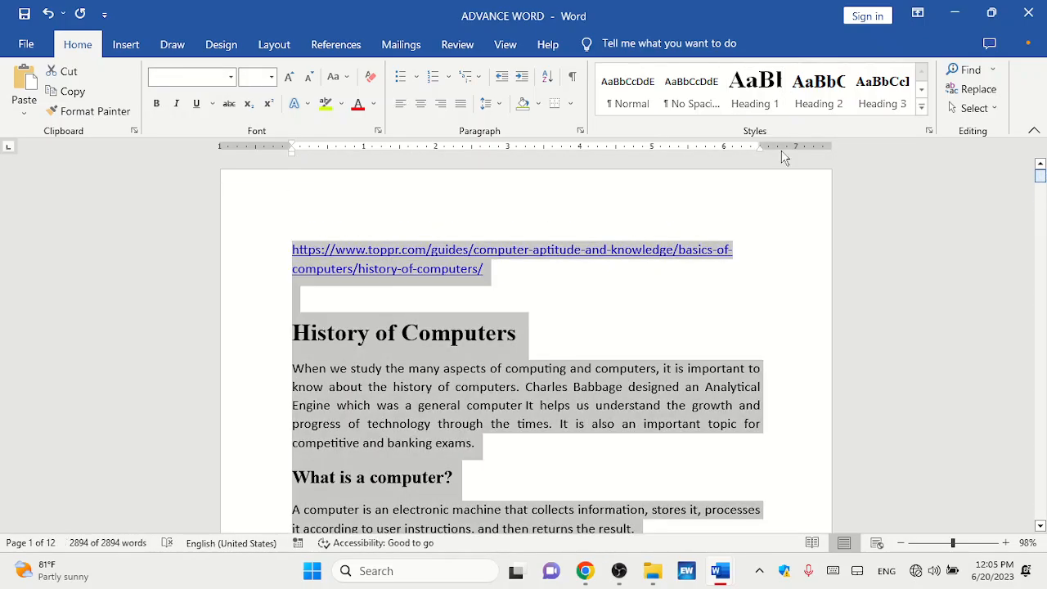
pyautogui.click(257, 78)
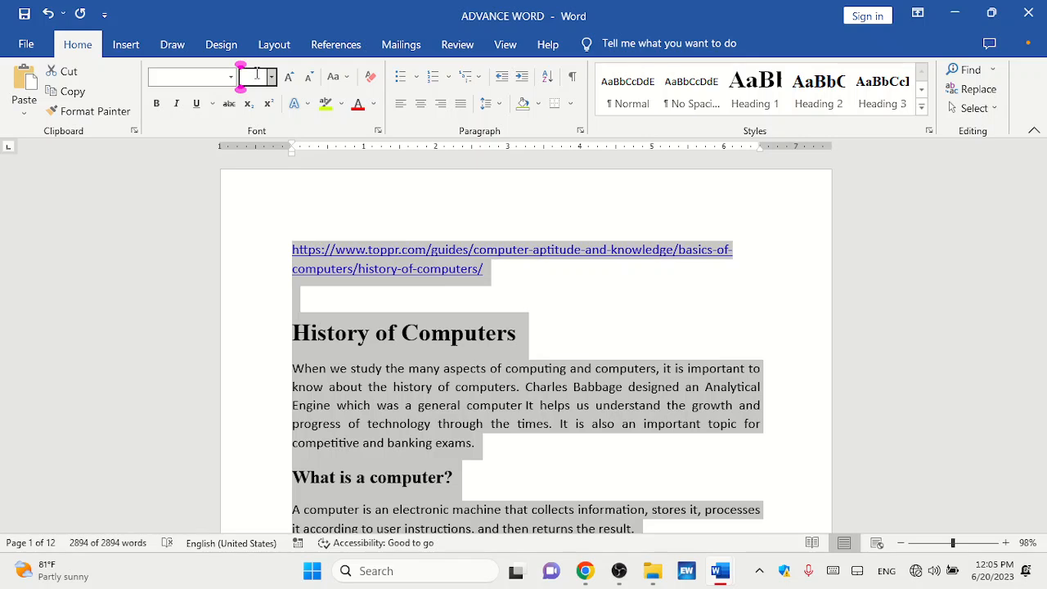
pyautogui.write('12')
pyautogui.press('Return')
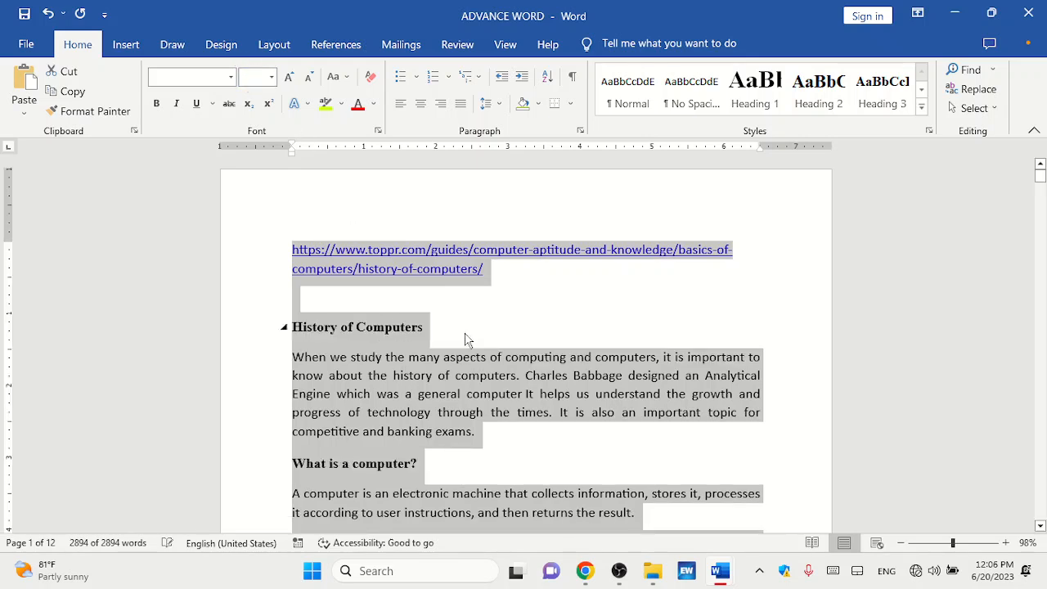
pyautogui.click(473, 393)
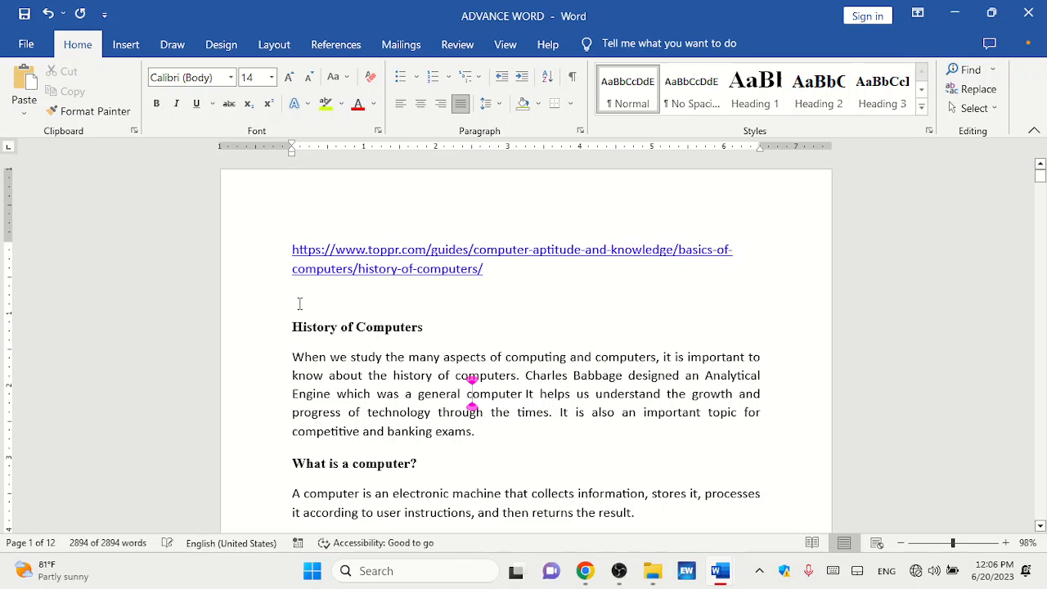
# Insert a blank line above the web link at the very start of the document and place the cursor on it.
pyautogui.click(293, 242)
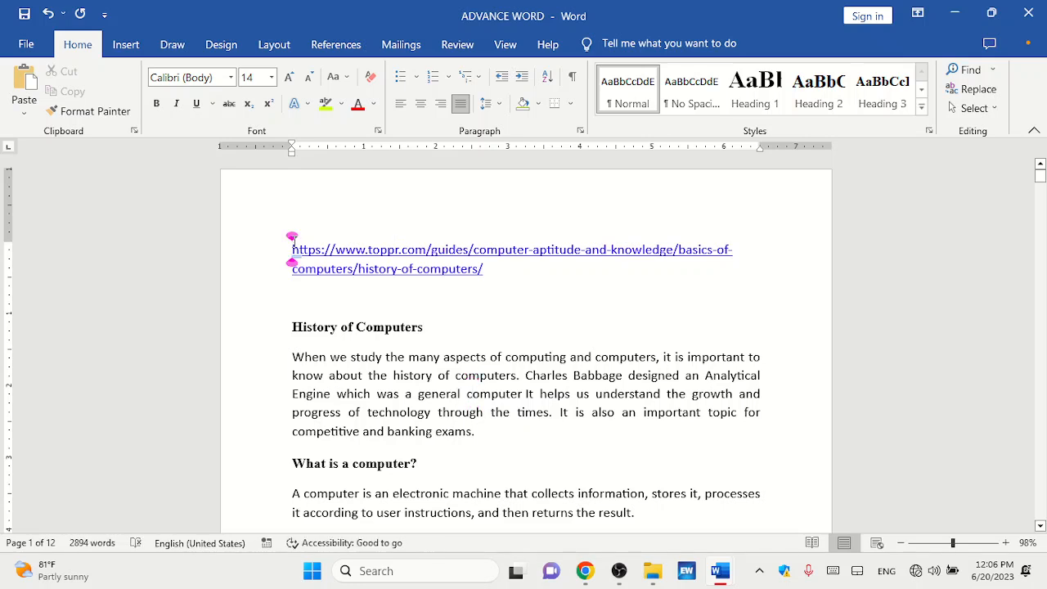
pyautogui.click(331, 45)
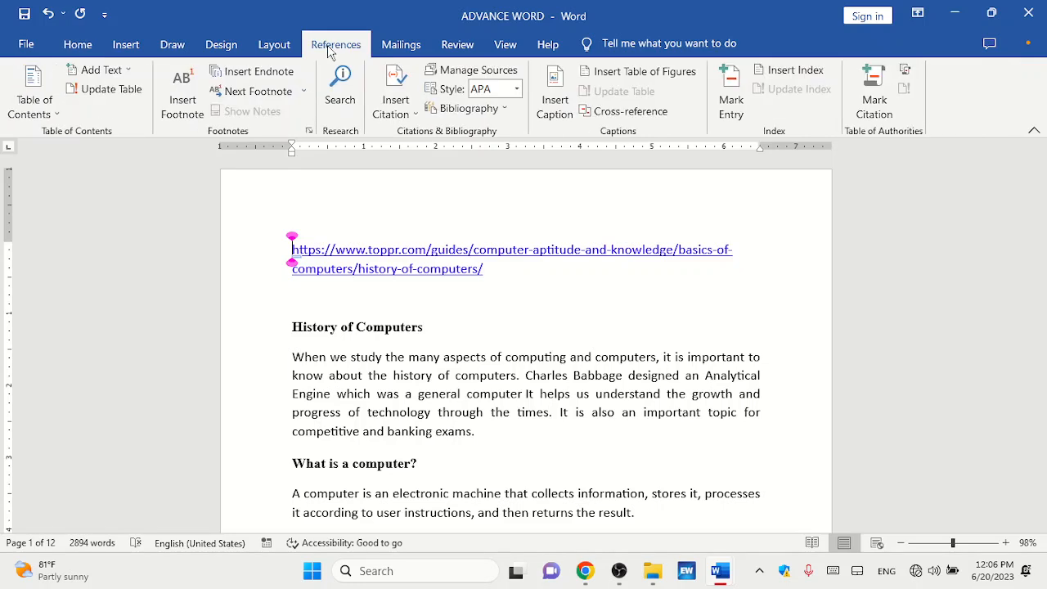
pyautogui.click(125, 73)
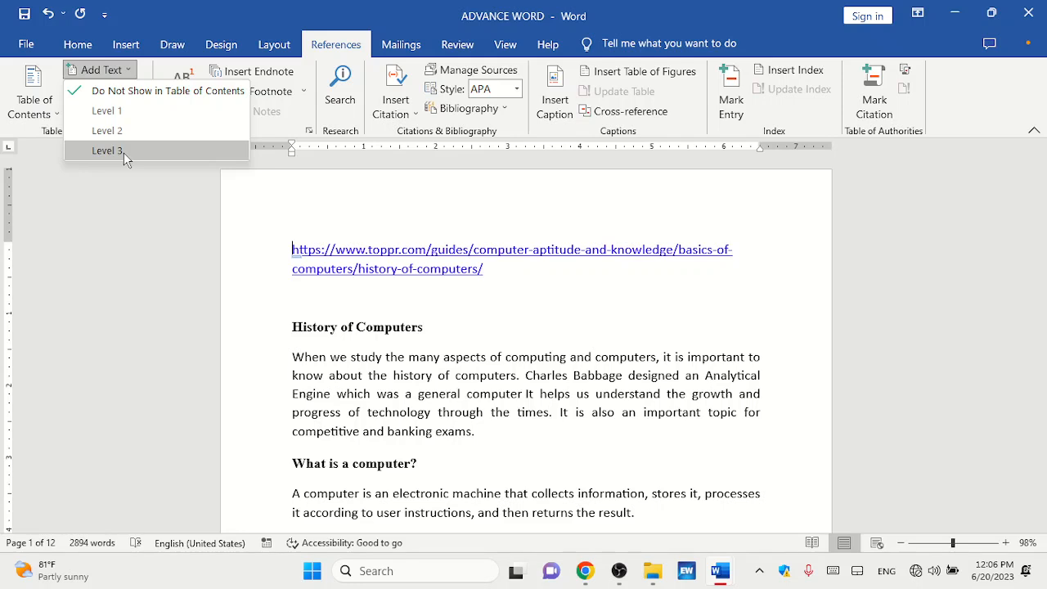
pyautogui.click(268, 227)
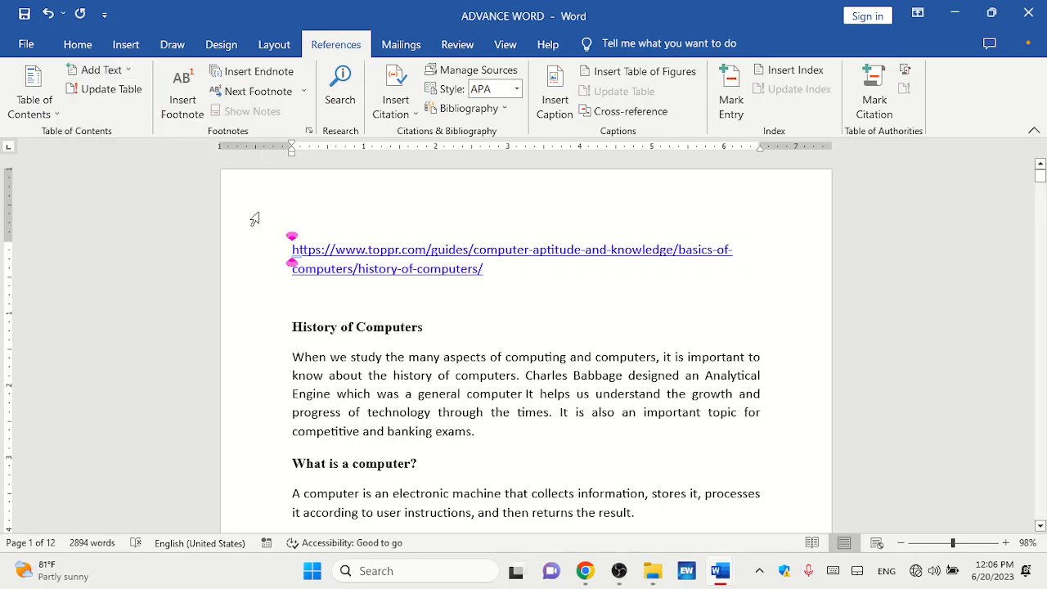
pyautogui.press('Return')
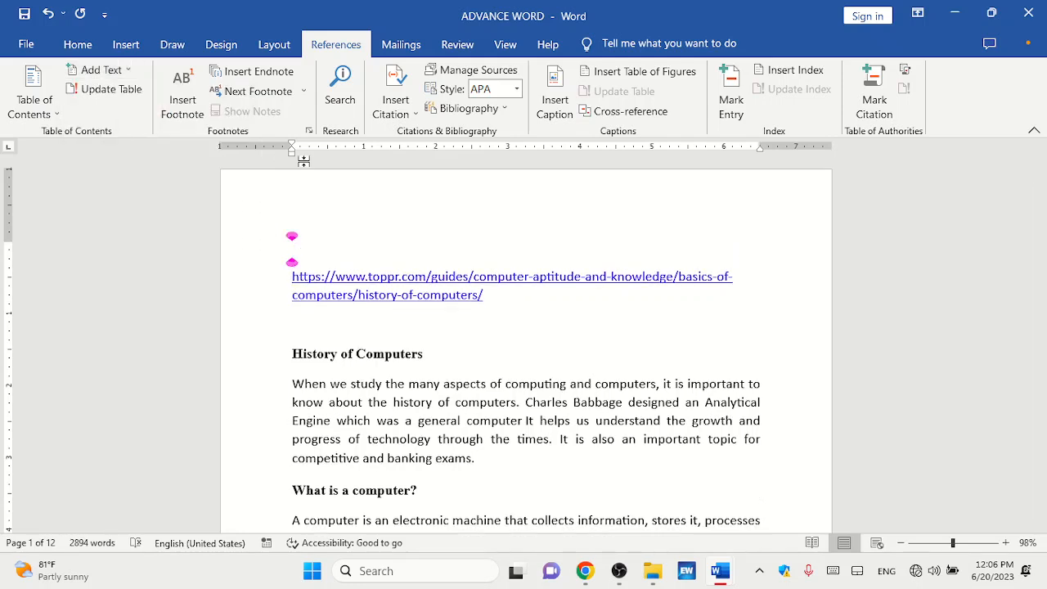
pyautogui.press('Up')
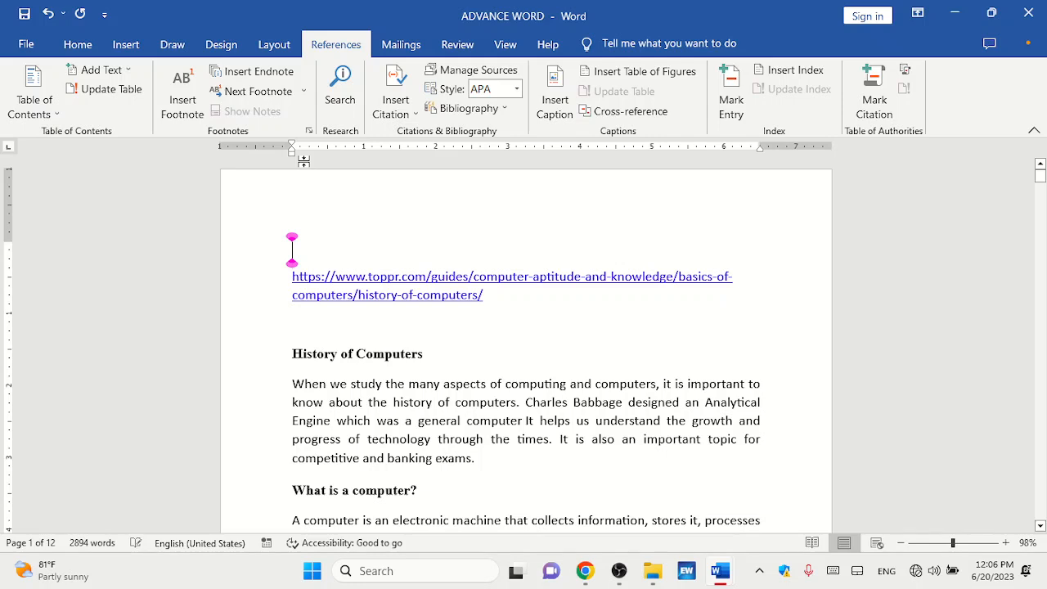
# Try the Automatic Table 2 table of contents on the blank first line, look through its entries, and undo the insertion.
pyautogui.click(58, 115)
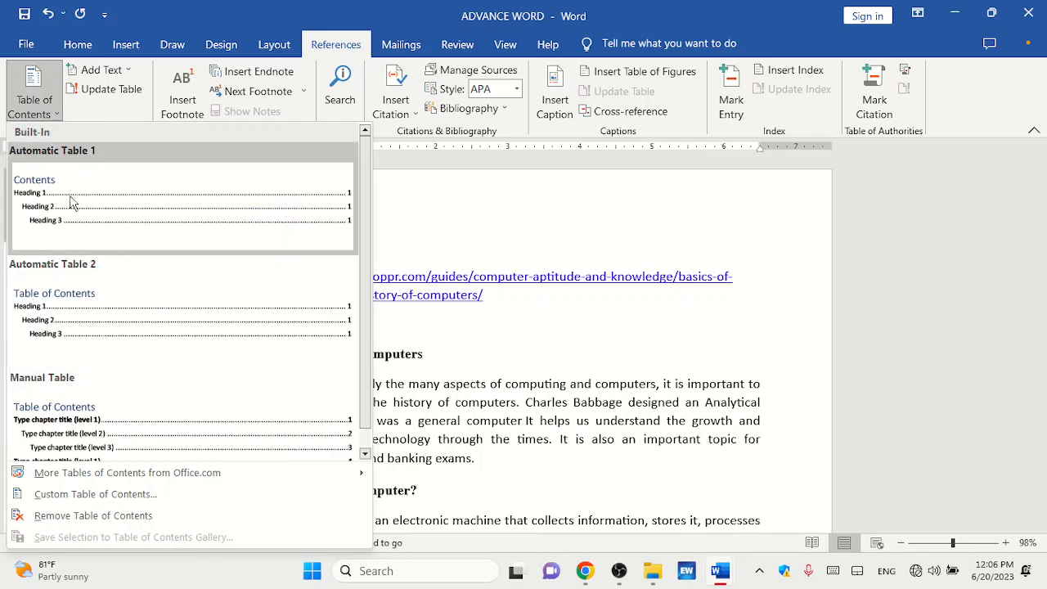
pyautogui.click(97, 302)
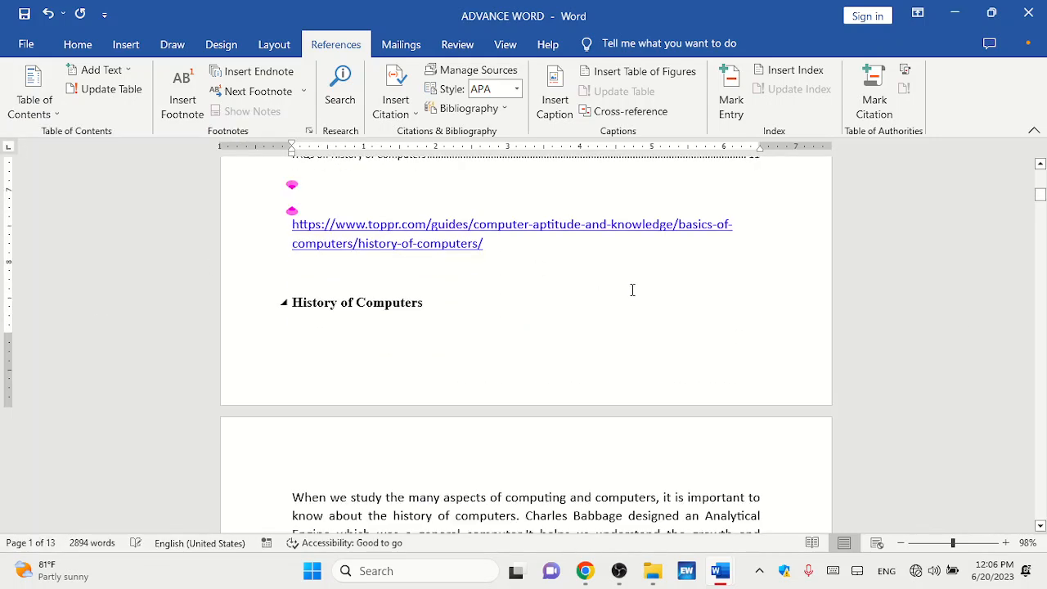
pyautogui.click(1040, 164)
pyautogui.moveTo(1040, 165); pyautogui.dragTo(1040, 165)
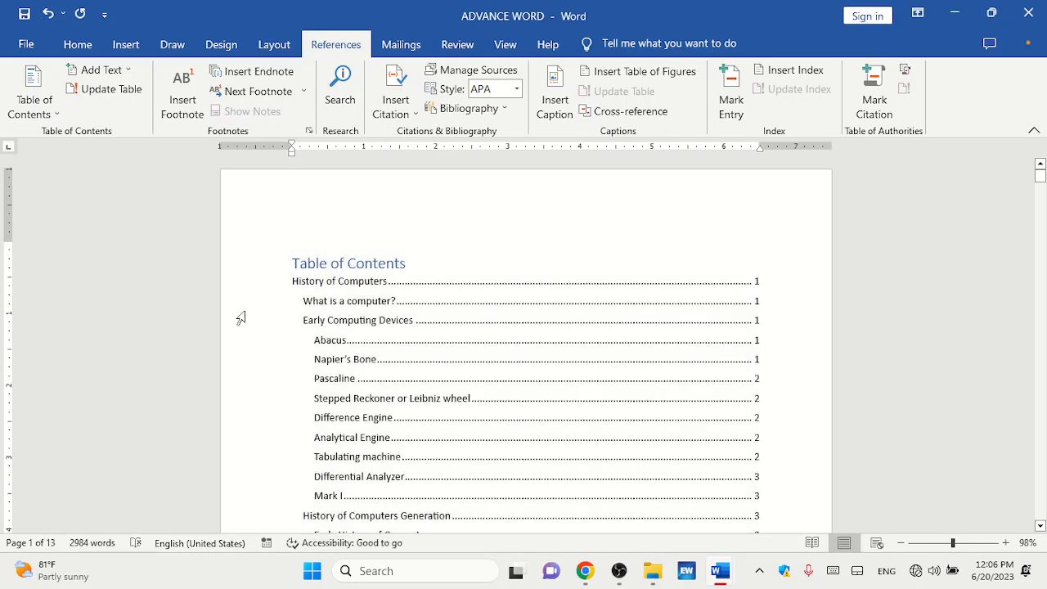
pyautogui.click(295, 283)
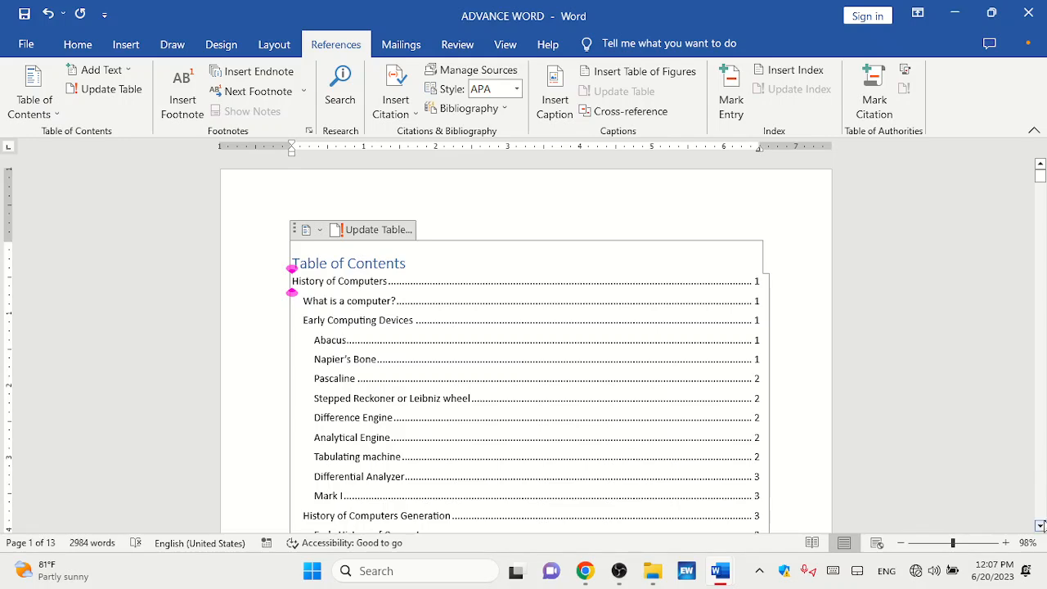
pyautogui.click(1040, 527)
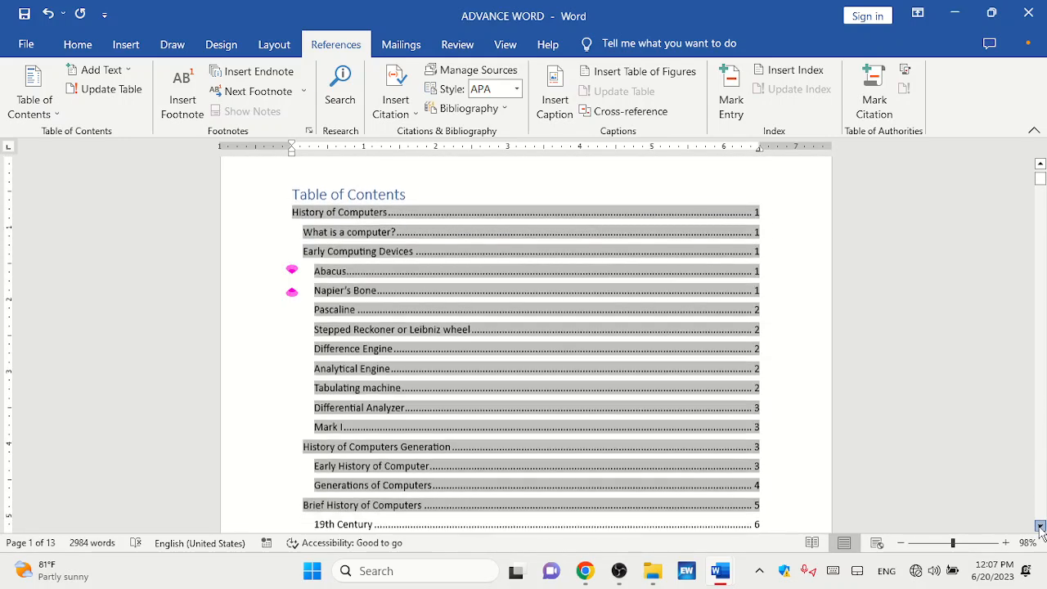
pyautogui.click(1039, 527)
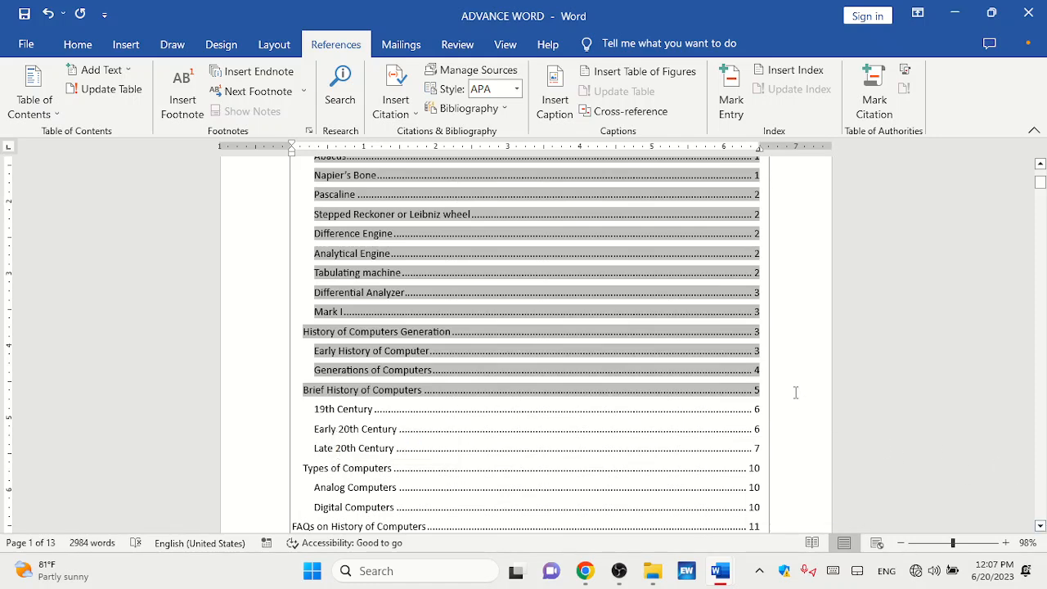
pyautogui.hotkey('ctrl', 'z')
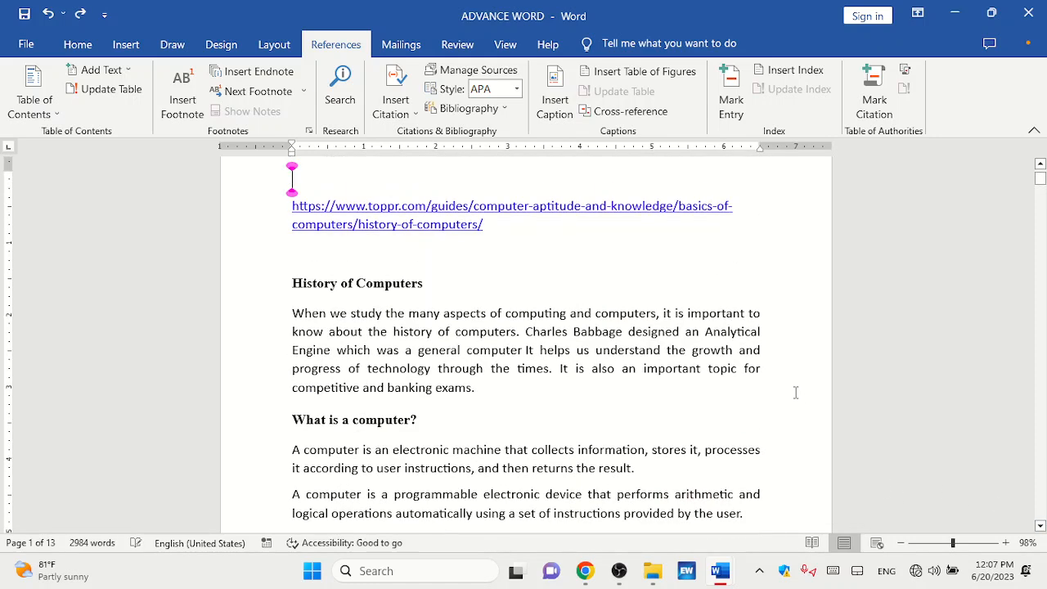
# Try the Manual Table table of contents on the blank first line and undo the insertion.
pyautogui.click(57, 115)
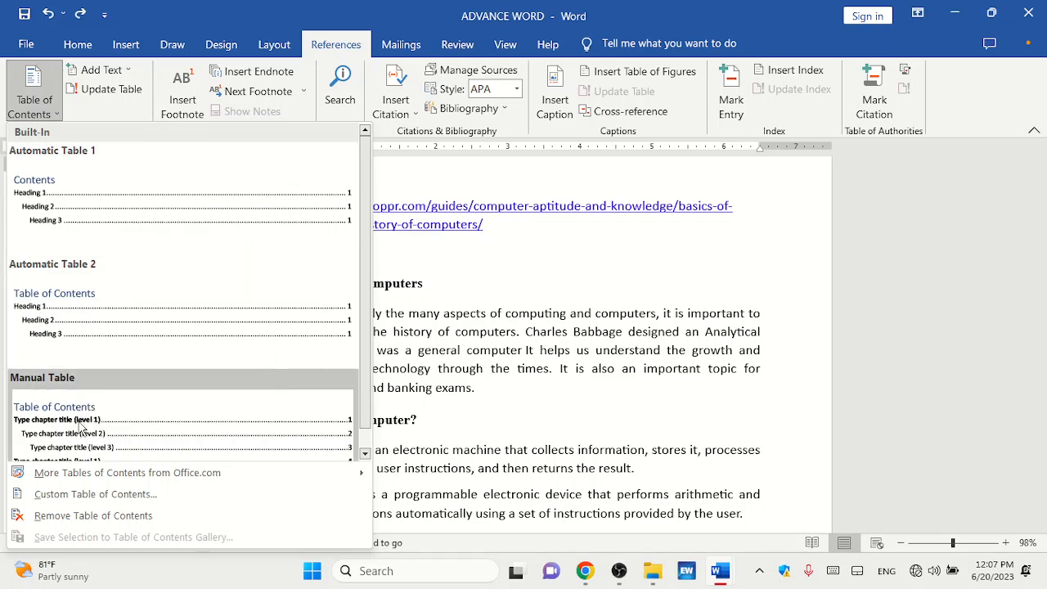
pyautogui.click(110, 446)
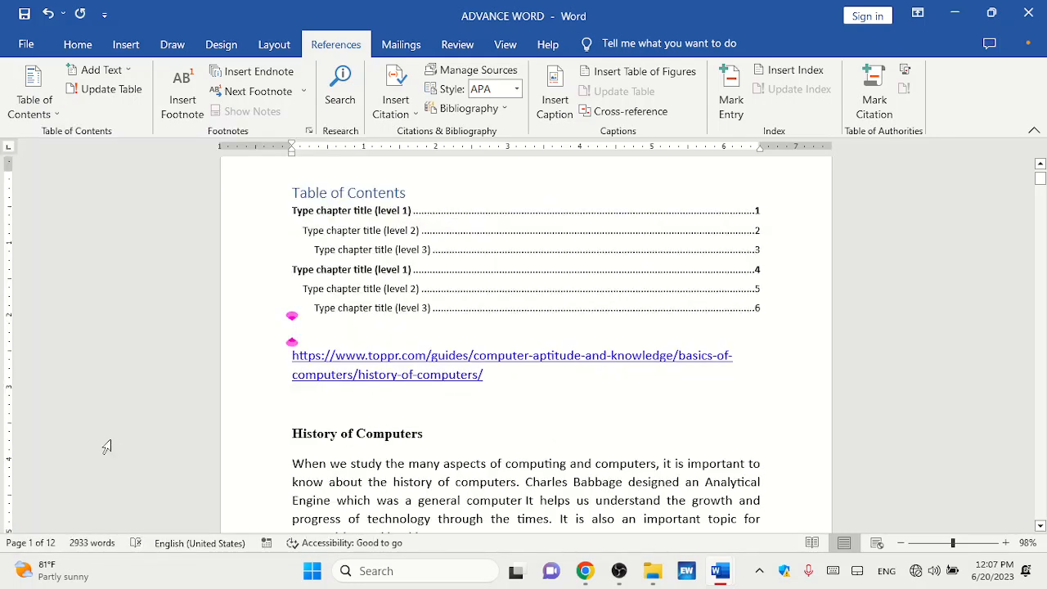
pyautogui.hotkey('ctrl', 'z')
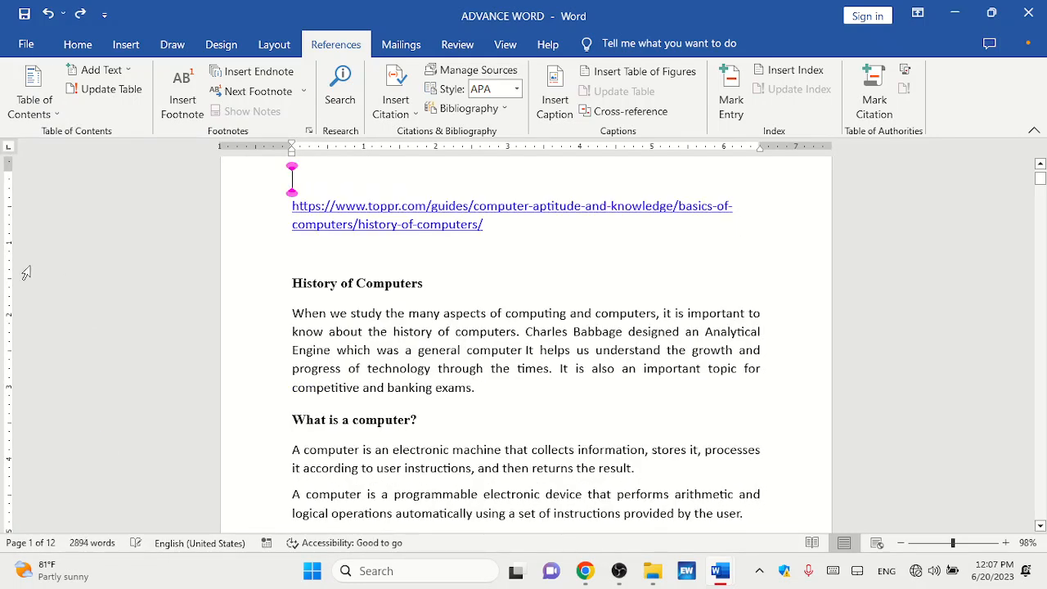
# Insert the Automatic Table 1 table of contents on the blank first line and view it from its start.
pyautogui.click(56, 118)
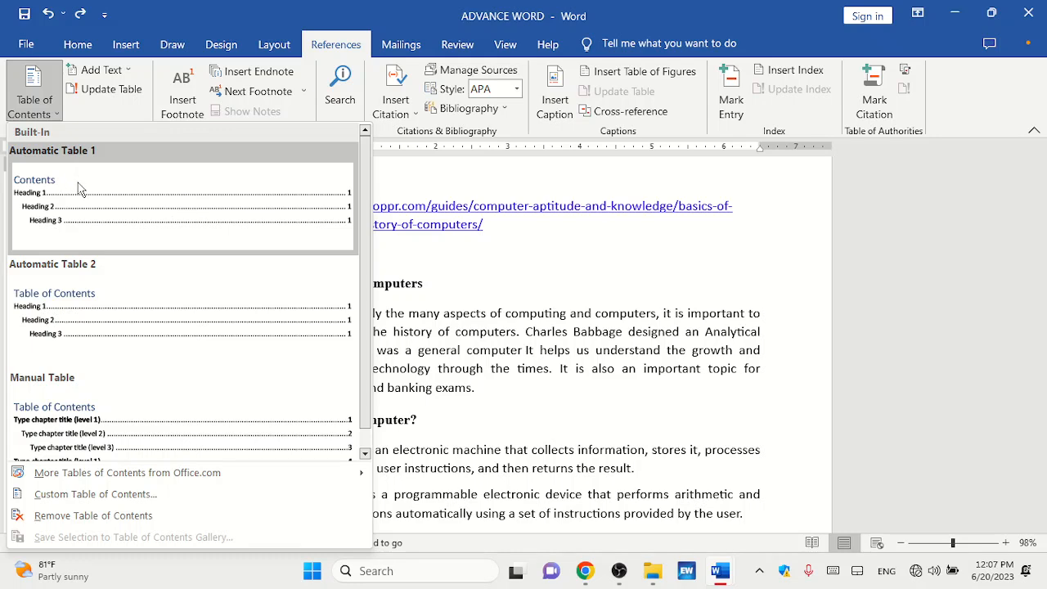
pyautogui.click(80, 188)
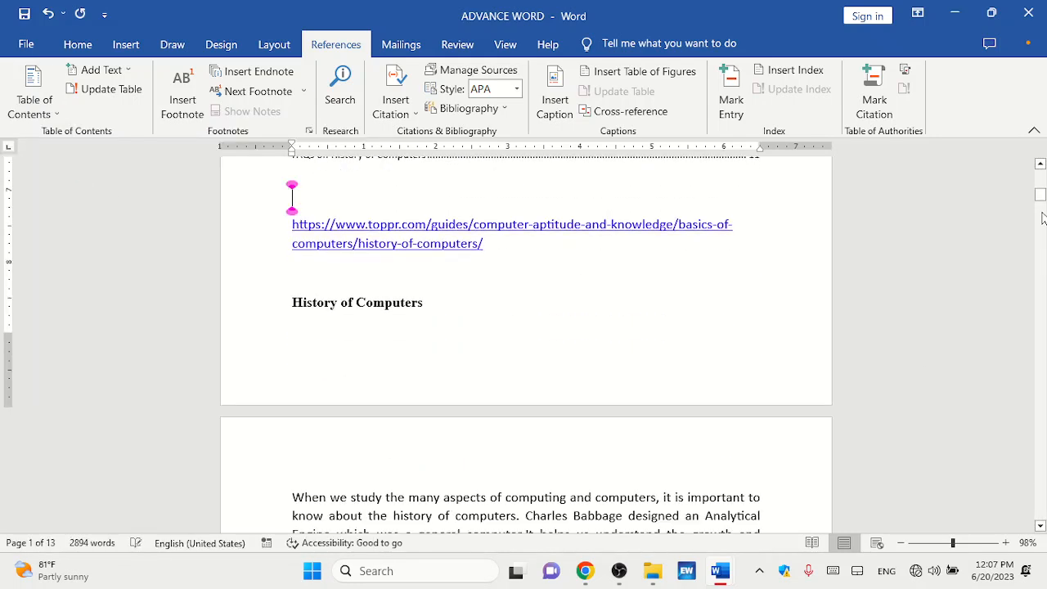
pyautogui.moveTo(1040, 196)
pyautogui.mouseDown()
pyautogui.moveTo(1042, 157)
pyautogui.moveTo(1041, 190)
pyautogui.moveTo(1041, 168)
pyautogui.mouseUp()
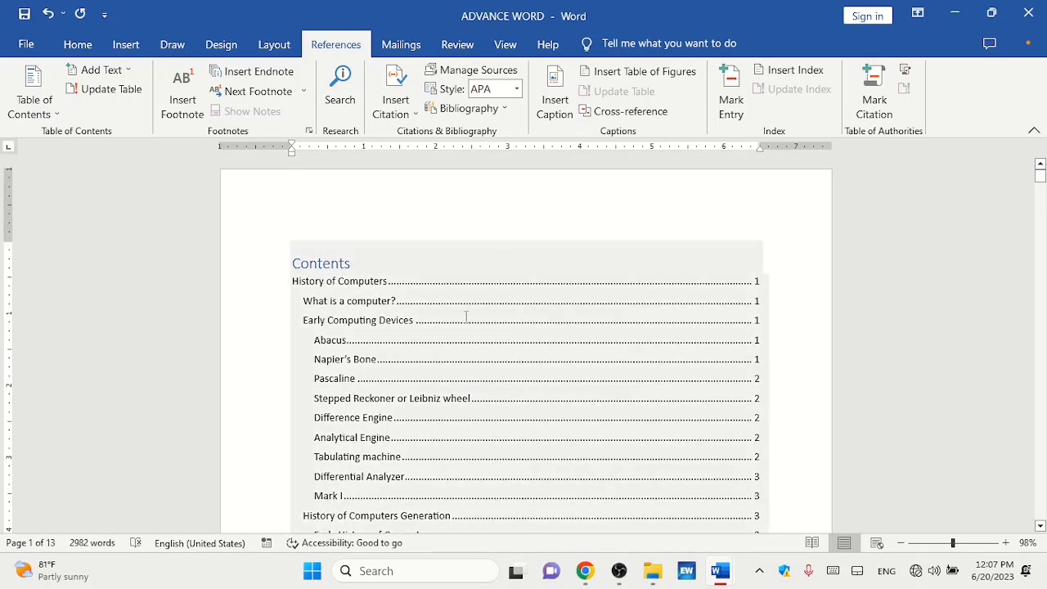
pyautogui.click(57, 123)
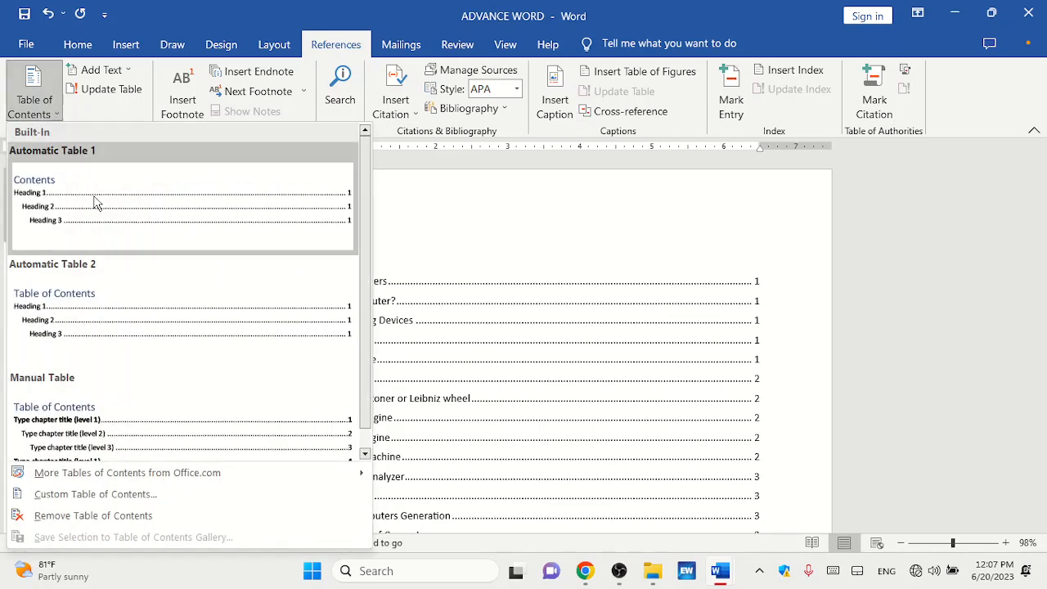
pyautogui.click(706, 272)
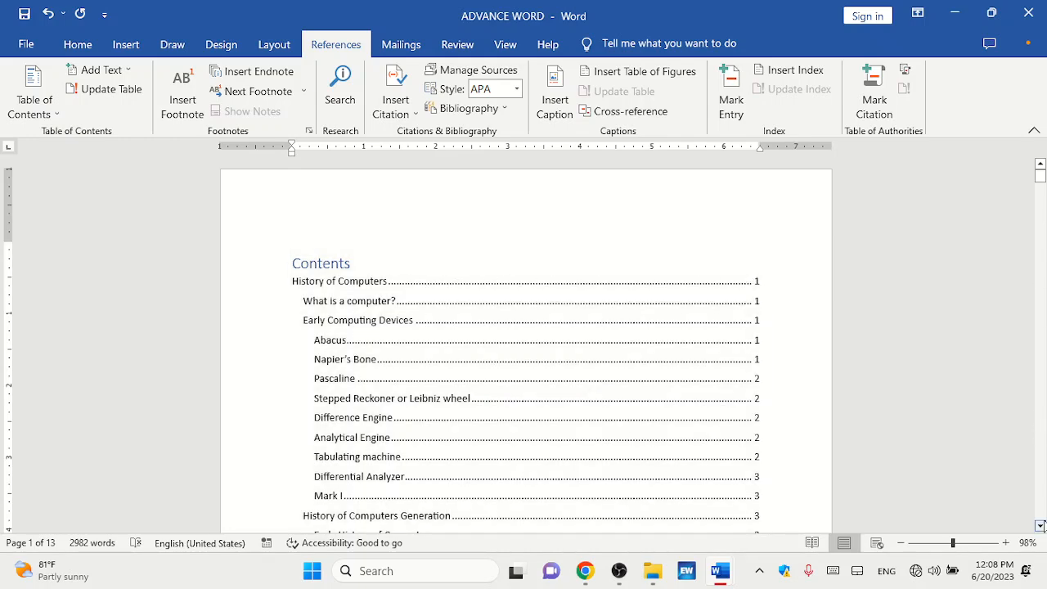
# Insert four blank lines between the end of the table of contents and the web link, pushing the link onto the second page.
pyautogui.click(1039, 526)
pyautogui.click(1040, 526)
pyautogui.click(1039, 526)
pyautogui.scroll(-7, 1040, 526)
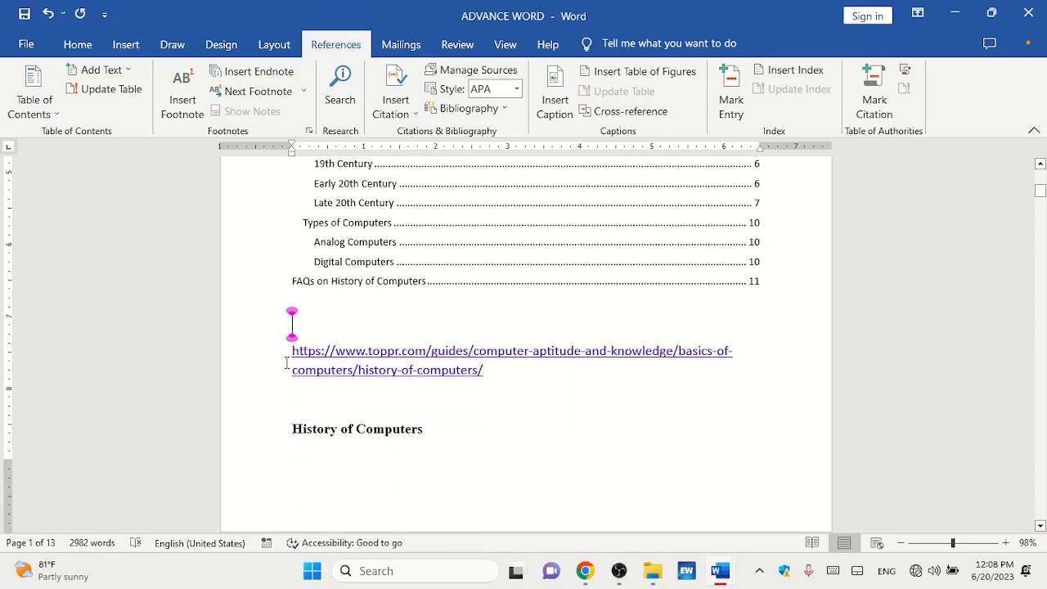
pyautogui.press('Return')
pyautogui.press('Return')
pyautogui.press('Return')
pyautogui.press('Return')
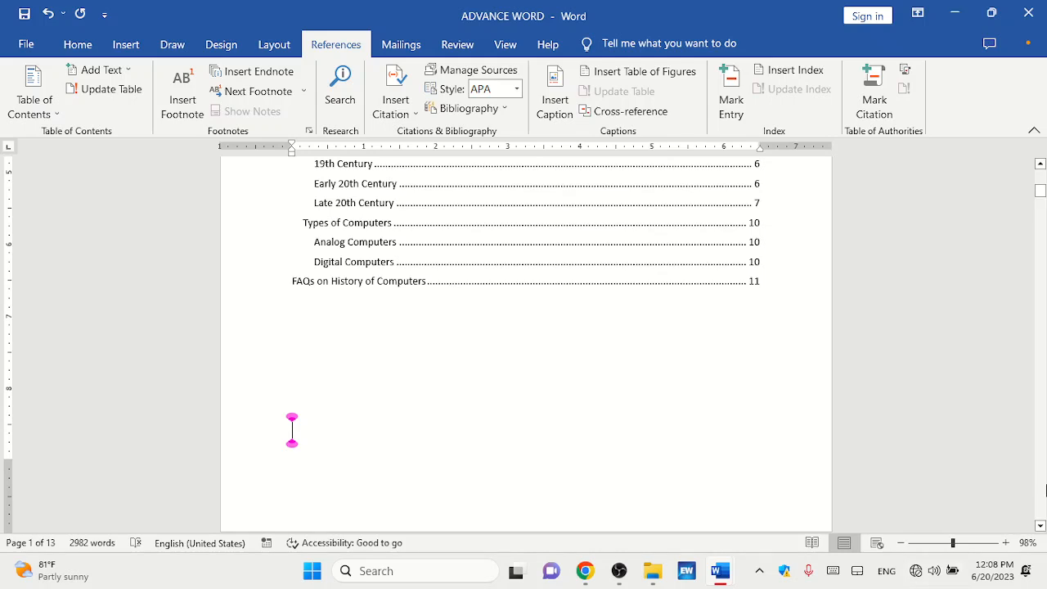
pyautogui.scroll(-1, 1040, 528)
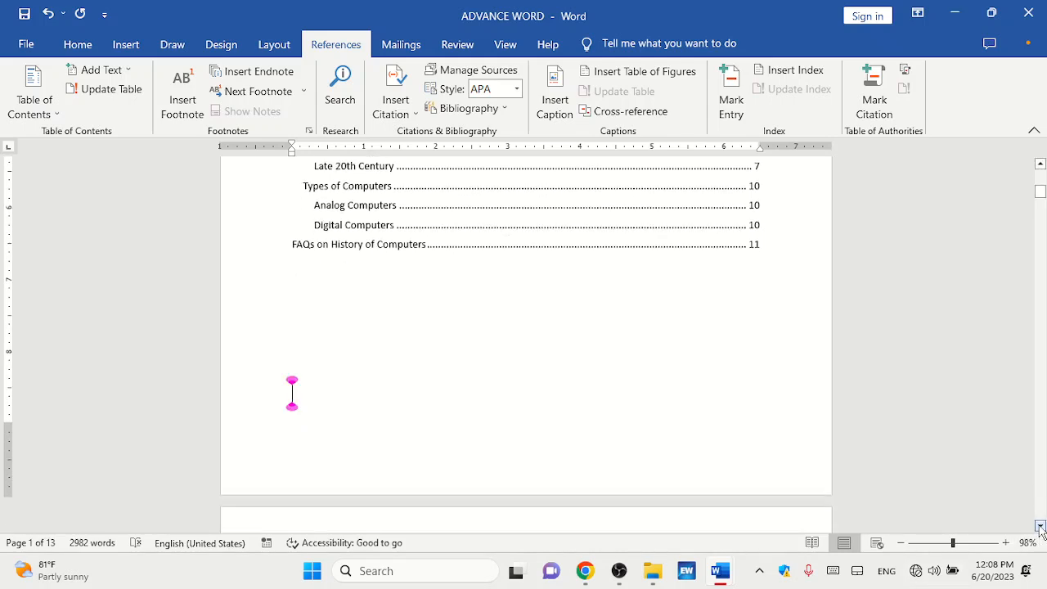
# Set the font size of the entire document, including the table of contents, to 14.
pyautogui.hotkey('ctrl', 'a')
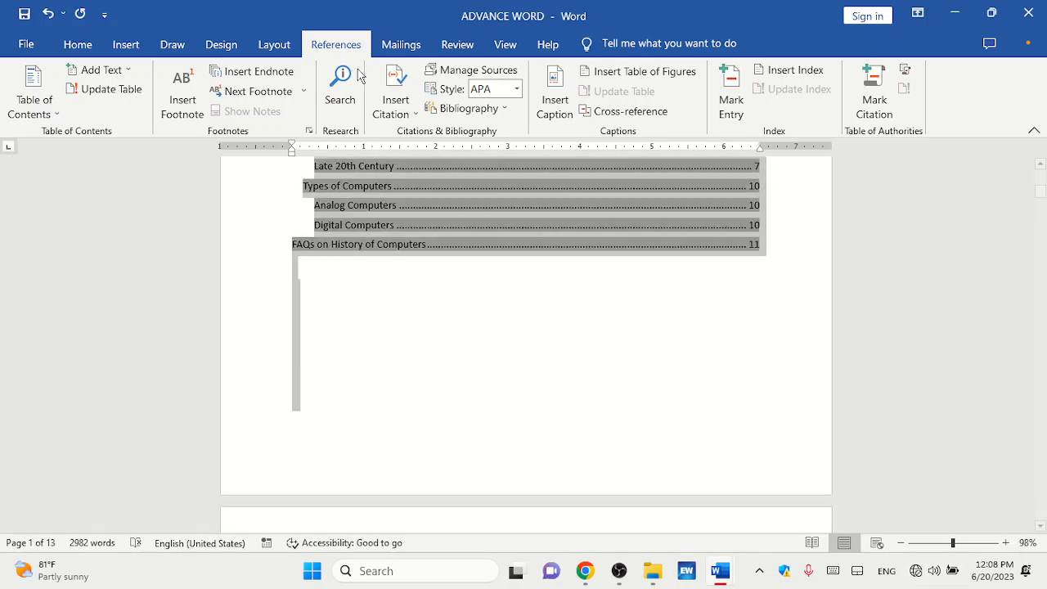
pyautogui.click(80, 47)
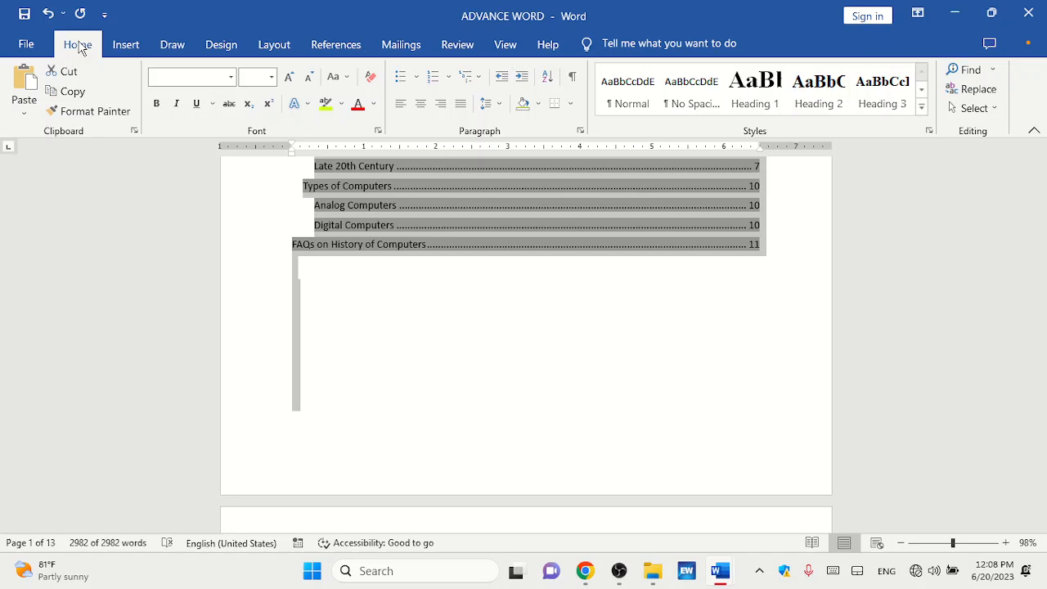
pyautogui.click(264, 80)
pyautogui.write('14')
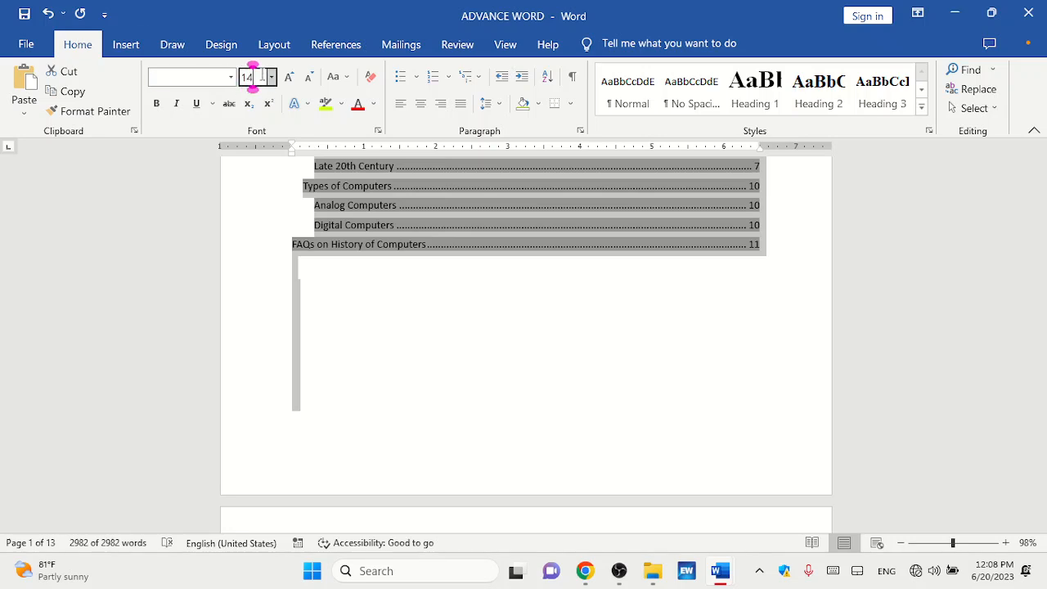
pyautogui.press('Return')
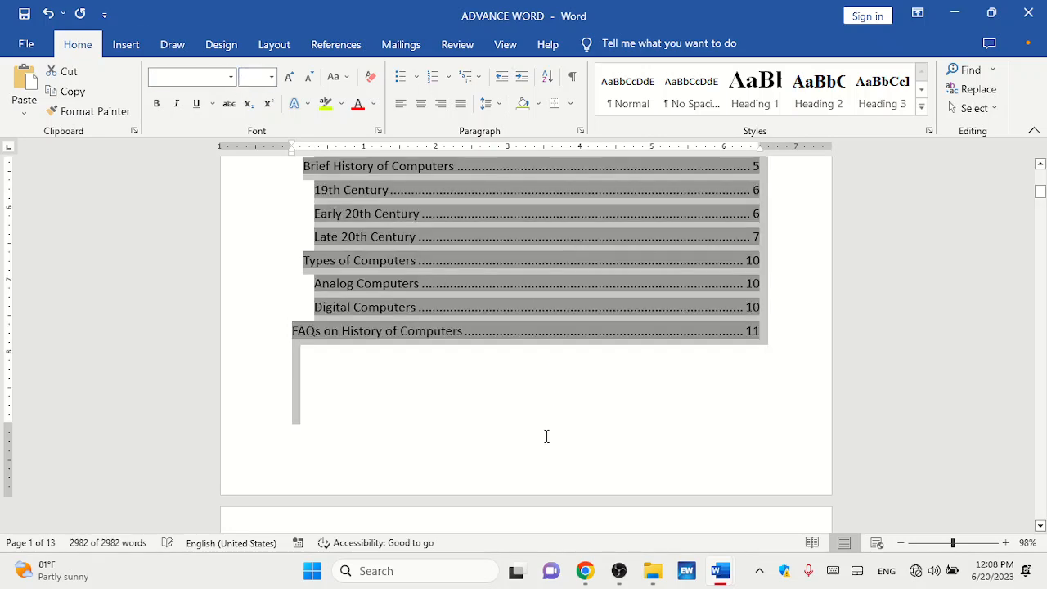
pyautogui.click(546, 433)
# Delete the three blank lines above the web link so that the second page starts with the link.
pyautogui.scroll(-5, 602, 382)
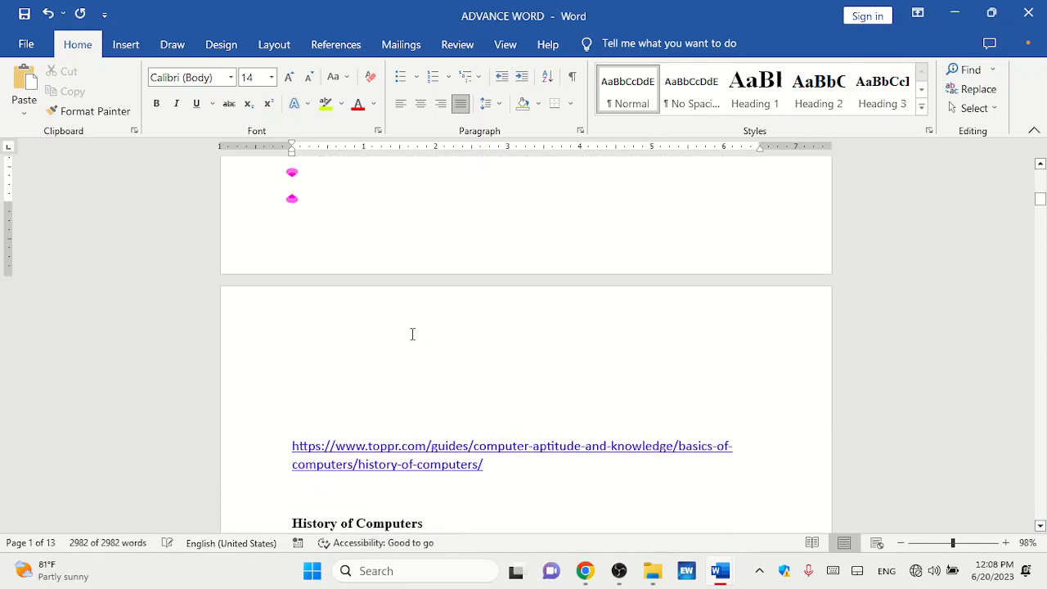
pyautogui.click(293, 366)
pyautogui.press('Delete')
pyautogui.press('Delete')
pyautogui.press('Delete')
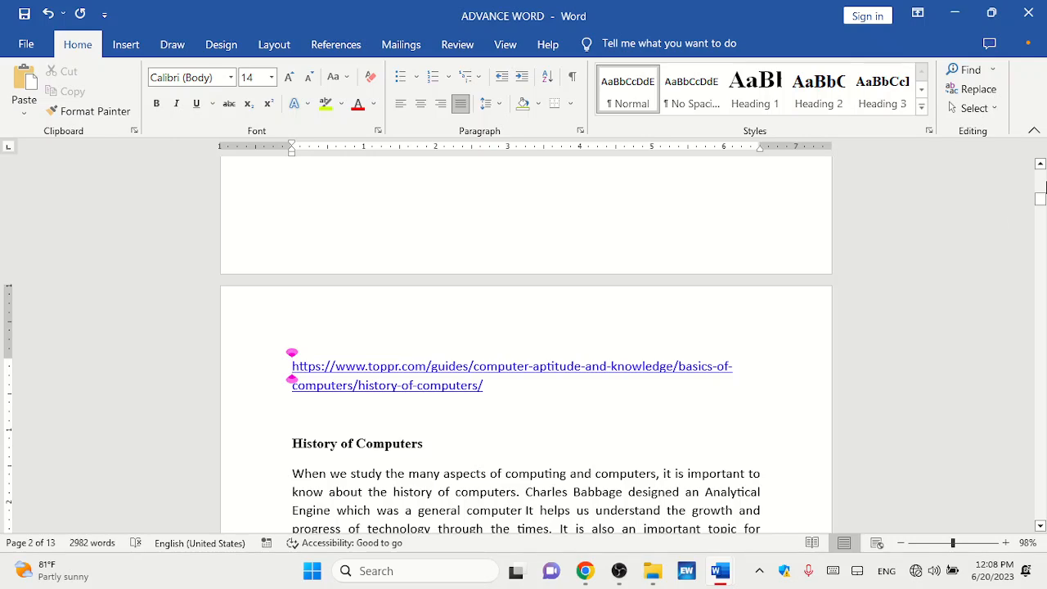
# Check the enlarged table of contents from its start and update it with the page numbers only option.
pyautogui.moveTo(1040, 198); pyautogui.dragTo(1040, 171)
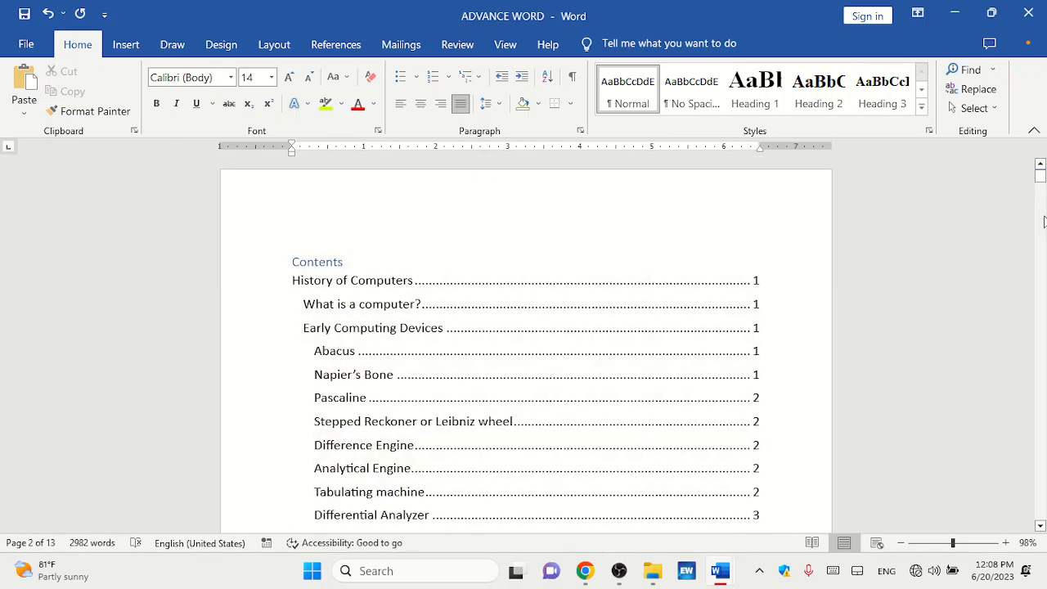
pyautogui.moveTo(1040, 176); pyautogui.dragTo(1043, 197)
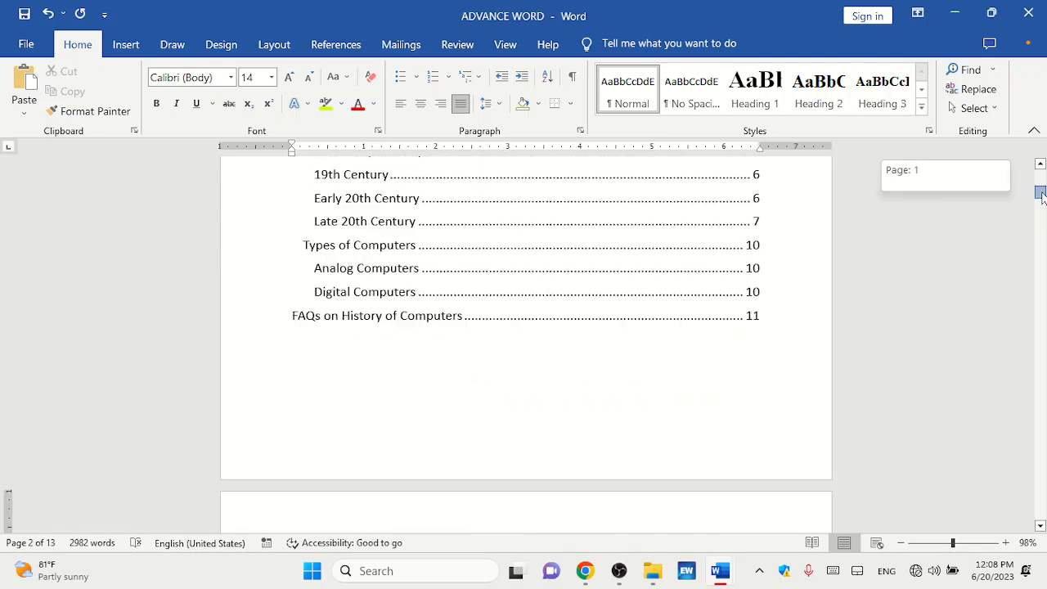
pyautogui.click(521, 477)
pyautogui.click(367, 395)
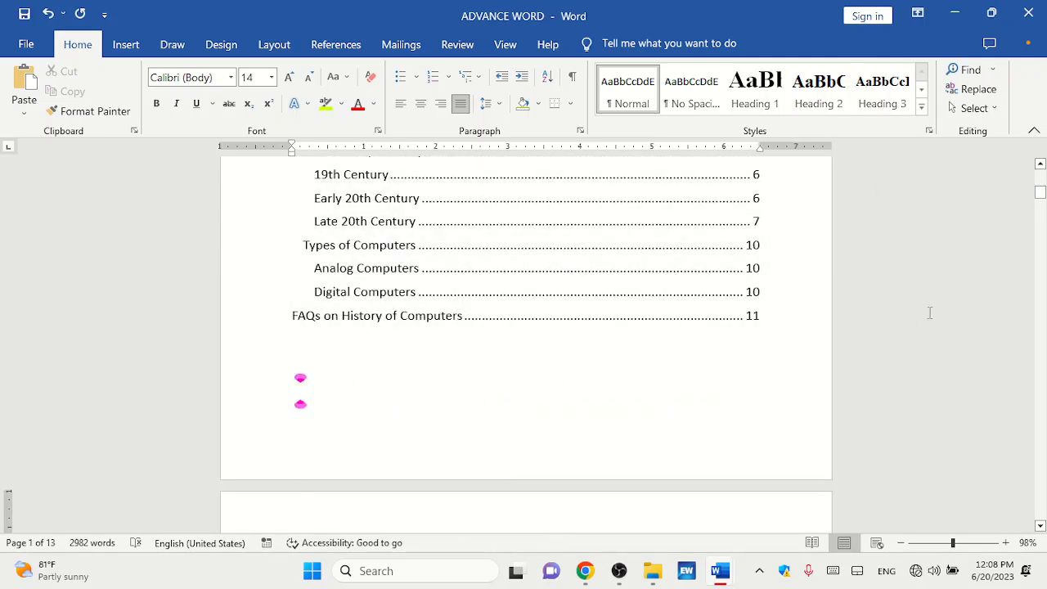
pyautogui.moveTo(1044, 205); pyautogui.dragTo(1040, 173)
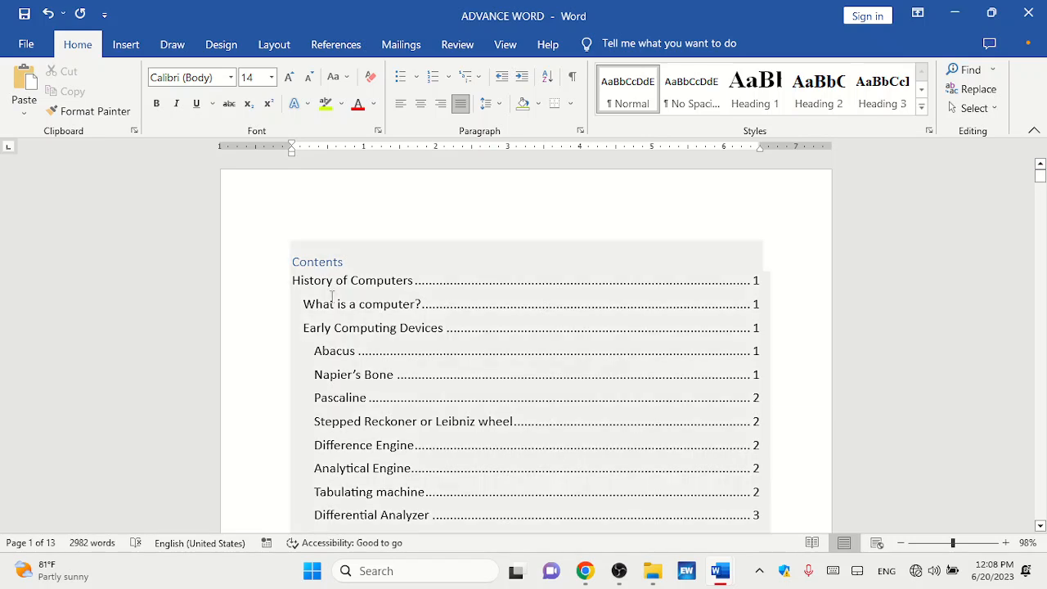
pyautogui.click(315, 42)
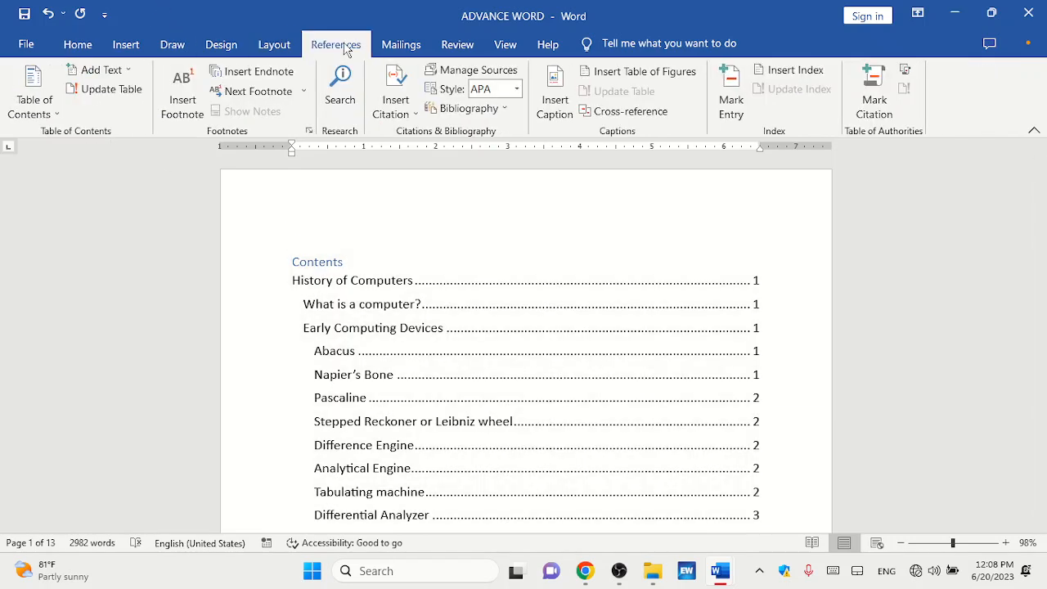
pyautogui.click(121, 92)
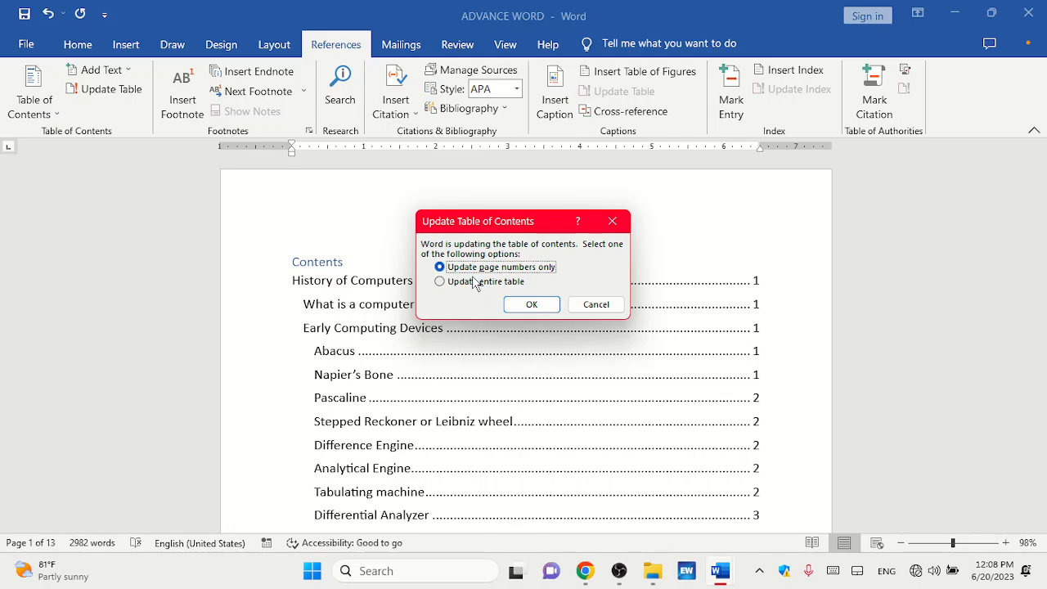
pyautogui.click(528, 304)
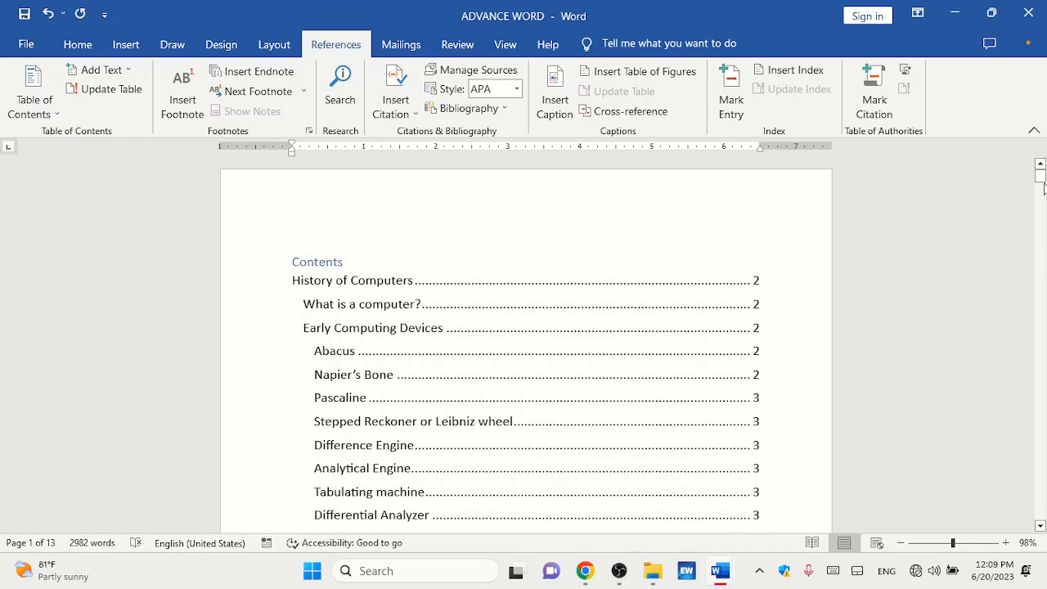
# Add the 1801 paragraph under the 19th Century heading to the table of contents levels as Level 3 text.
pyautogui.moveTo(1042, 179); pyautogui.dragTo(1041, 342)
pyautogui.click(296, 227)
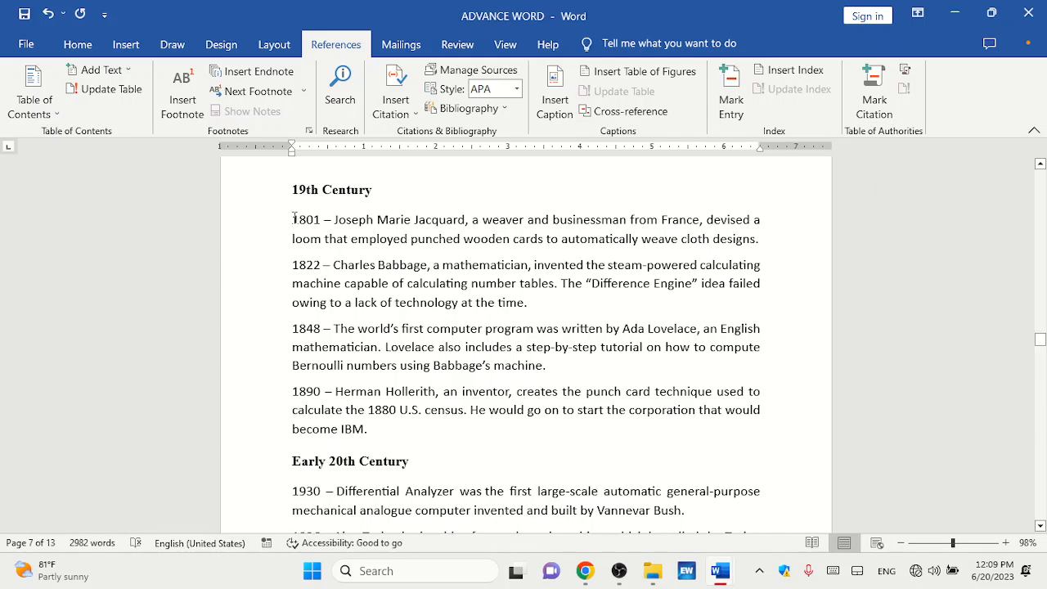
pyautogui.moveTo(292, 219); pyautogui.dragTo(321, 220)
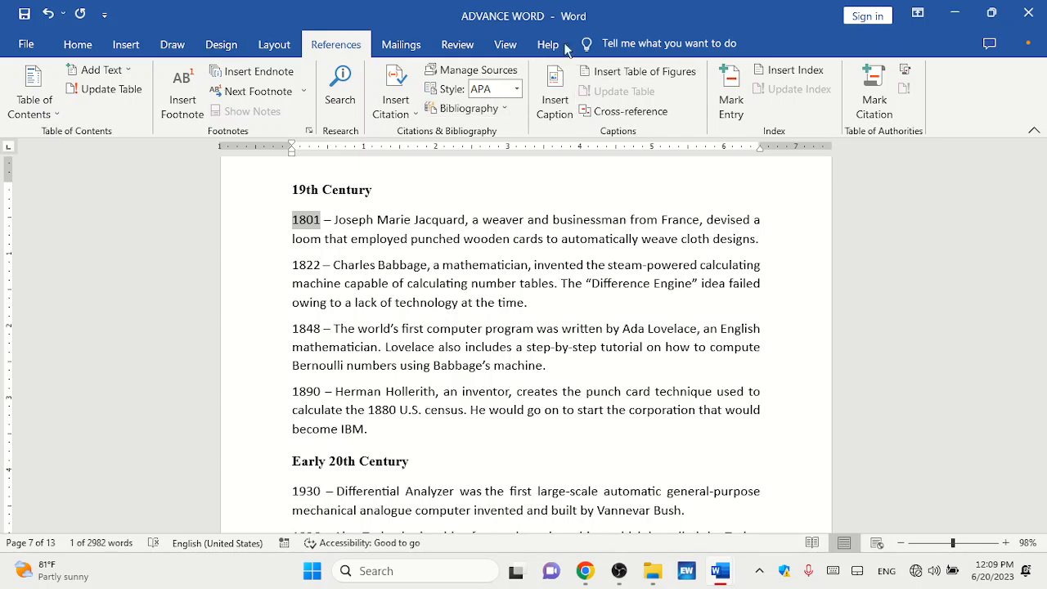
pyautogui.click(133, 72)
pyautogui.click(123, 151)
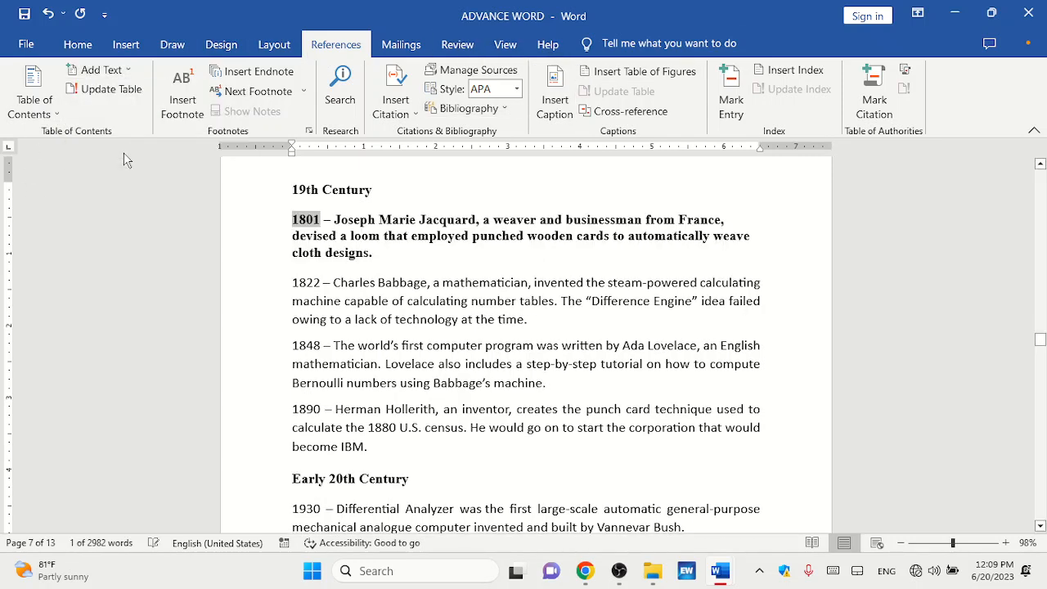
pyautogui.click(463, 250)
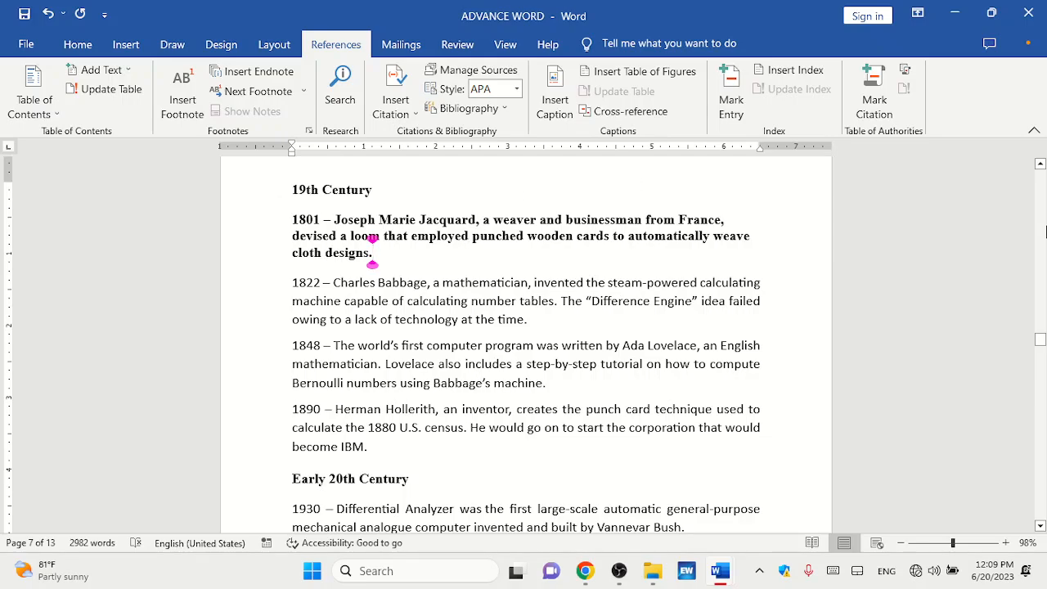
# Update the entire table of contents to include the added 1801 text and check its entry under 19th Century.
pyautogui.scroll(10, 372, 249)
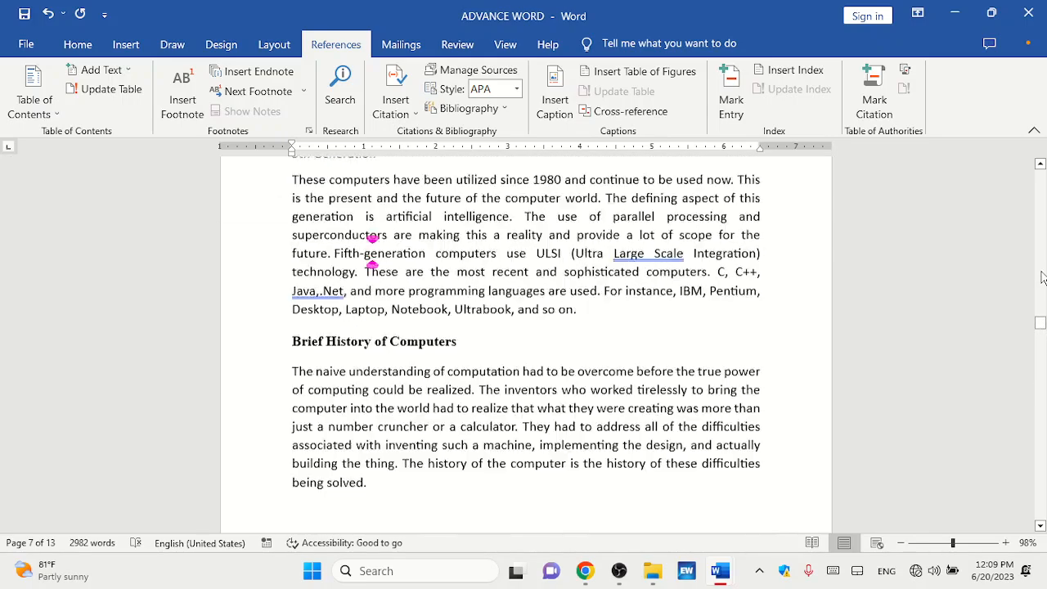
pyautogui.moveTo(1041, 278); pyautogui.dragTo(1041, 187)
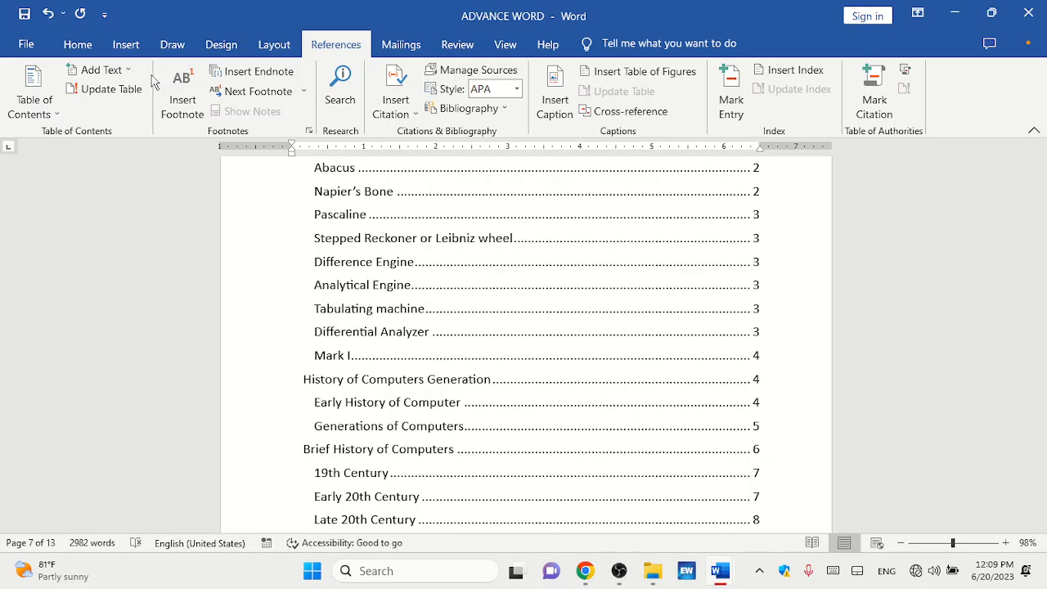
pyautogui.click(119, 91)
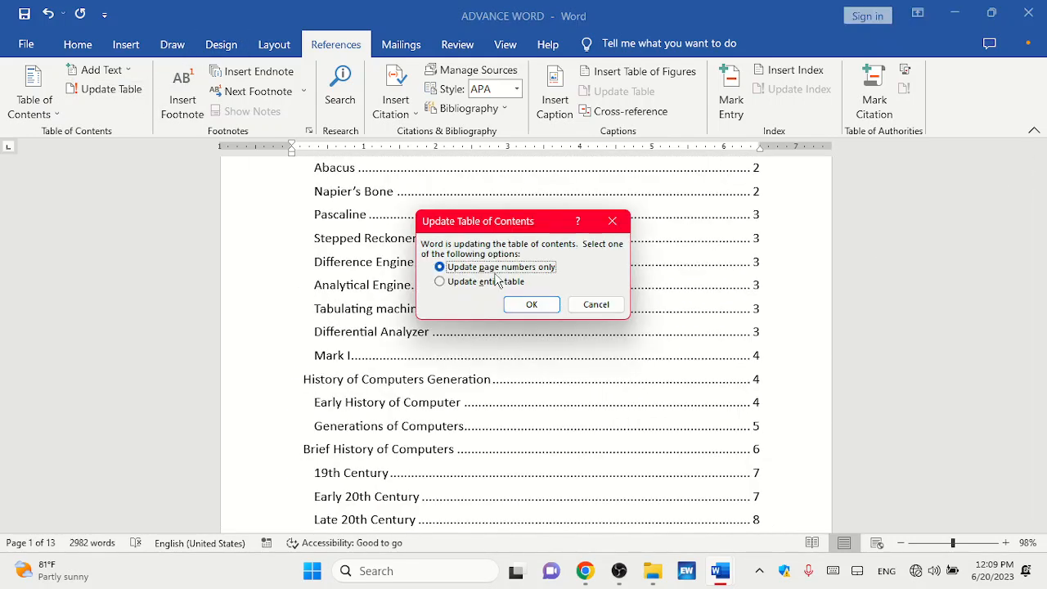
pyautogui.click(485, 283)
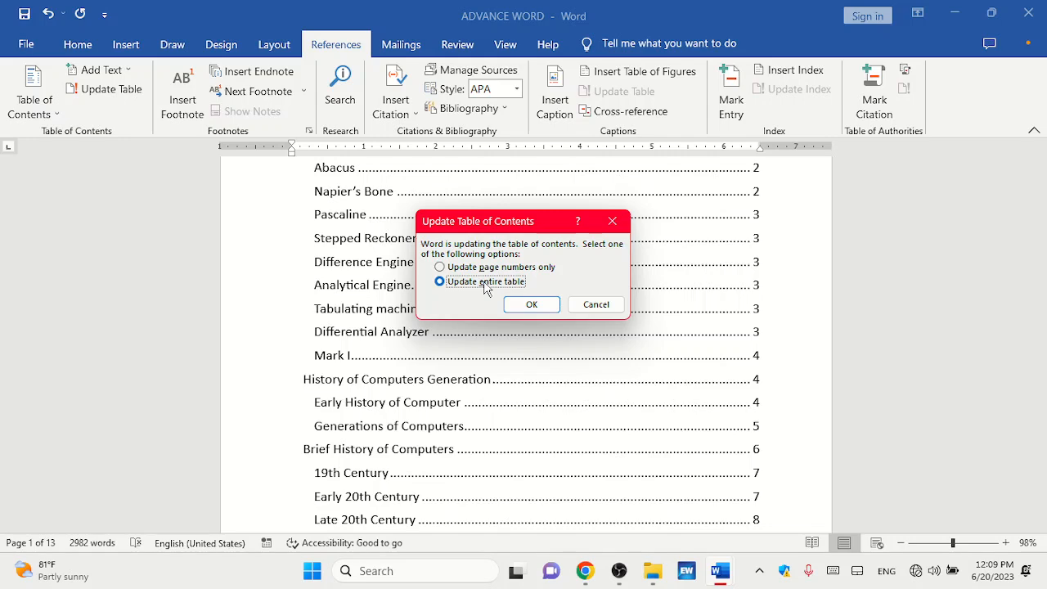
pyautogui.click(530, 310)
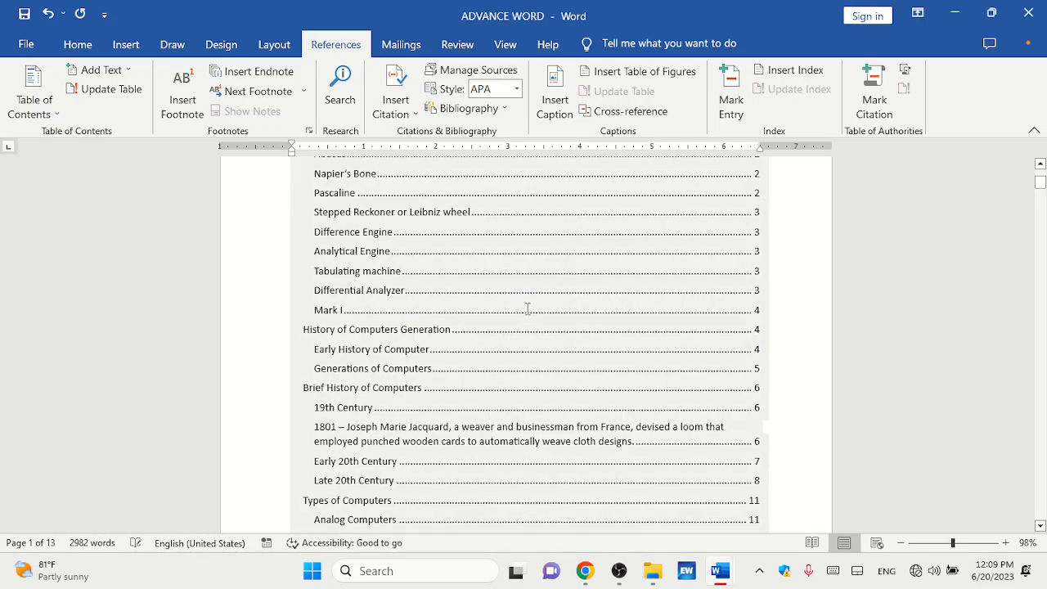
pyautogui.click(330, 444)
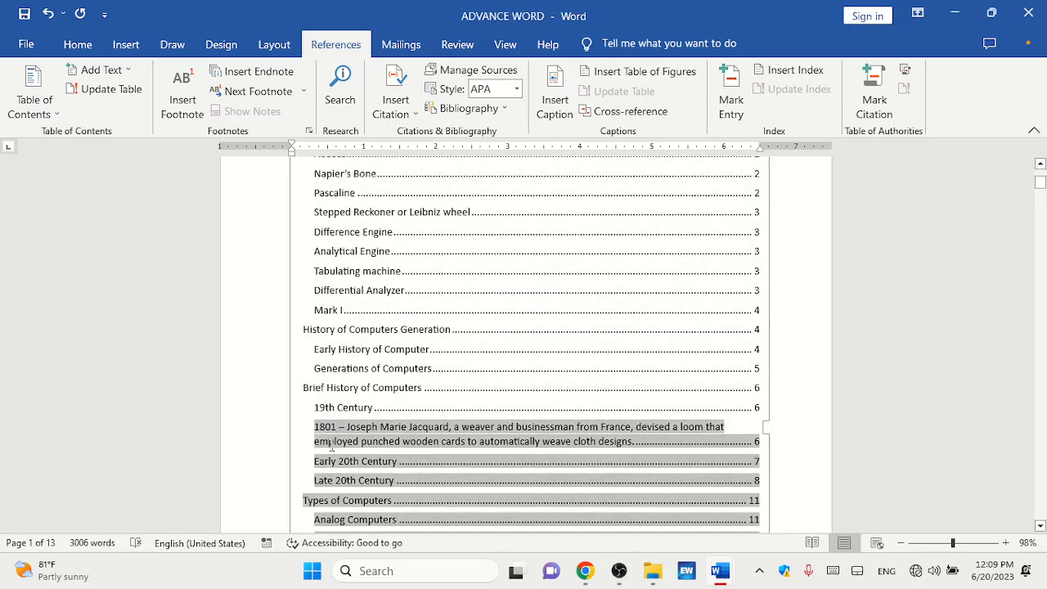
pyautogui.click(233, 435)
pyautogui.keyDown('shift'); pyautogui.click(532, 285); pyautogui.keyUp('shift')
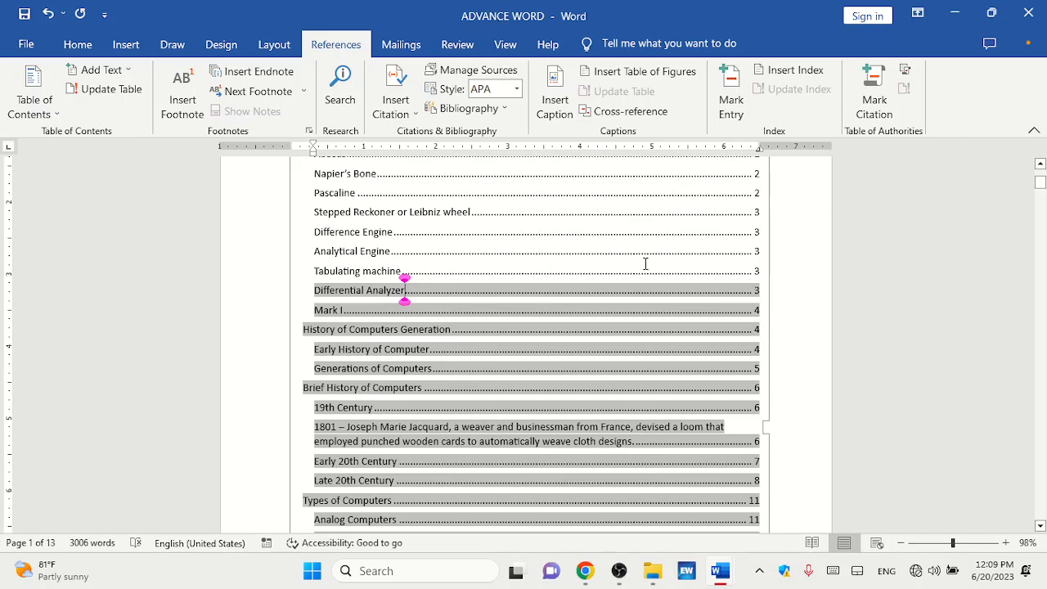
# Select the whole document and set its font size to 14 again after the table update.
pyautogui.hotkey('ctrl', 'a')
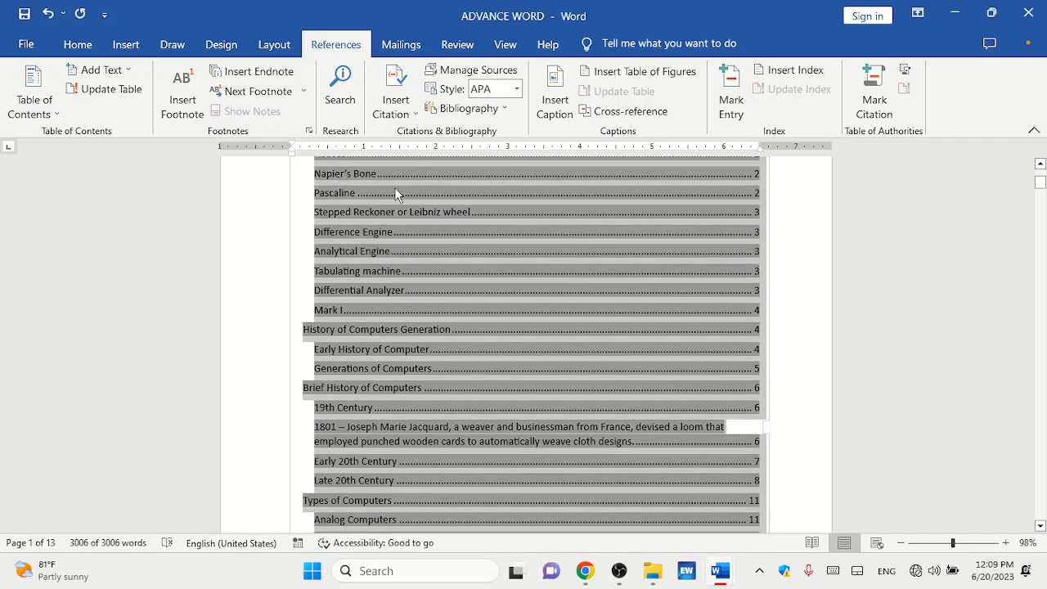
pyautogui.click(77, 46)
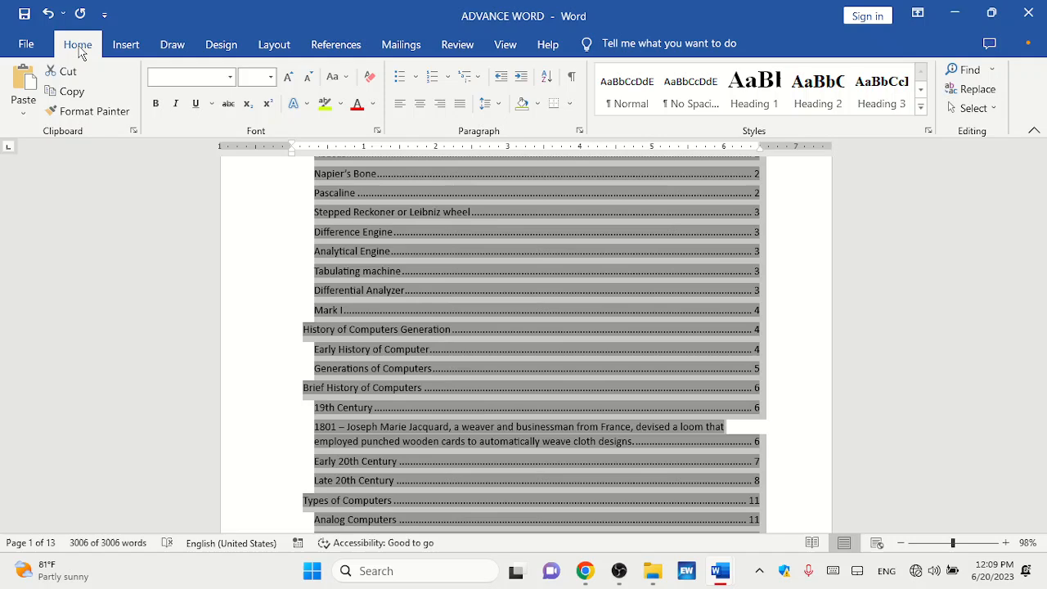
pyautogui.click(256, 79)
pyautogui.write('14')
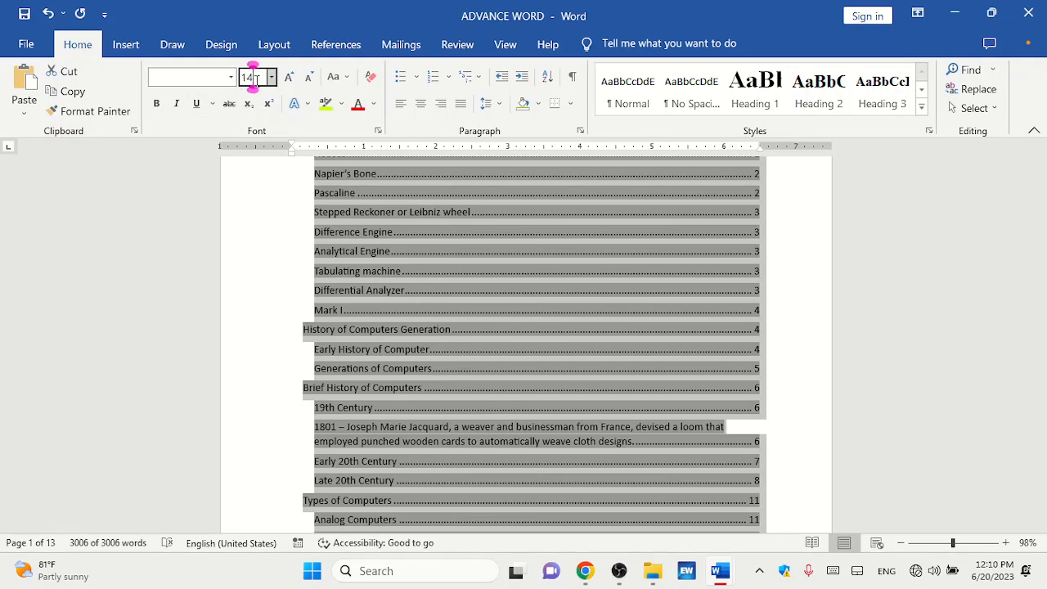
pyautogui.press('Return')
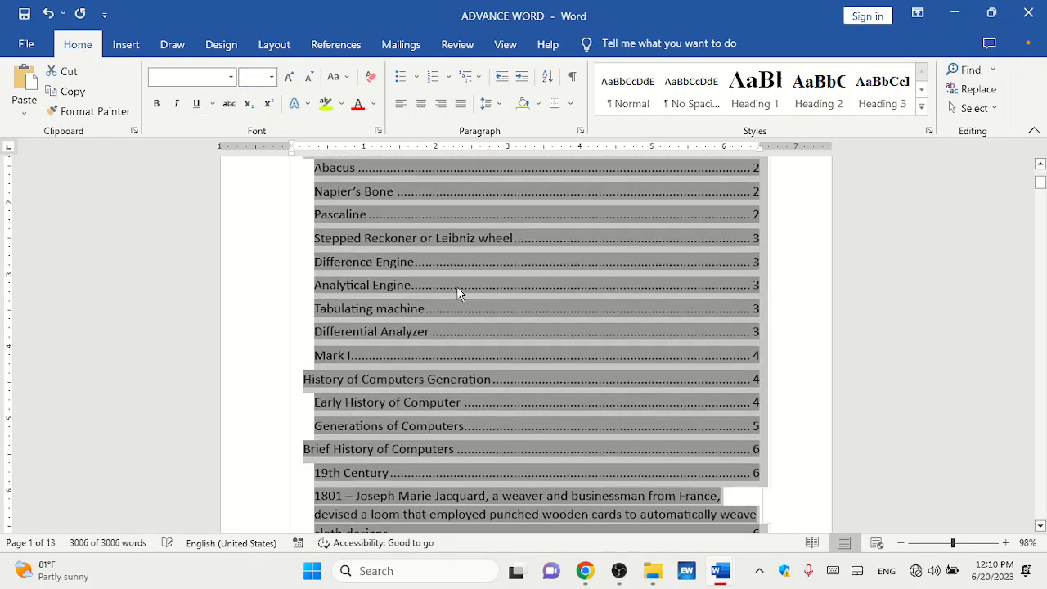
pyautogui.click(509, 414)
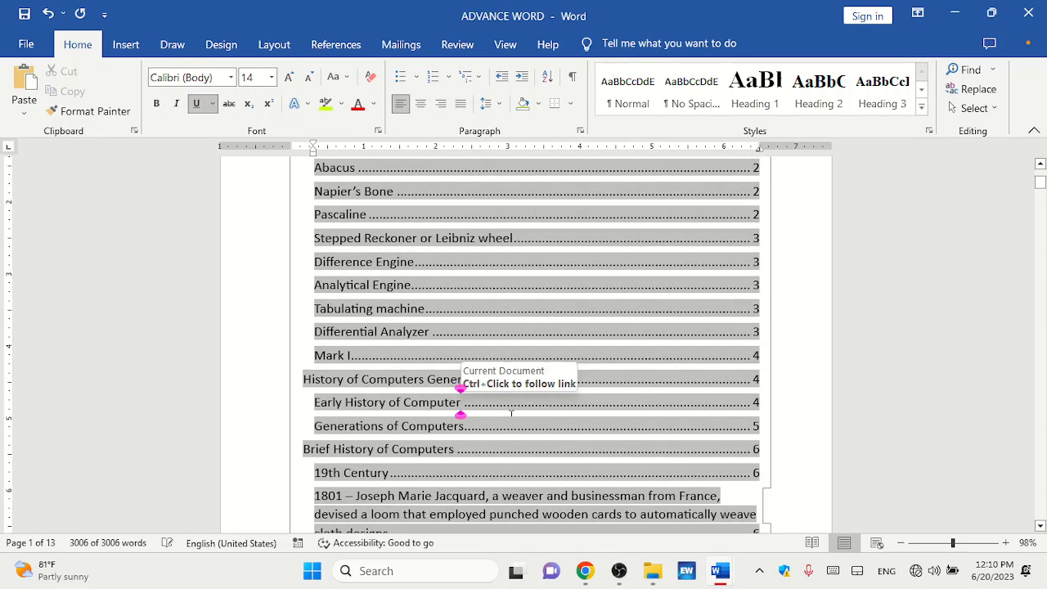
pyautogui.click(745, 500)
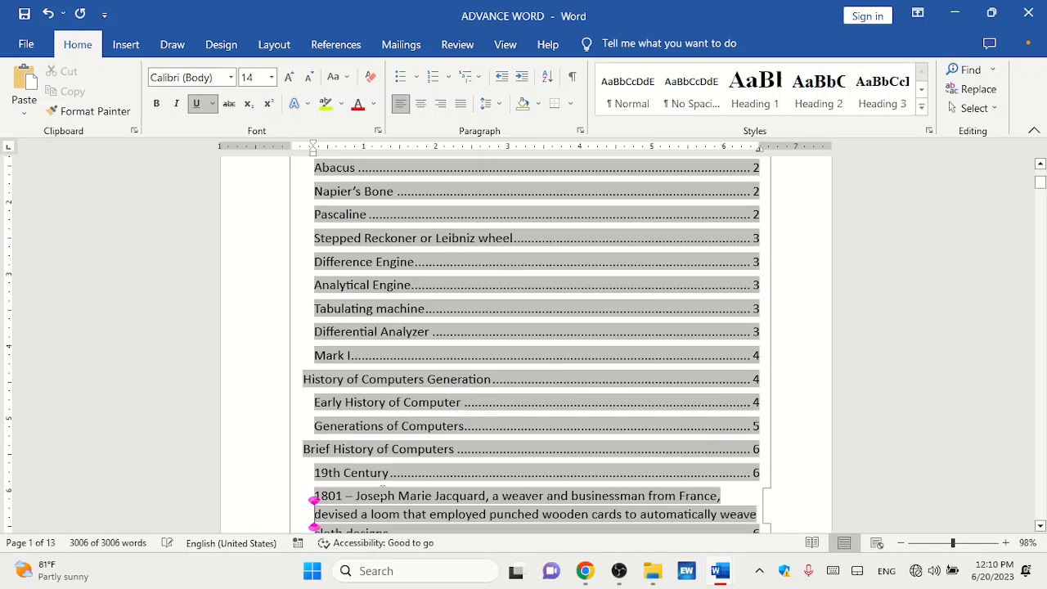
# Review the resized table of contents through the 20th Century entries, return to its start and place the cursor in the Abacus entry.
pyautogui.click(1039, 527)
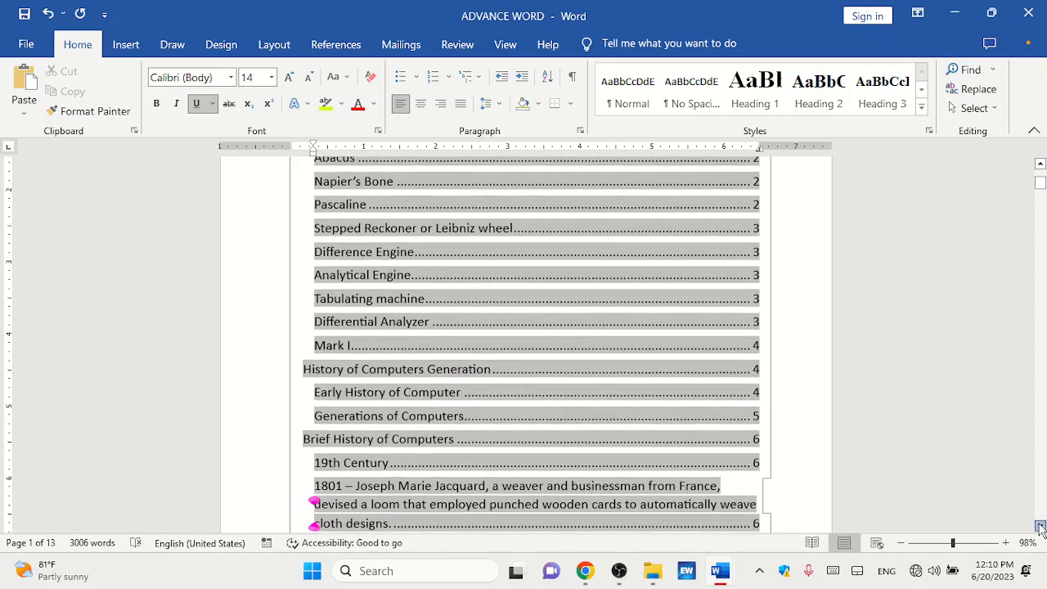
pyautogui.click(1040, 527)
pyautogui.click(1040, 526)
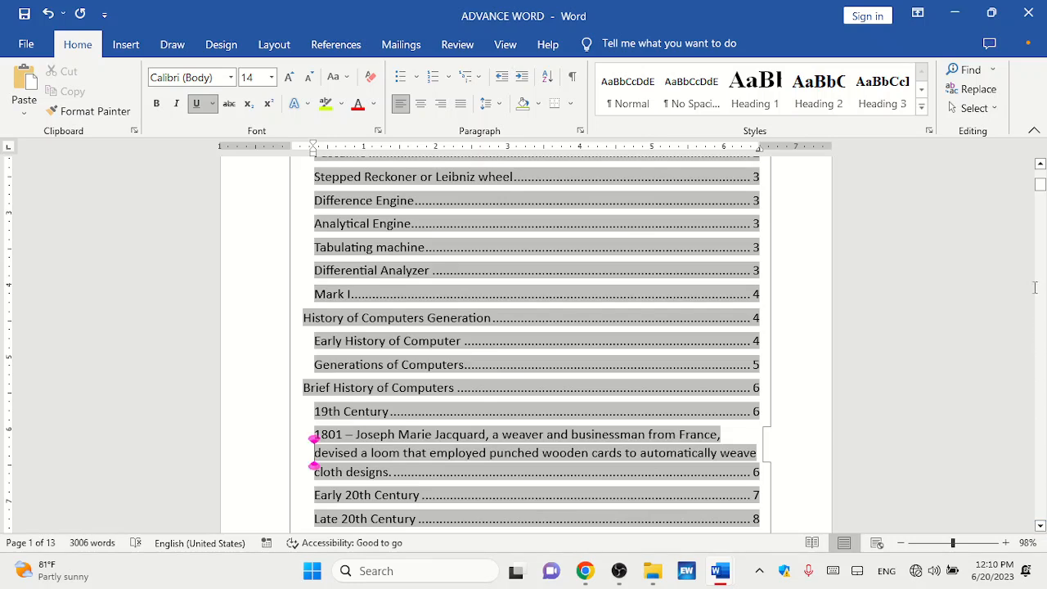
pyautogui.moveTo(1044, 194); pyautogui.dragTo(1043, 153)
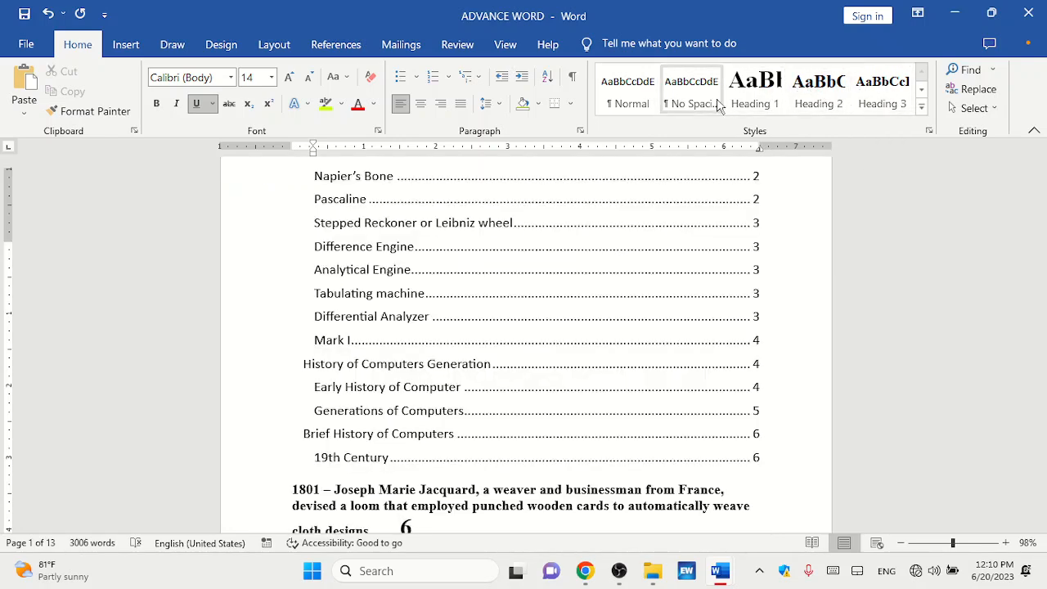
pyautogui.hotkey('ctrl', 'Home')
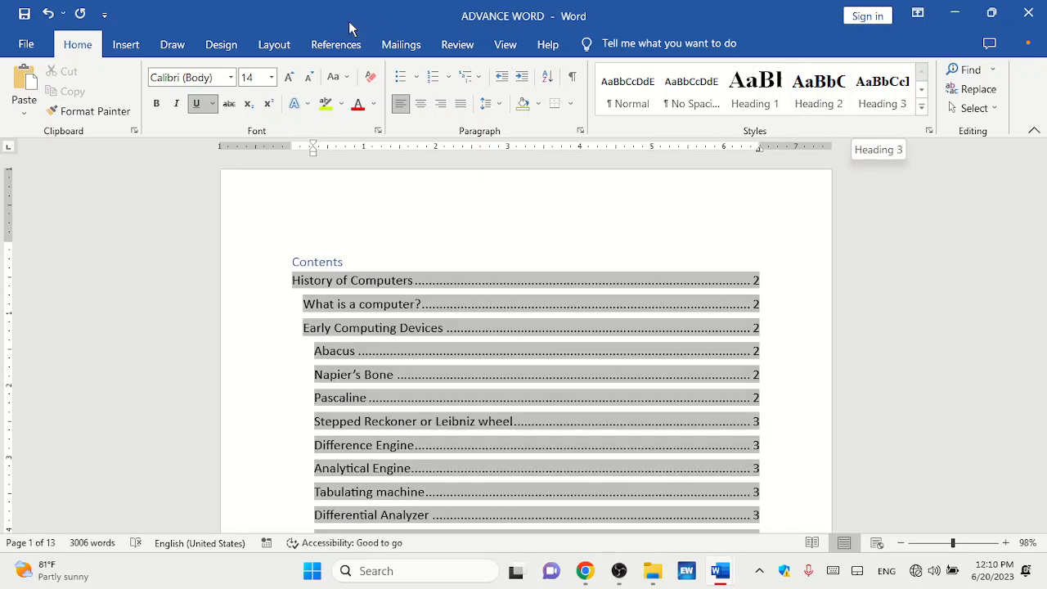
pyautogui.click(318, 48)
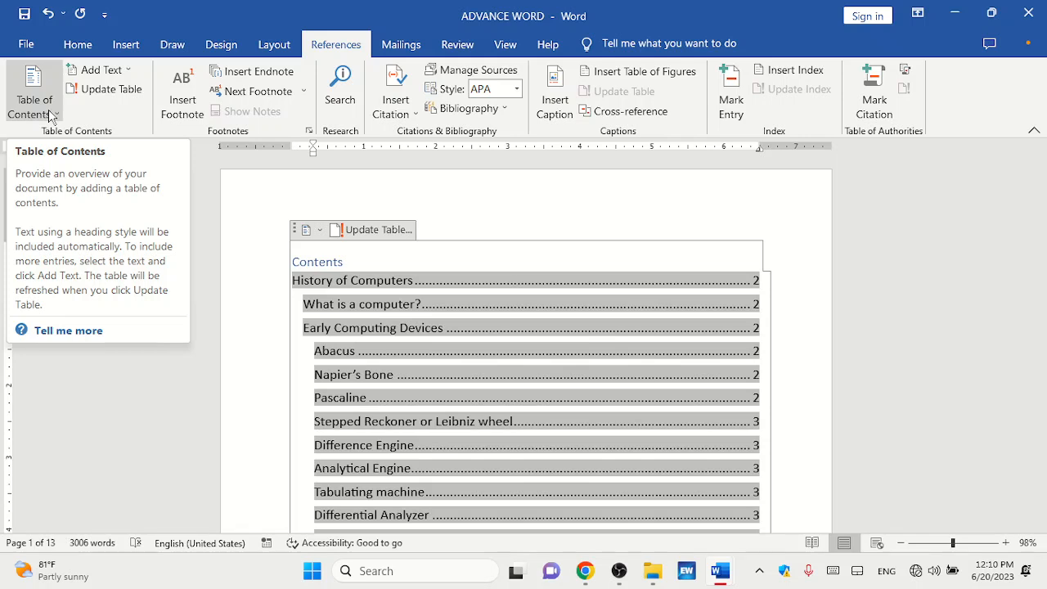
pyautogui.click(621, 357)
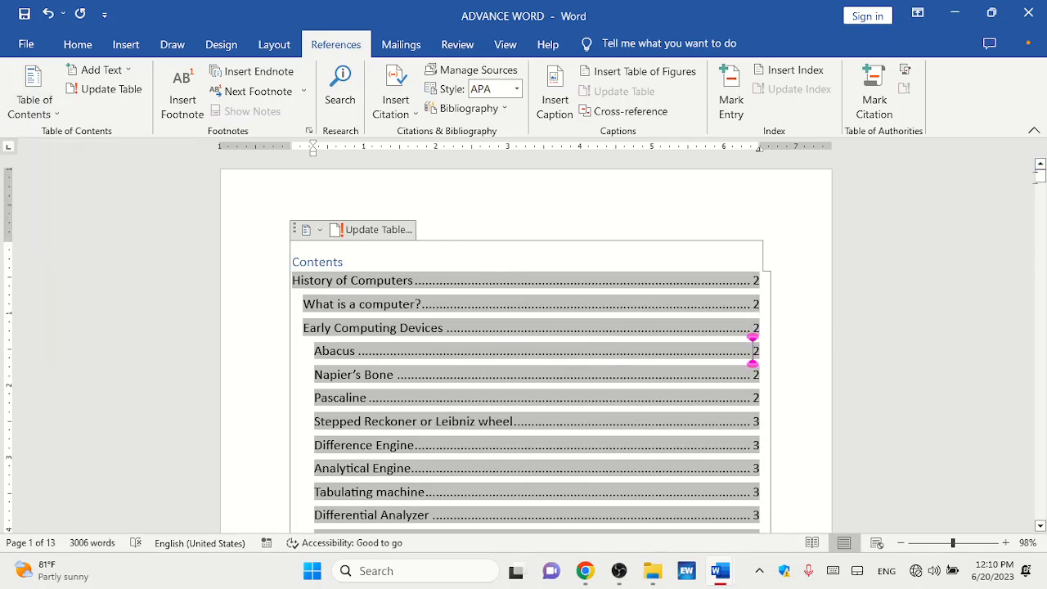
# Insert a footnote at the end of the History of Computers heading on page 2 and check its reference mark.
pyautogui.moveTo(1037, 179); pyautogui.dragTo(1041, 215)
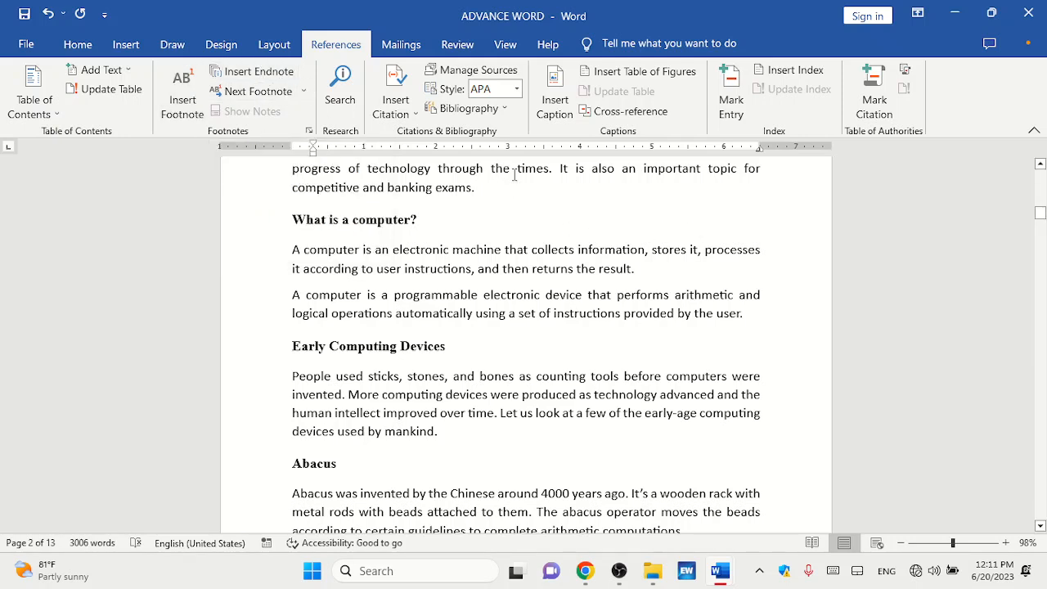
pyautogui.click(475, 187)
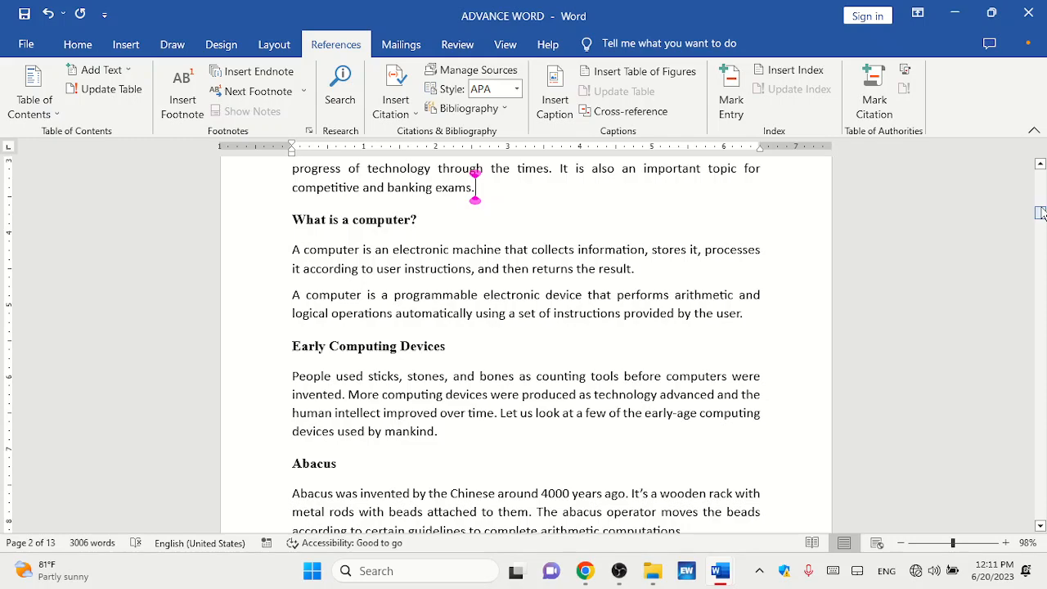
pyautogui.moveTo(1040, 211); pyautogui.dragTo(1042, 207)
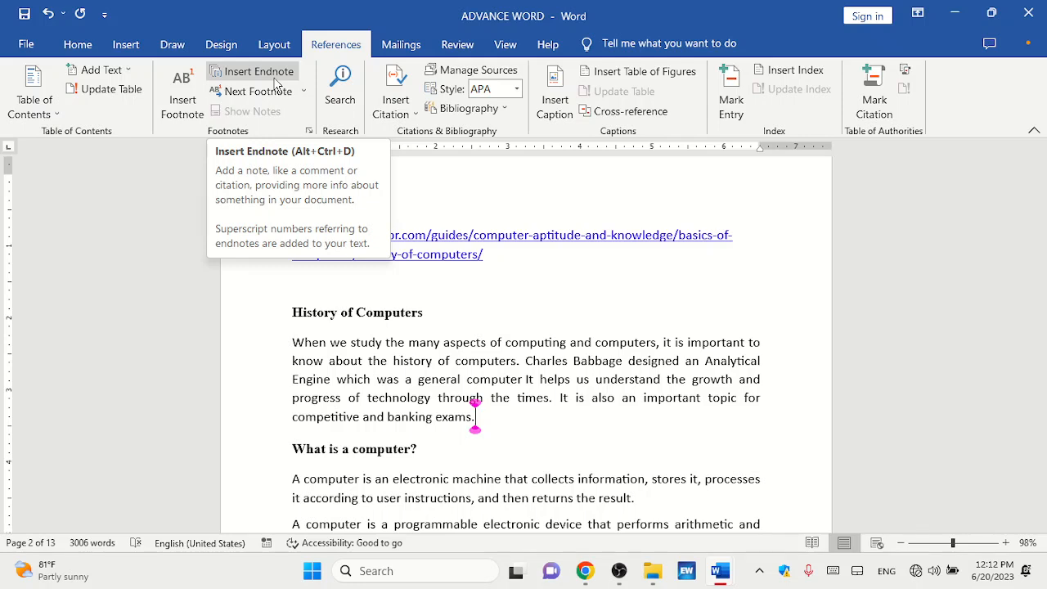
pyautogui.click(425, 313)
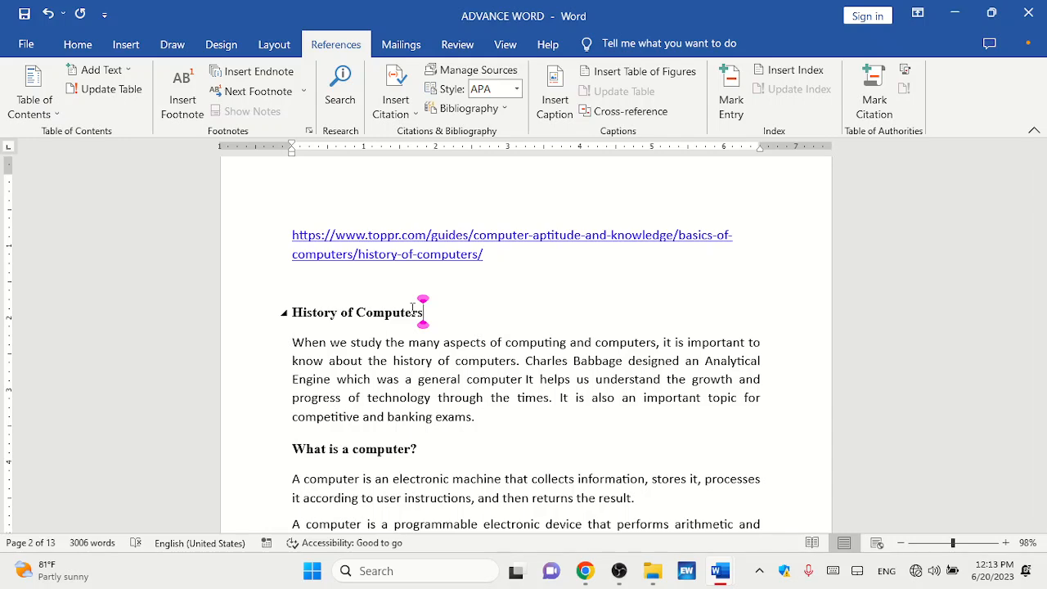
pyautogui.click(185, 98)
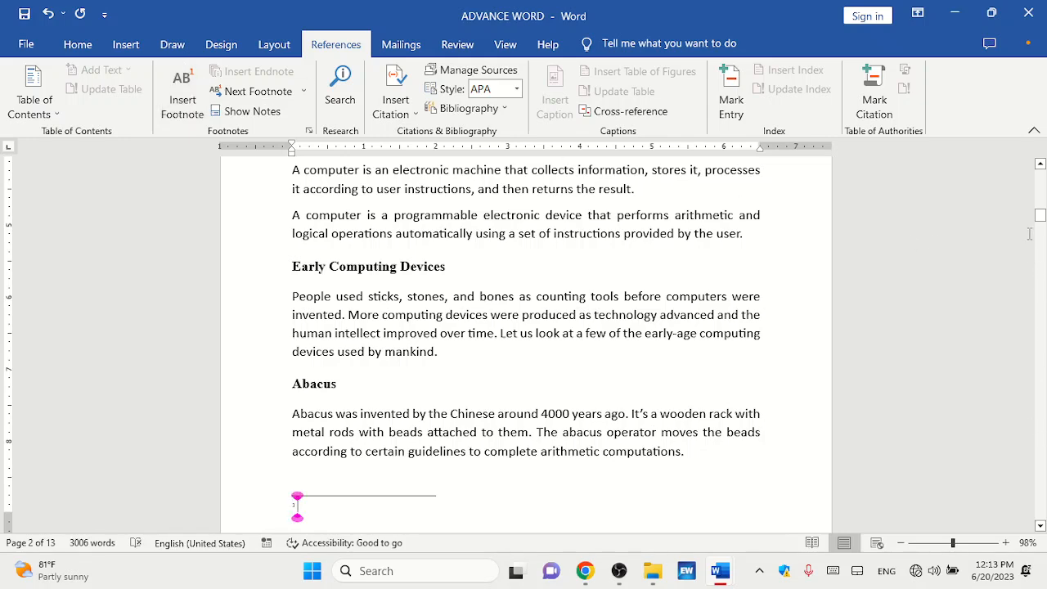
pyautogui.click(1040, 165)
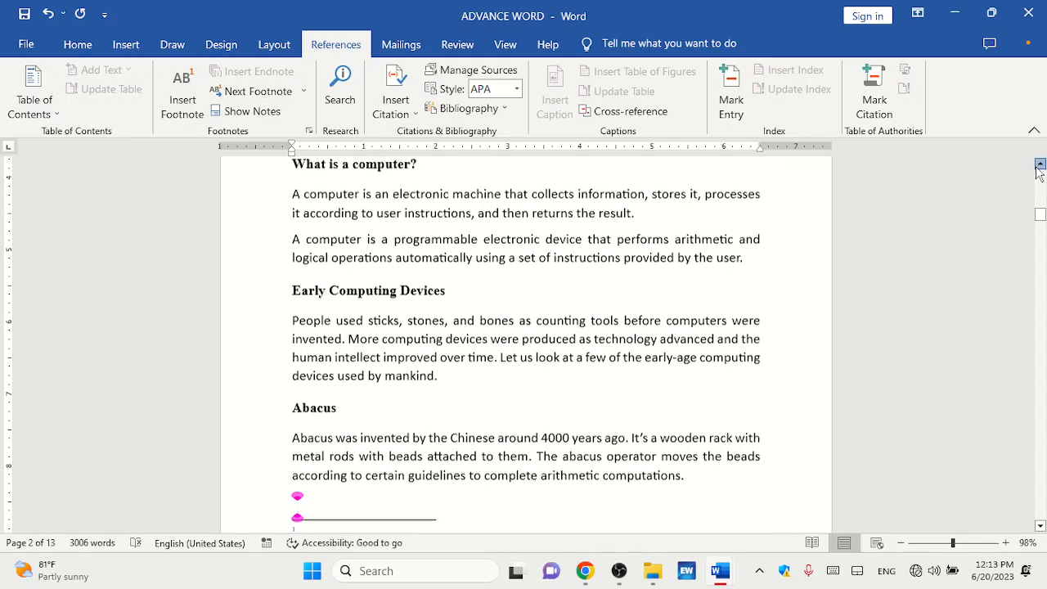
pyautogui.click(1039, 166)
pyautogui.click(1038, 166)
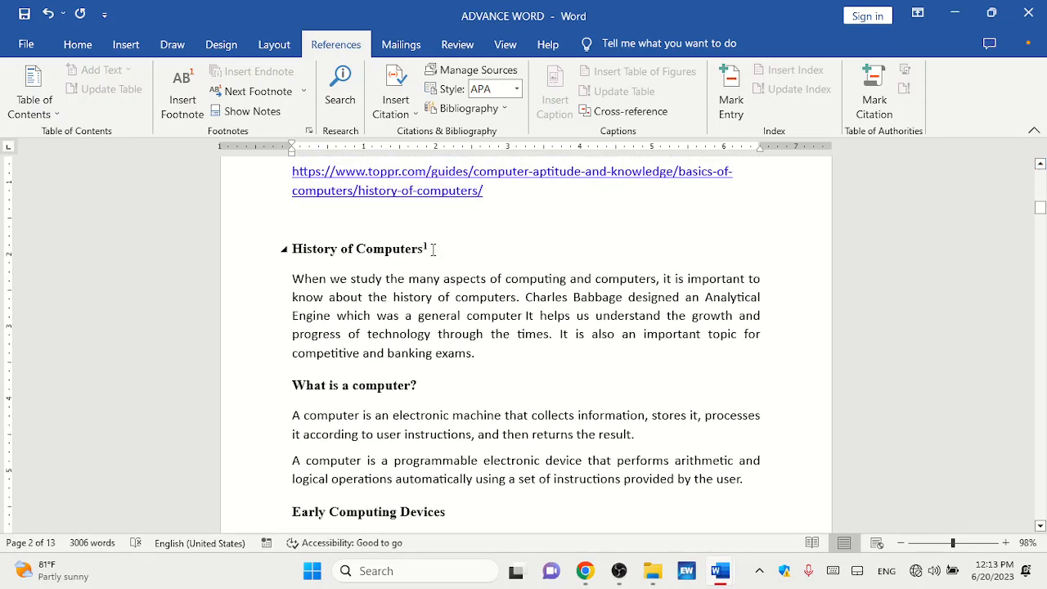
pyautogui.moveTo(1041, 209); pyautogui.dragTo(1040, 222)
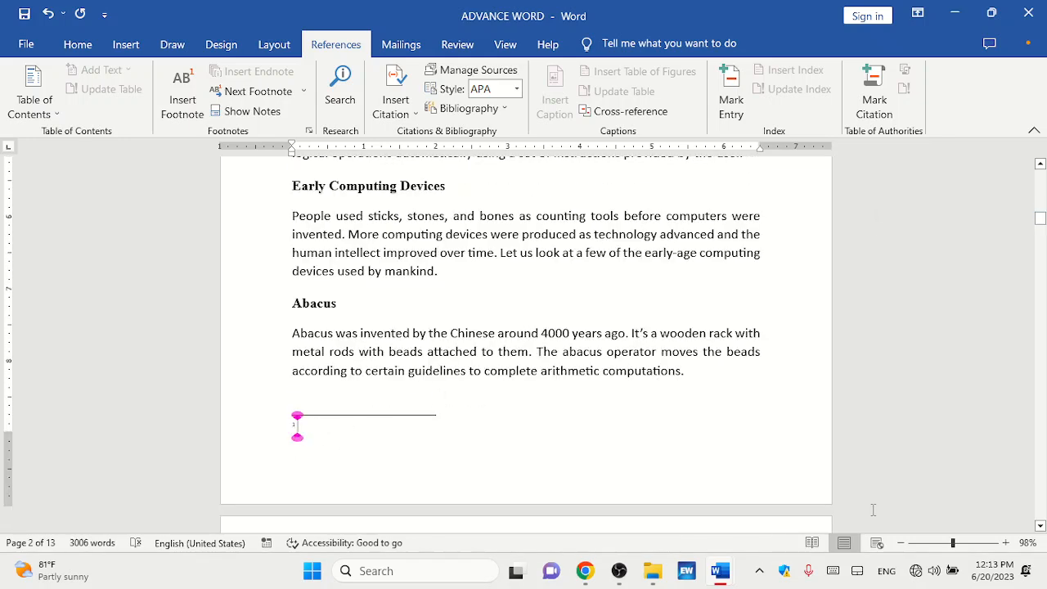
# Enter the footnote text "Computer is an electronic device that accepts data, processes data, and gives feedback to the computer user as information or output.".
pyautogui.write('Computer i')
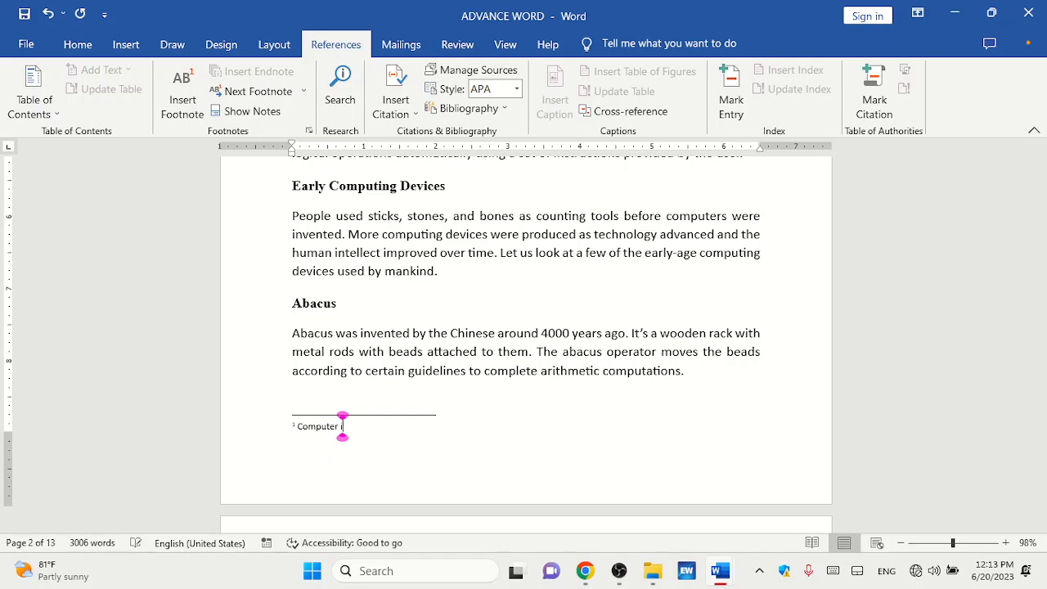
pyautogui.write('s an electro')
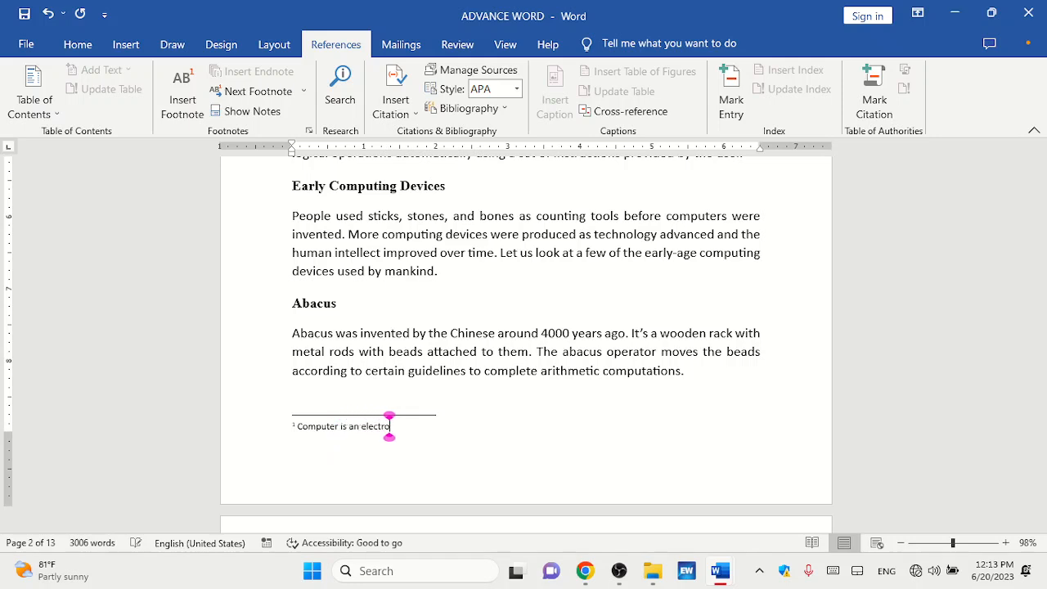
pyautogui.write('nic device')
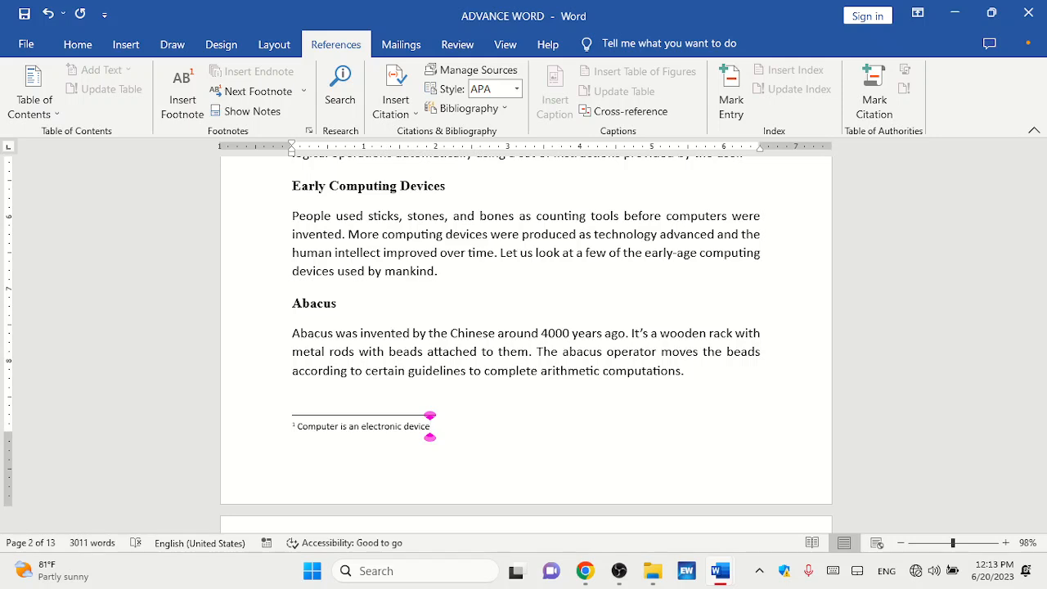
pyautogui.write(' that accept')
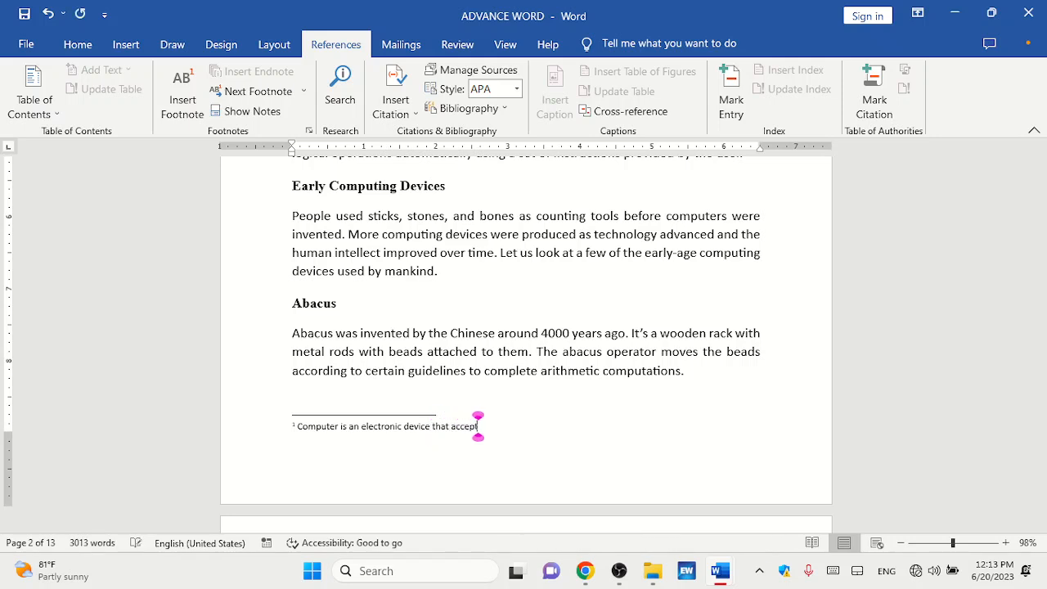
pyautogui.write('s data.')
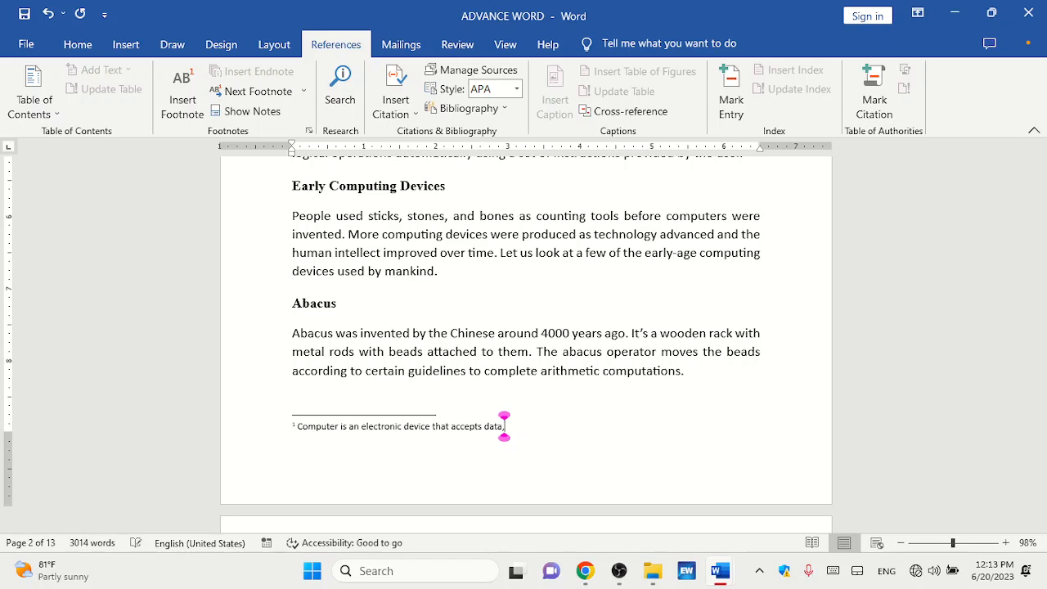
pyautogui.press('BackSpace')
pyautogui.write(', proces')
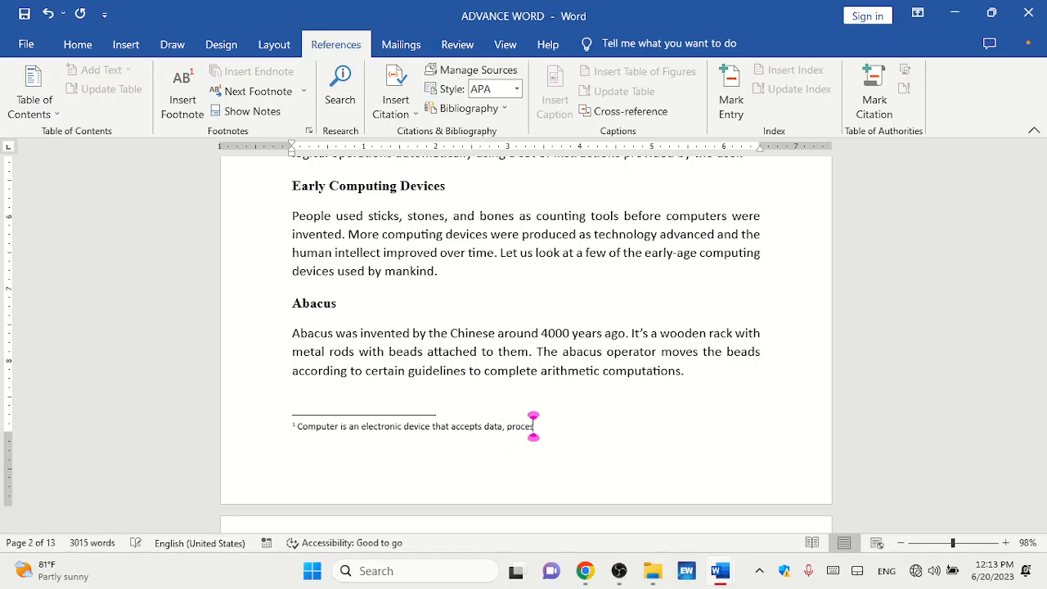
pyautogui.write('ses data')
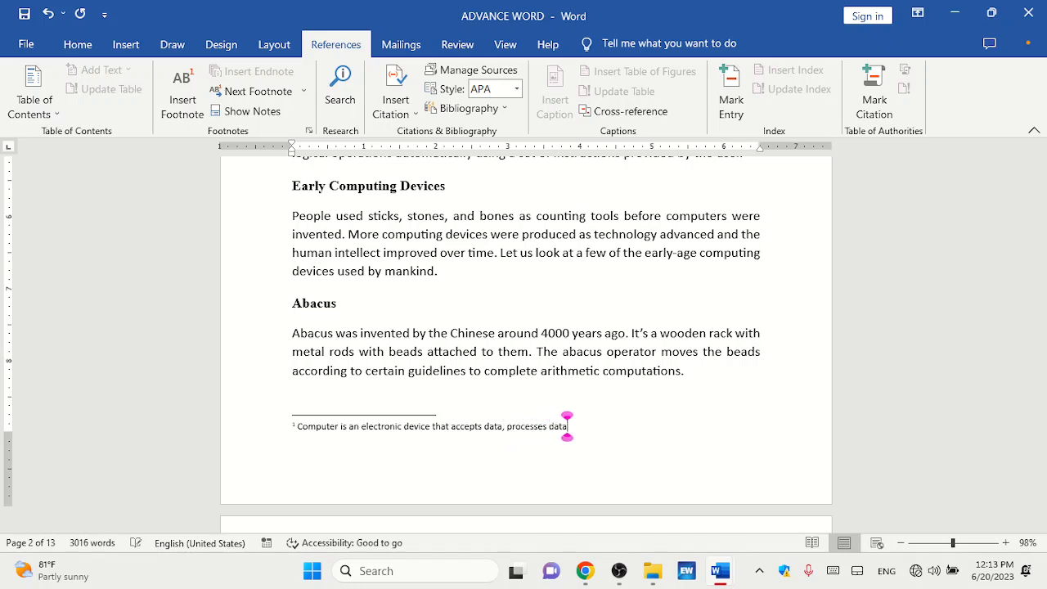
pyautogui.write(', and giv')
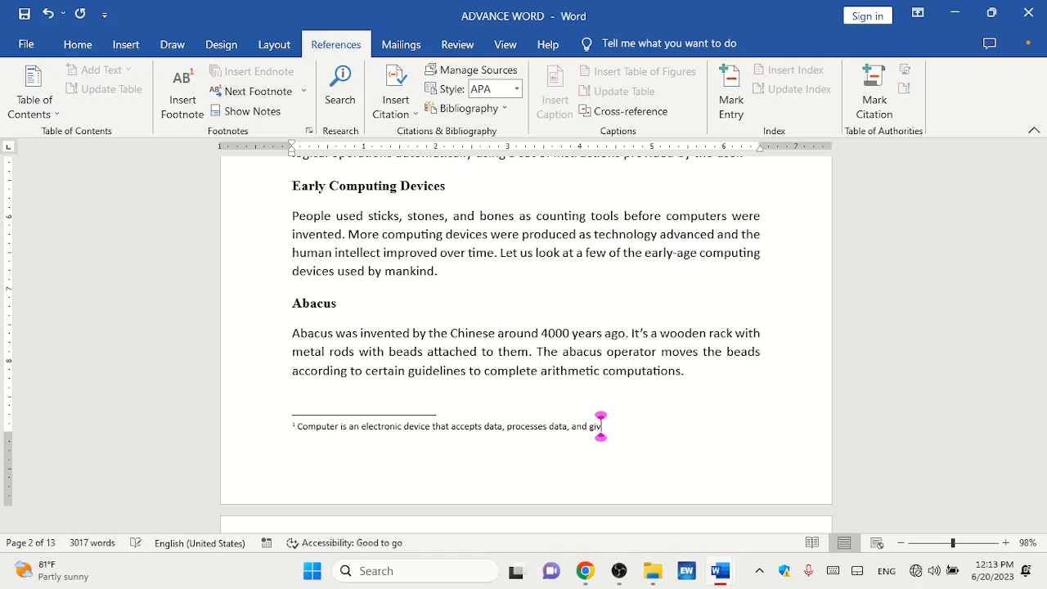
pyautogui.write('es feedback')
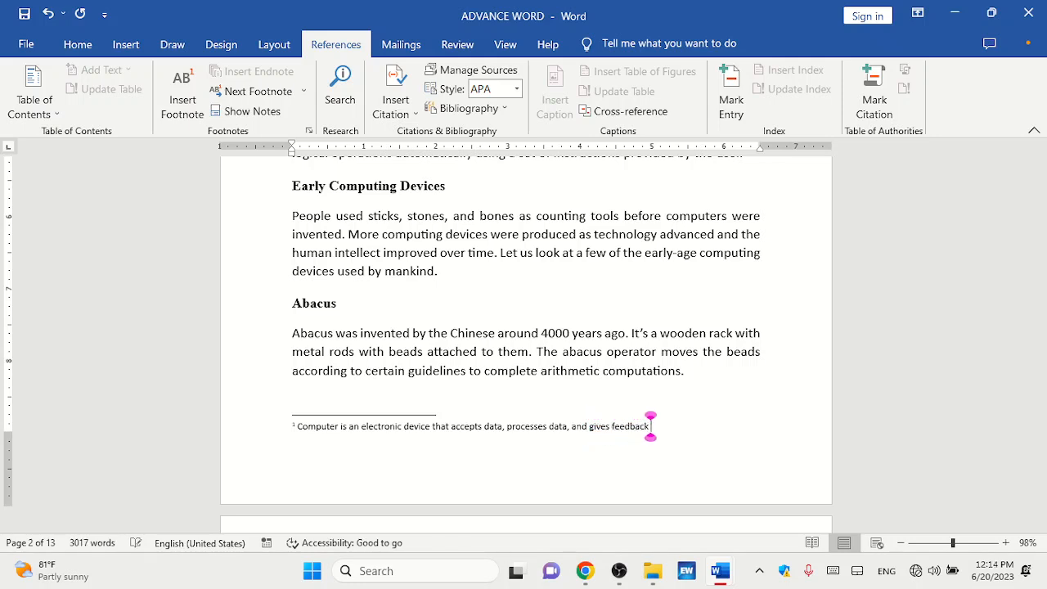
pyautogui.write(' to the computer user')
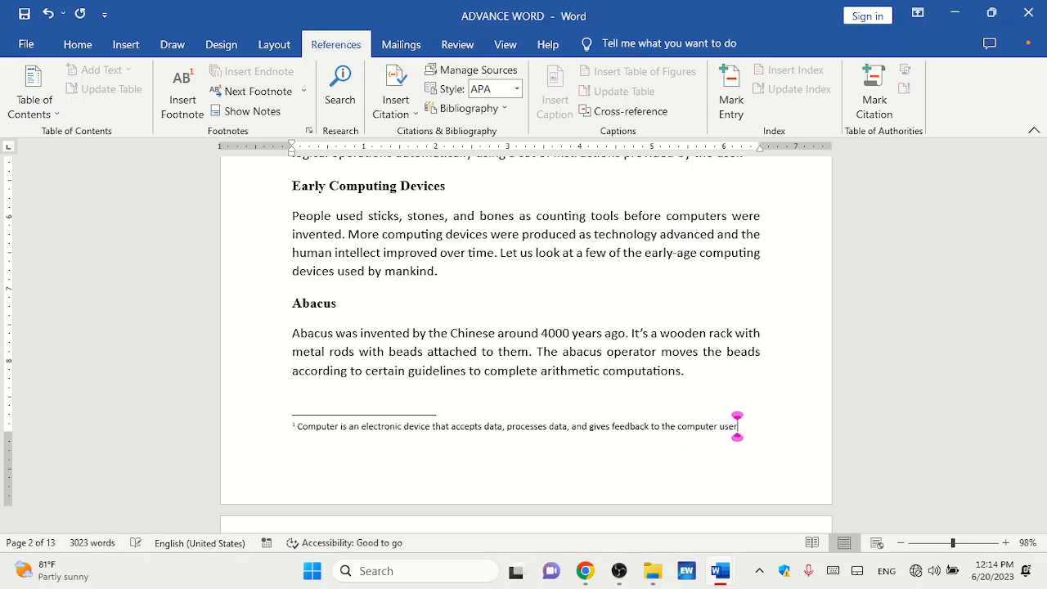
pyautogui.write(' as informati')
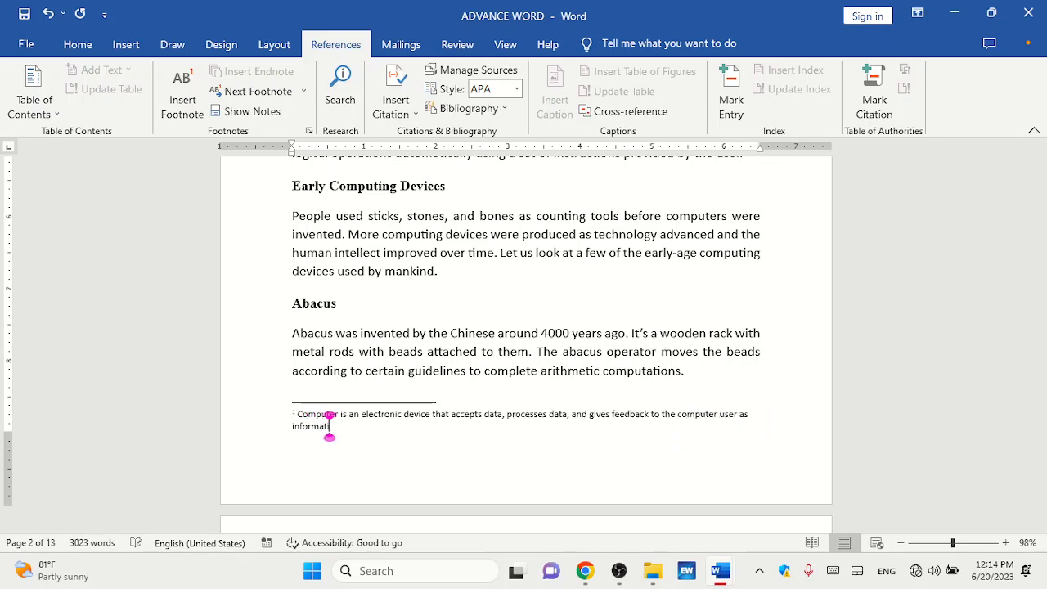
pyautogui.write('on or output')
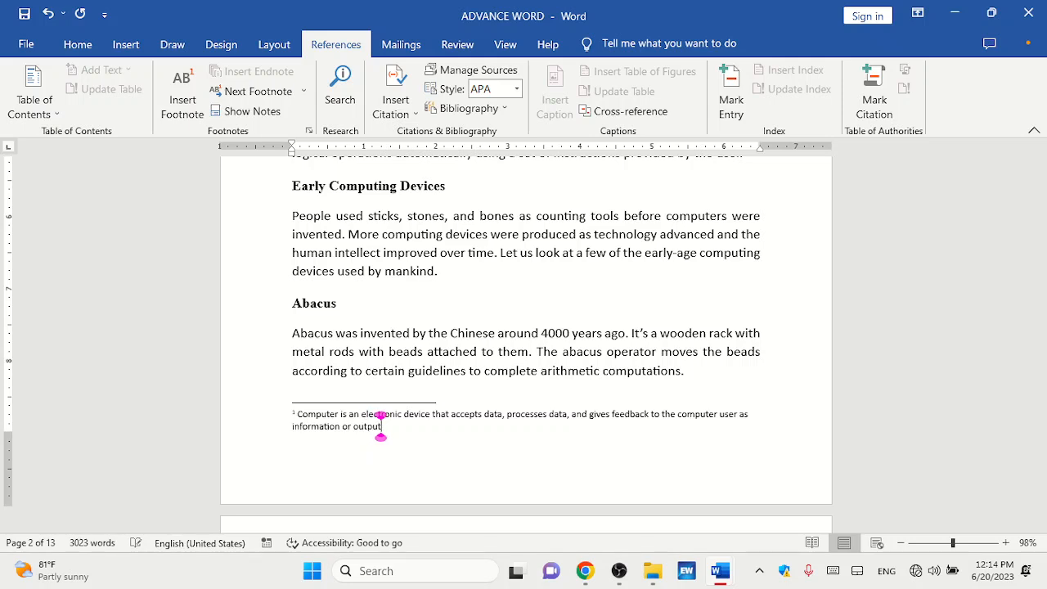
pyautogui.write('.')
# Insert a footnote at the end of the Abacus heading with the text "Counting device developed by the Chinese".
pyautogui.click(340, 305)
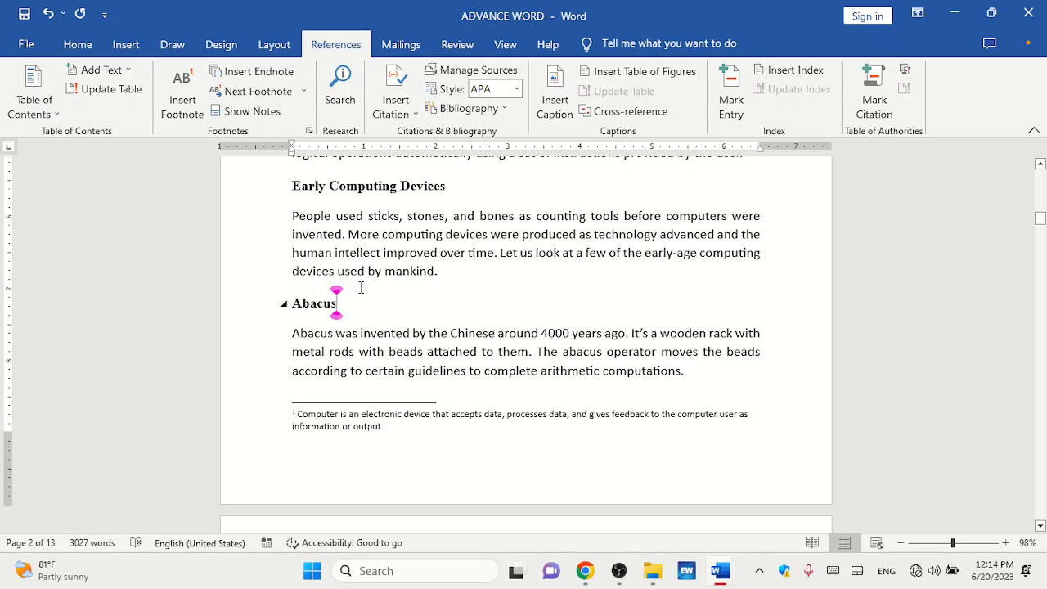
pyautogui.click(195, 103)
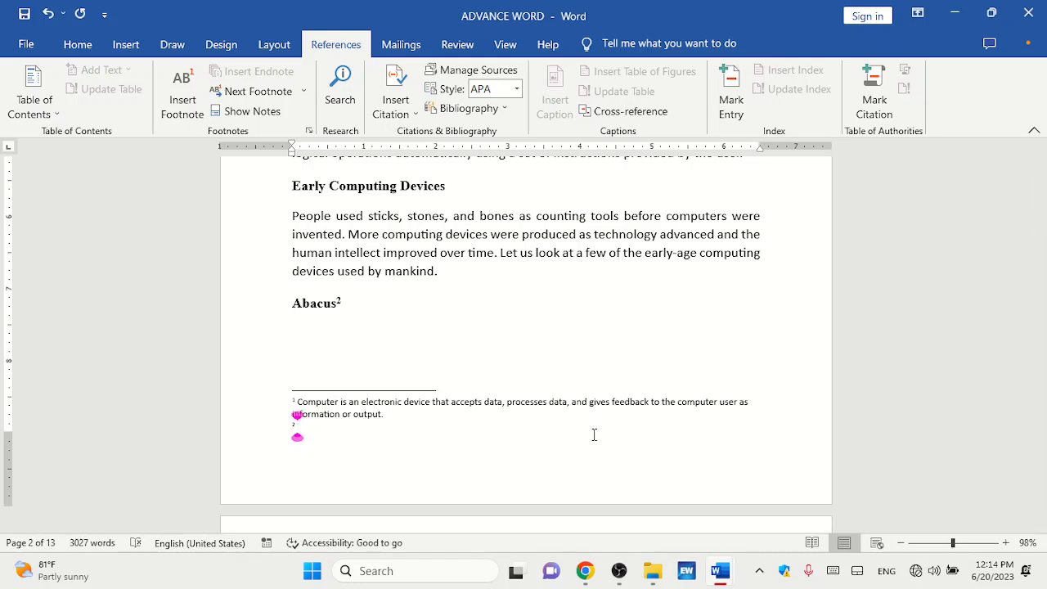
pyautogui.write('Counting device')
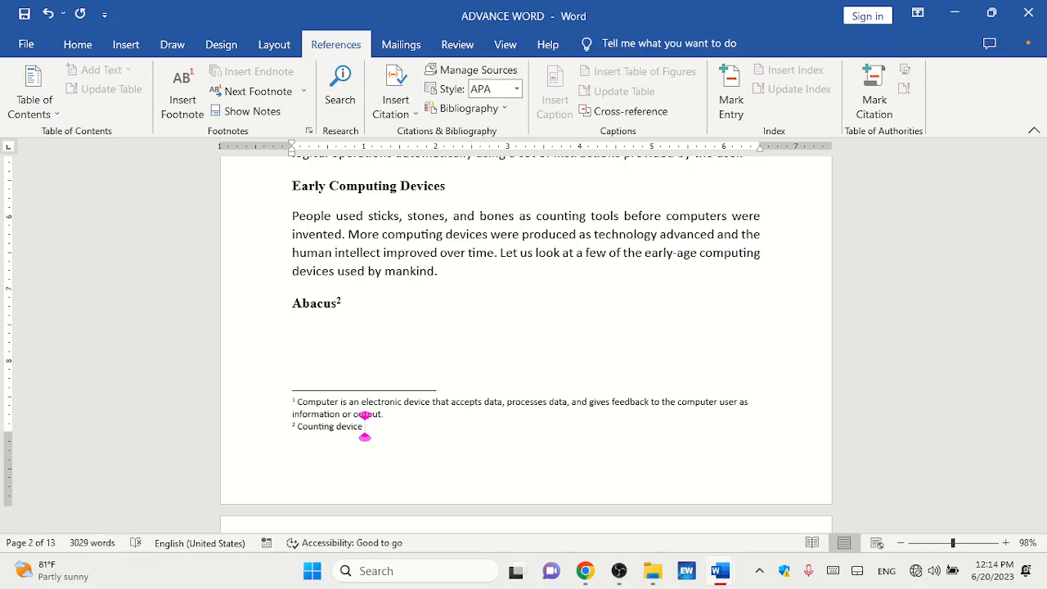
pyautogui.write(' developed')
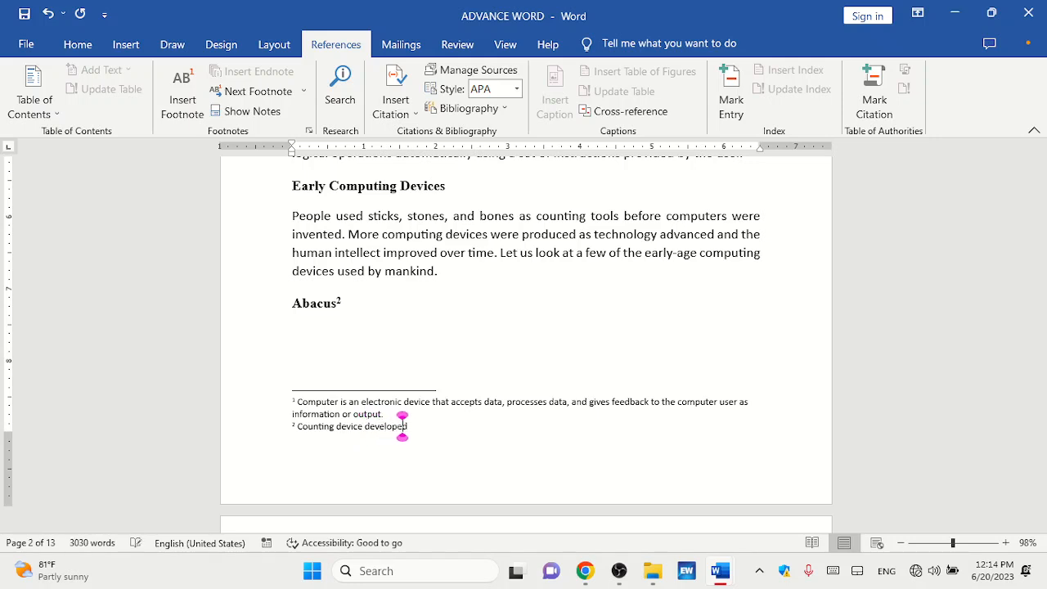
pyautogui.write(' by the Ch')
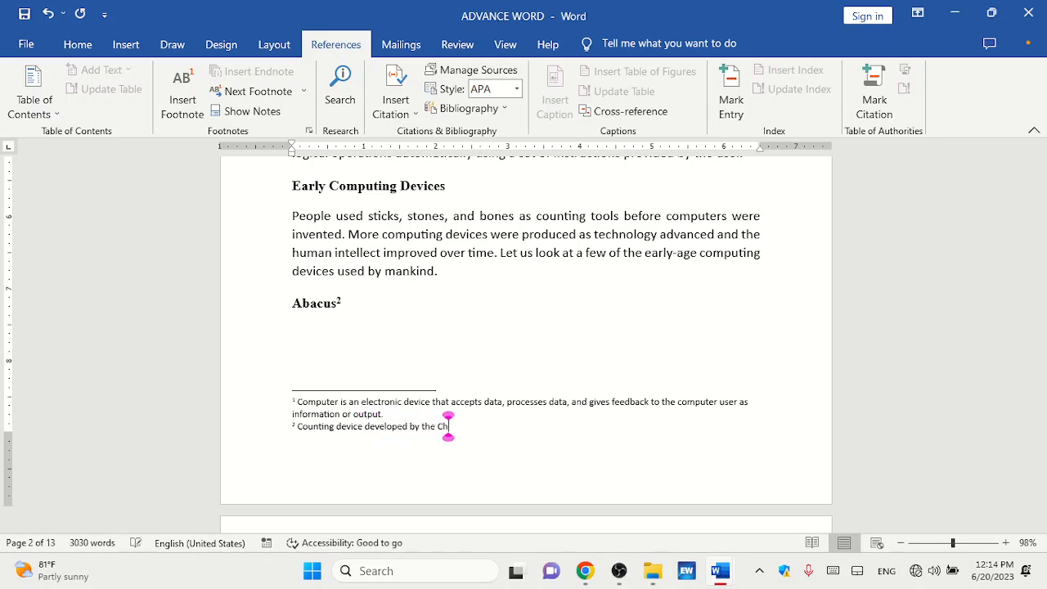
pyautogui.write('inese')
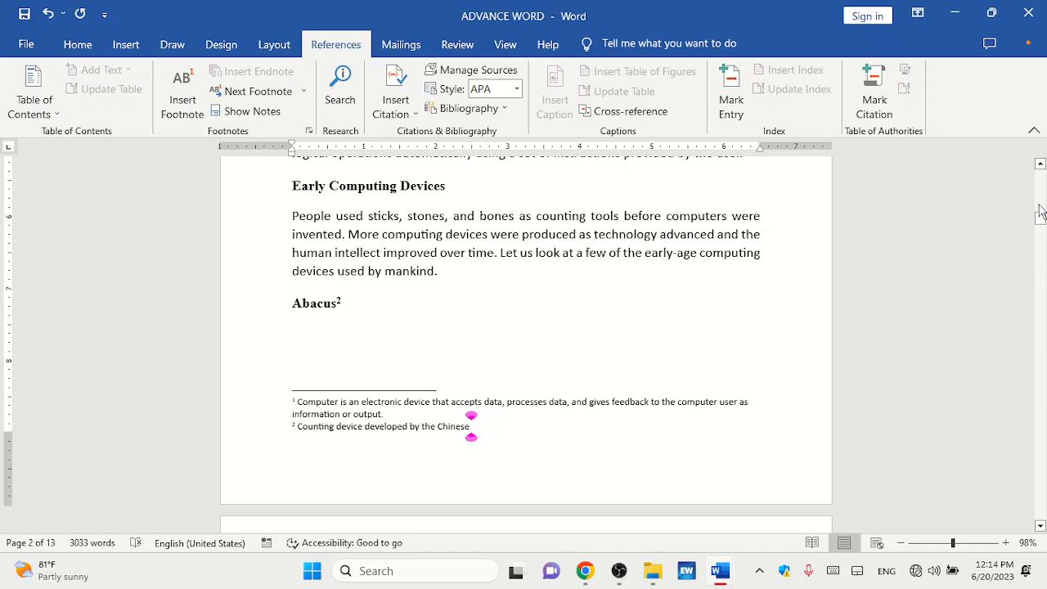
# Check the footnote reference marks on page 2 from Abacus back to History of Computers and place the cursor in that heading.
pyautogui.click(1040, 164)
pyautogui.click(1040, 164)
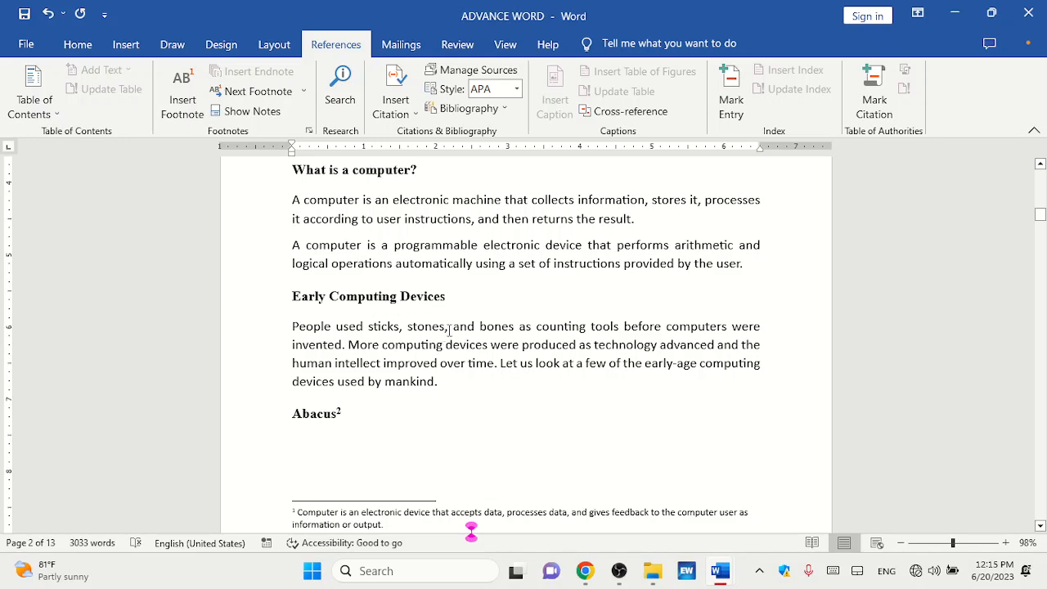
pyautogui.click(1040, 164)
pyautogui.moveTo(1041, 164); pyautogui.dragTo(1041, 166)
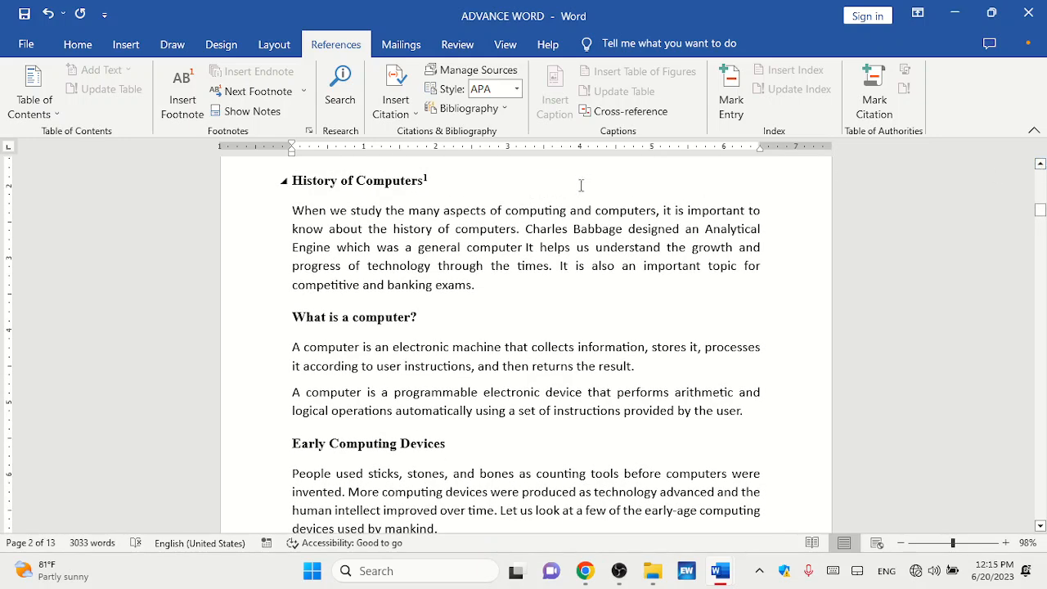
pyautogui.click(337, 181)
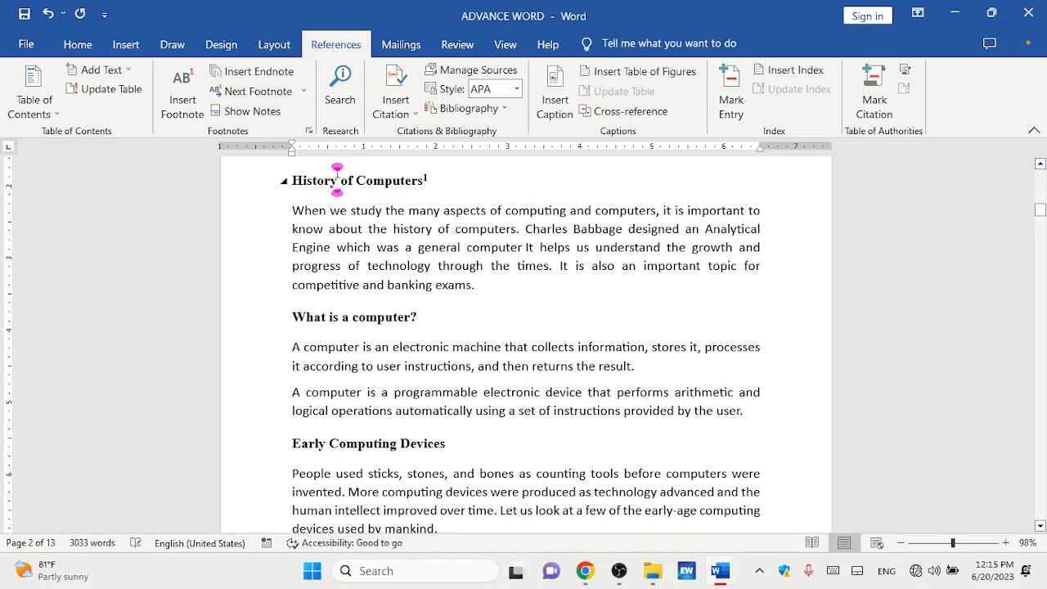
# Insert a footnote after the word History in the History of Computers heading with the text "This is a record of past events." and check its mark.
pyautogui.click(180, 108)
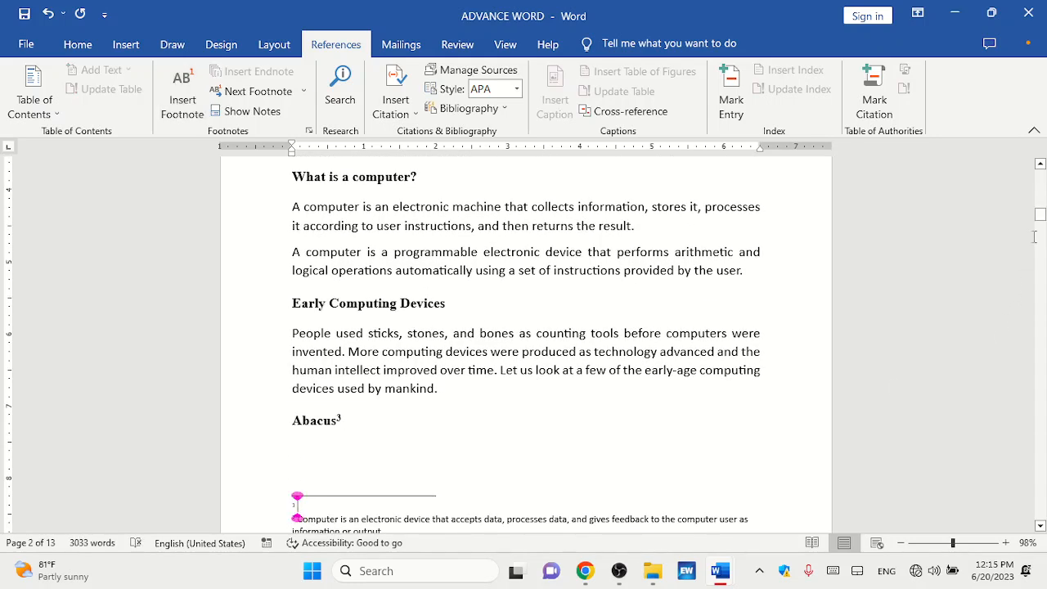
pyautogui.click(1040, 163)
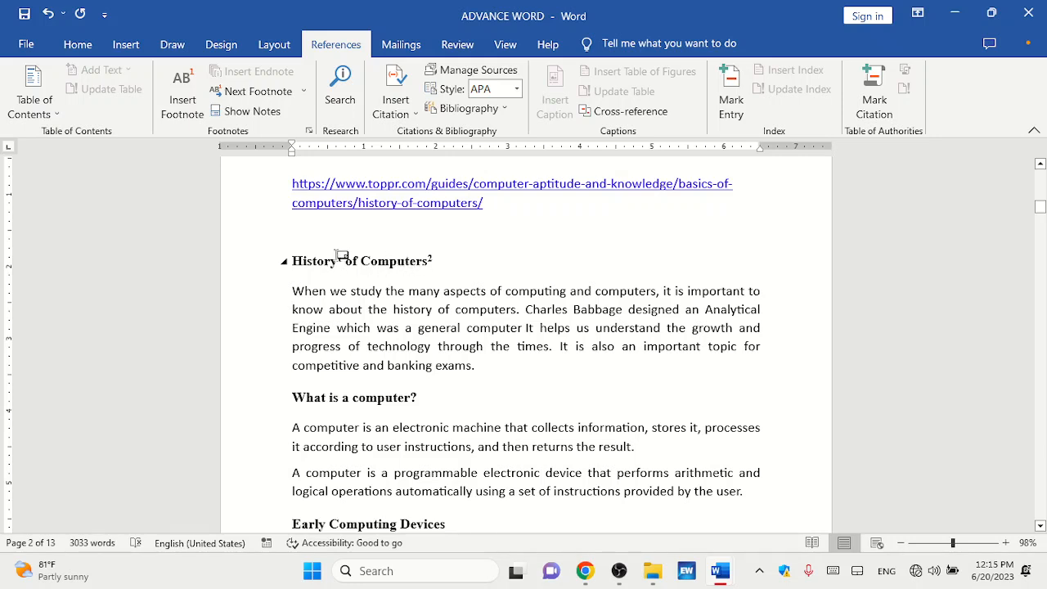
pyautogui.moveTo(338, 276); pyautogui.dragTo(323, 255)
pyautogui.moveTo(1043, 215); pyautogui.dragTo(1043, 221)
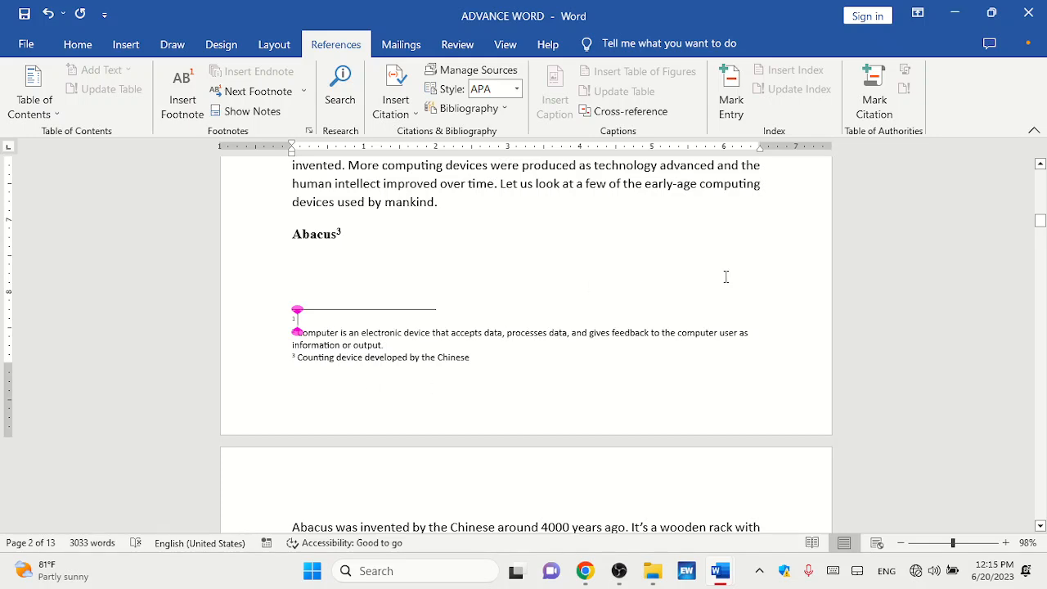
pyautogui.write('Th')
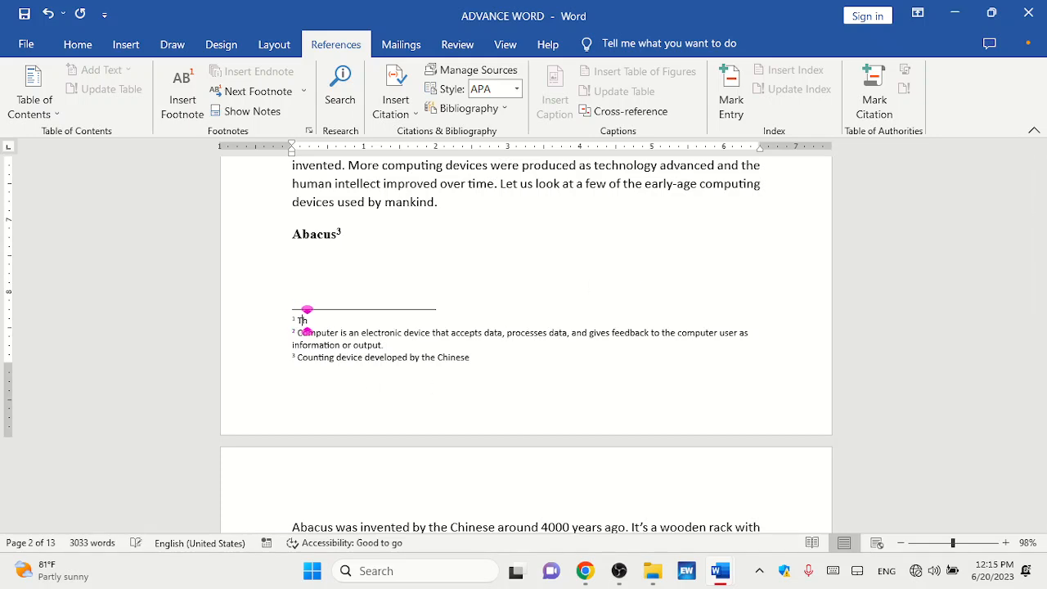
pyautogui.write('is is a reco')
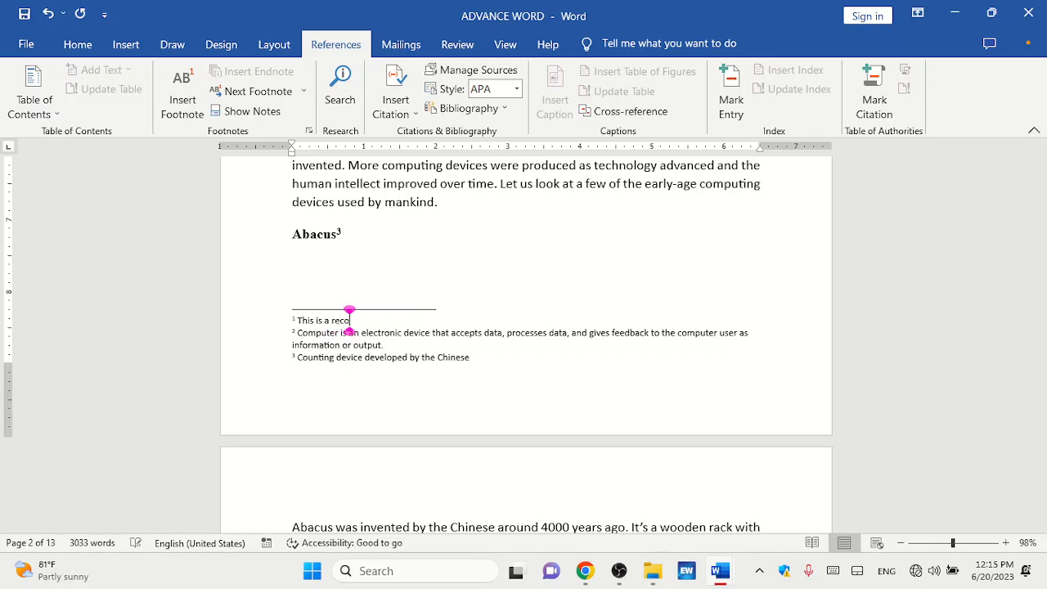
pyautogui.write('rd of past e')
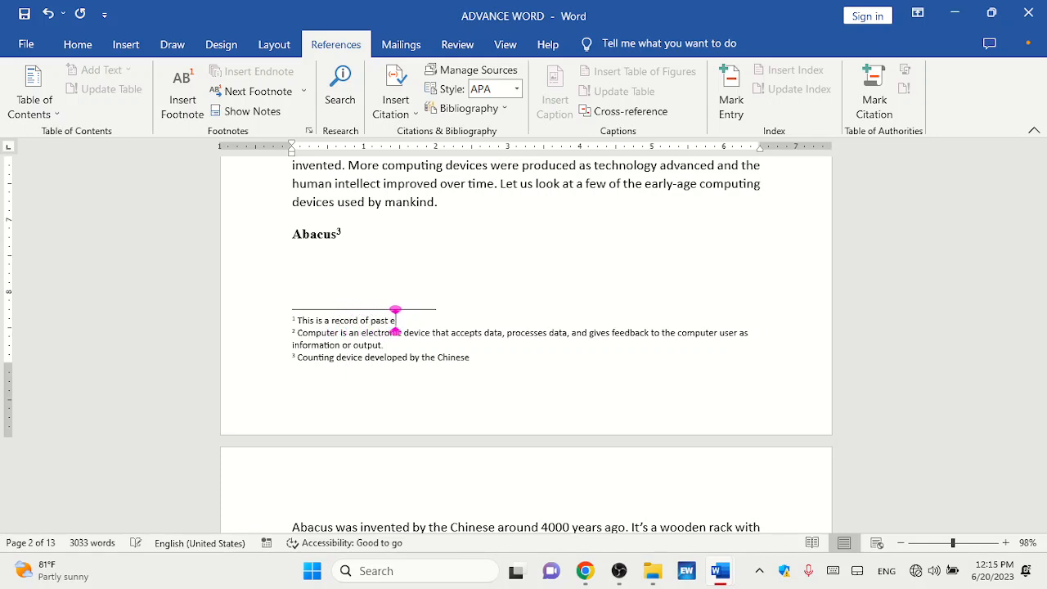
pyautogui.write('vents.')
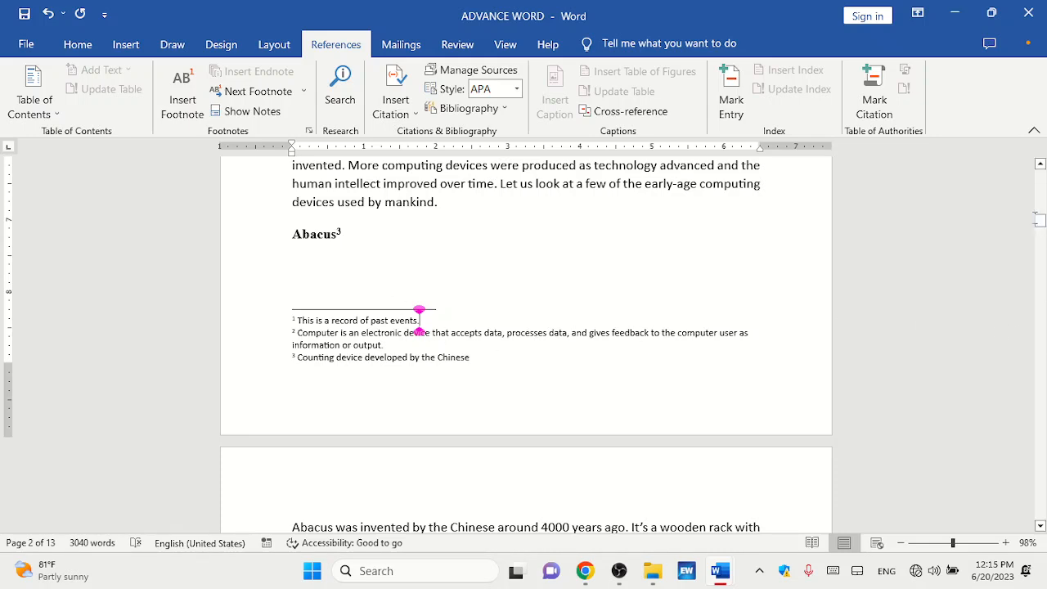
pyautogui.moveTo(1040, 219); pyautogui.dragTo(1042, 205)
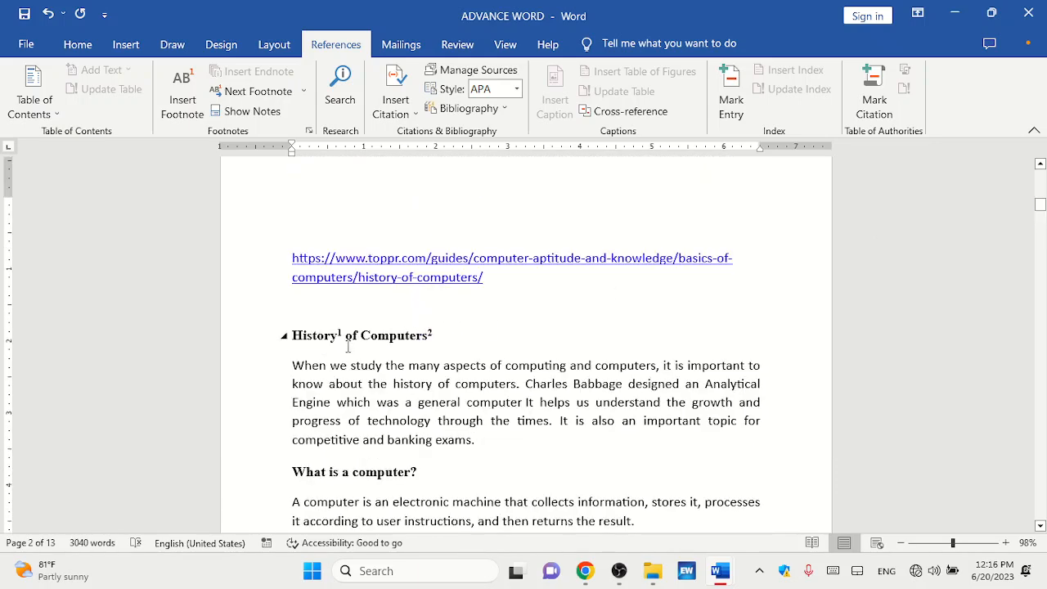
pyautogui.moveTo(339, 336)
pyautogui.moveTo(1041, 206); pyautogui.dragTo(1041, 218)
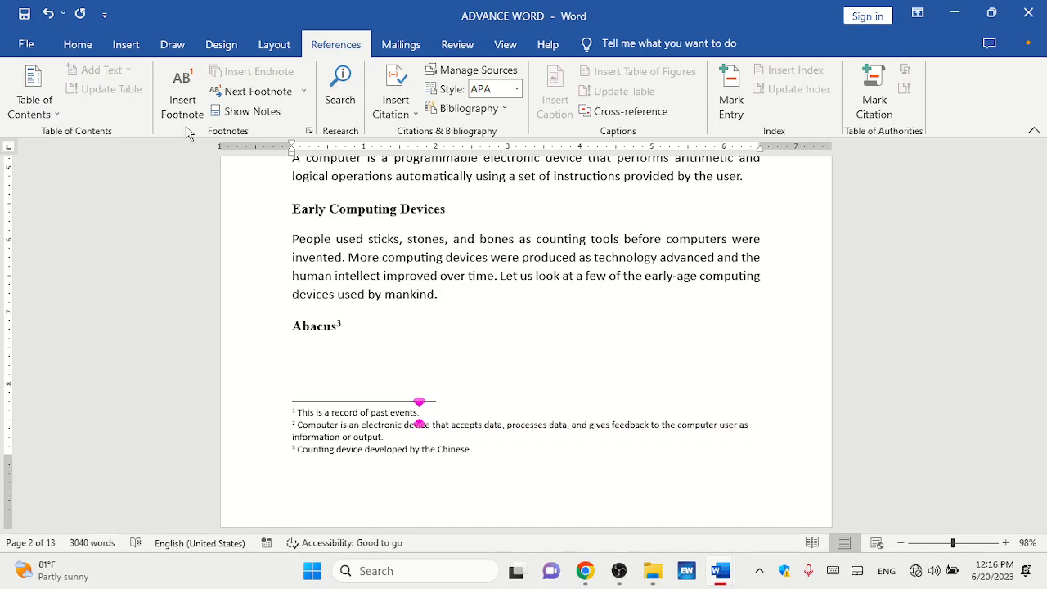
pyautogui.click(348, 326)
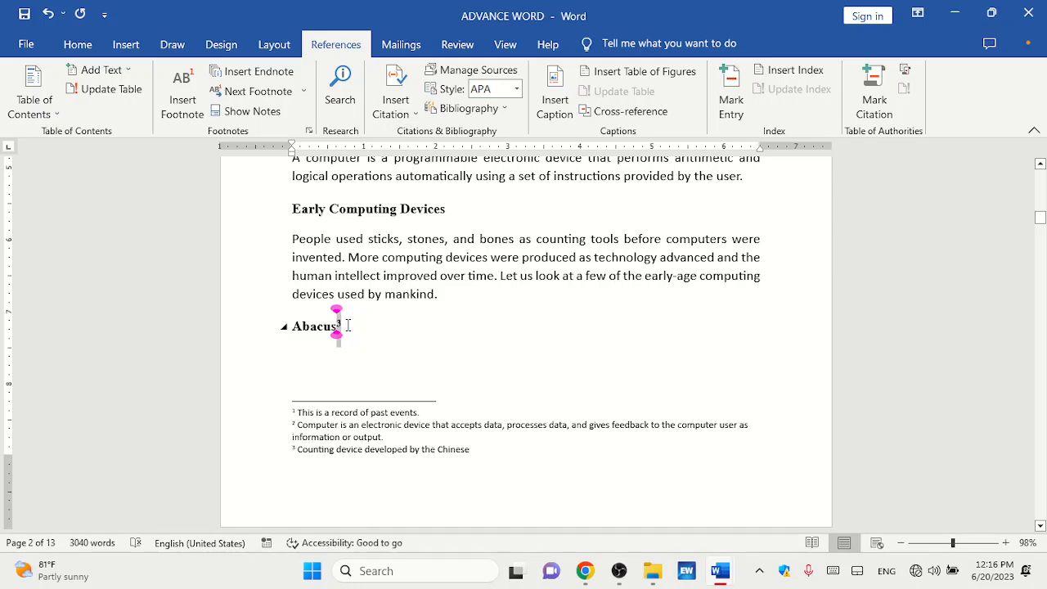
pyautogui.press('BackSpace')
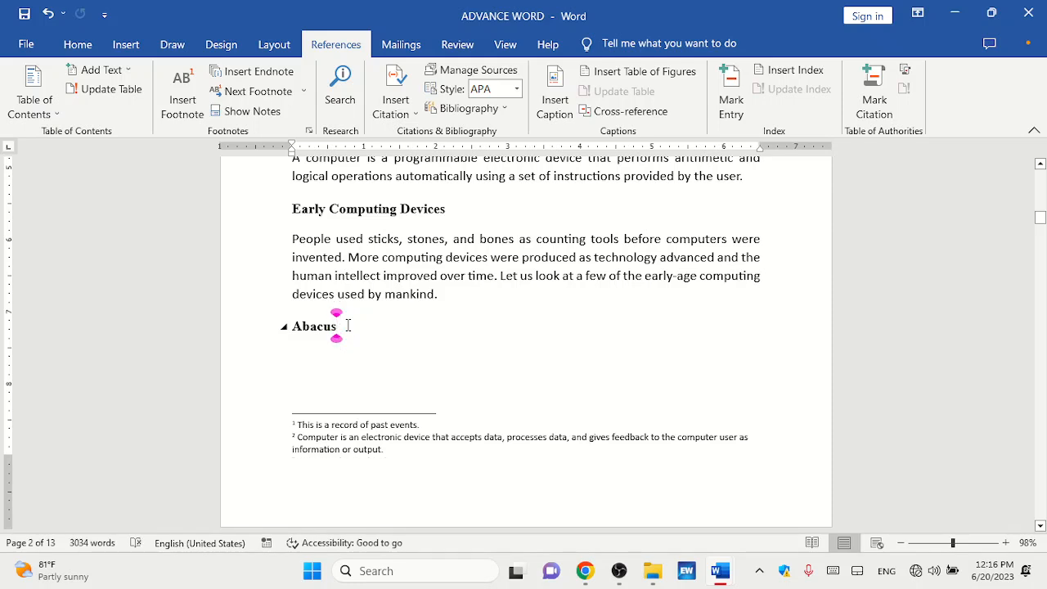
pyautogui.hotkey('ctrl', 'z')
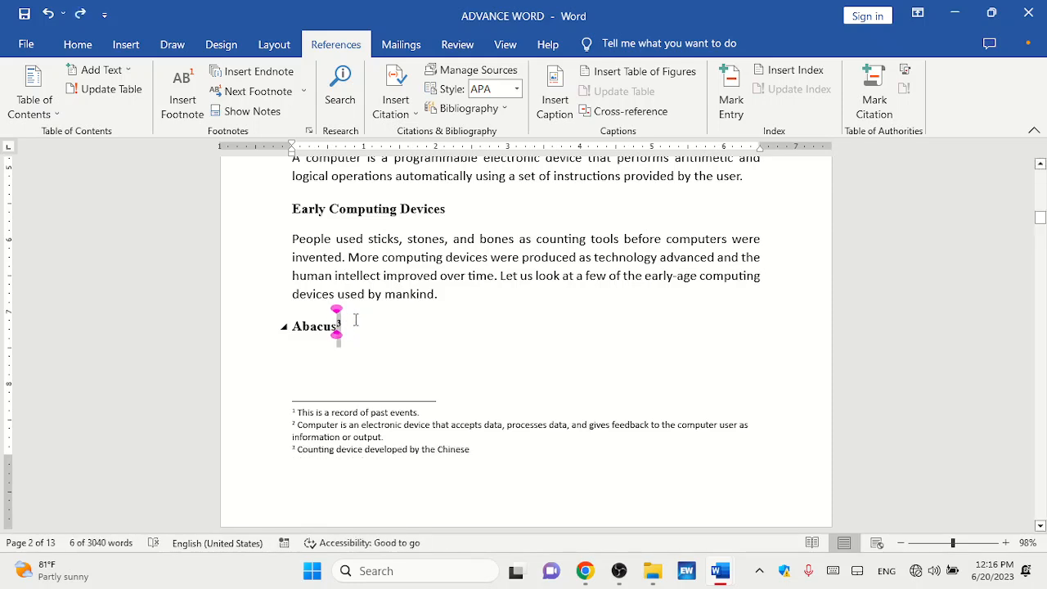
# Remove the Abacus footnote by deleting its reference mark from the heading.
pyautogui.click(356, 320)
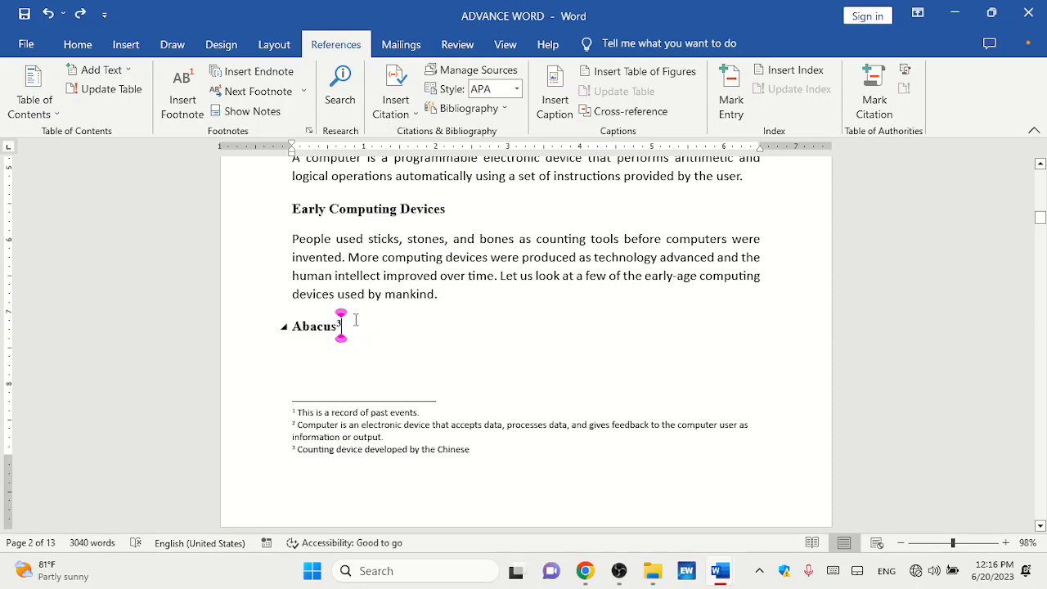
pyautogui.press('BackSpace')
pyautogui.press('BackSpace')
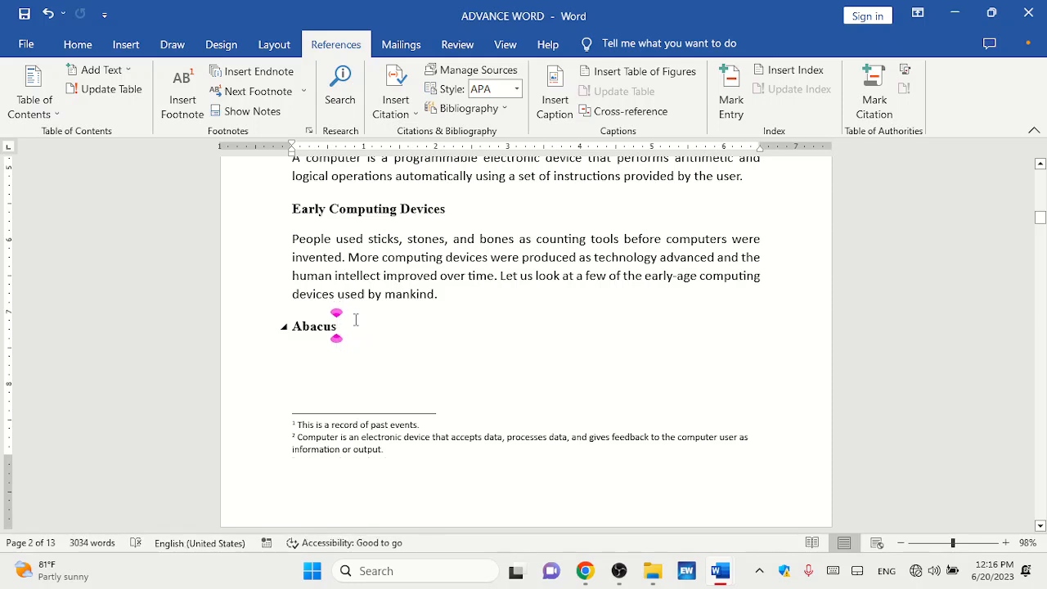
pyautogui.click(381, 450)
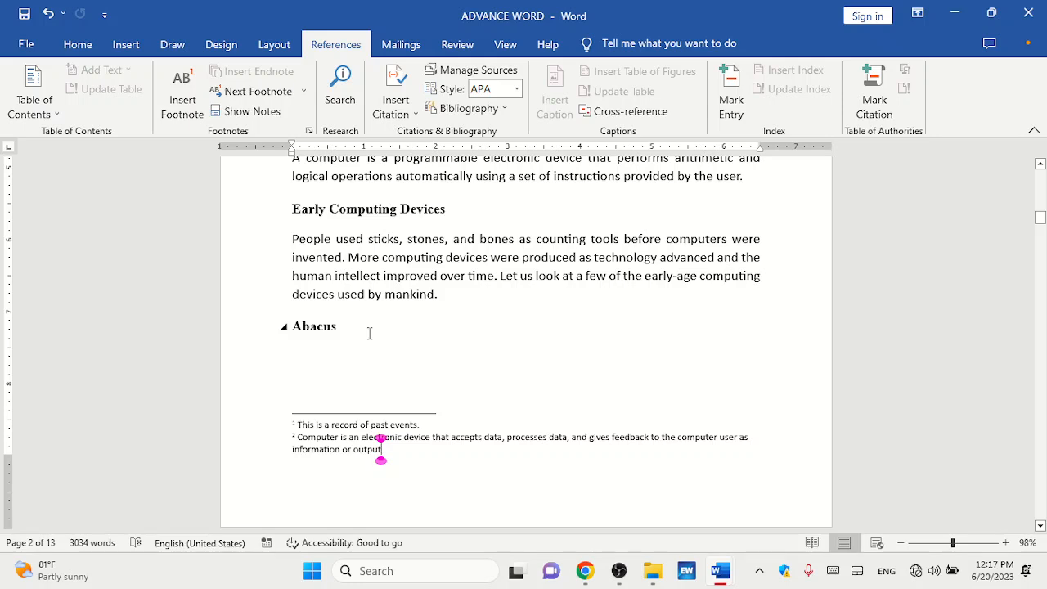
# Insert a footnote at the end of the Early Computing Devices heading with the text "Electronic gadgets".
pyautogui.click(453, 209)
pyautogui.click(182, 94)
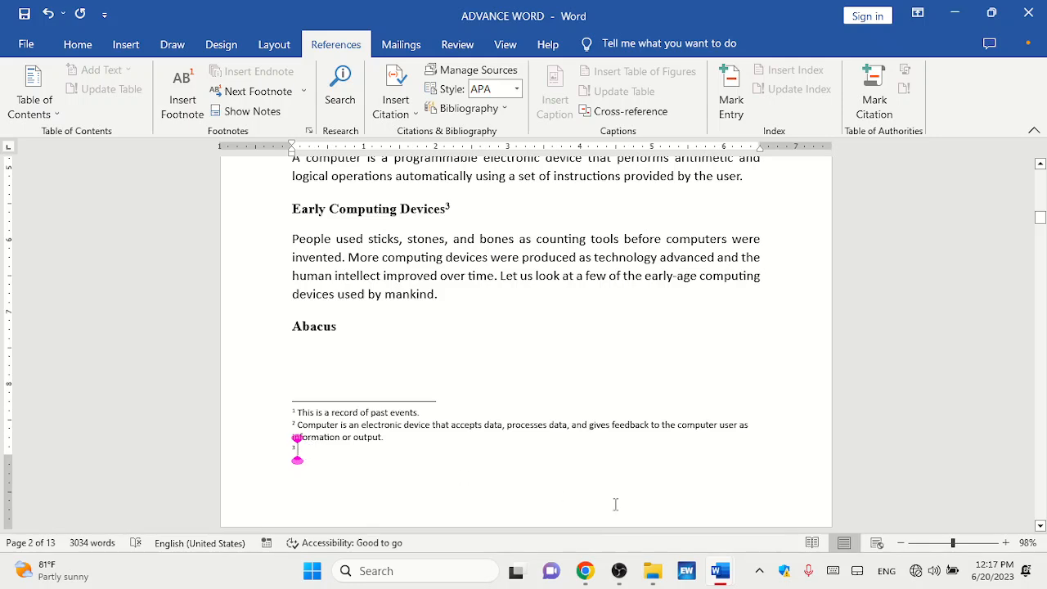
pyautogui.write('Ea')
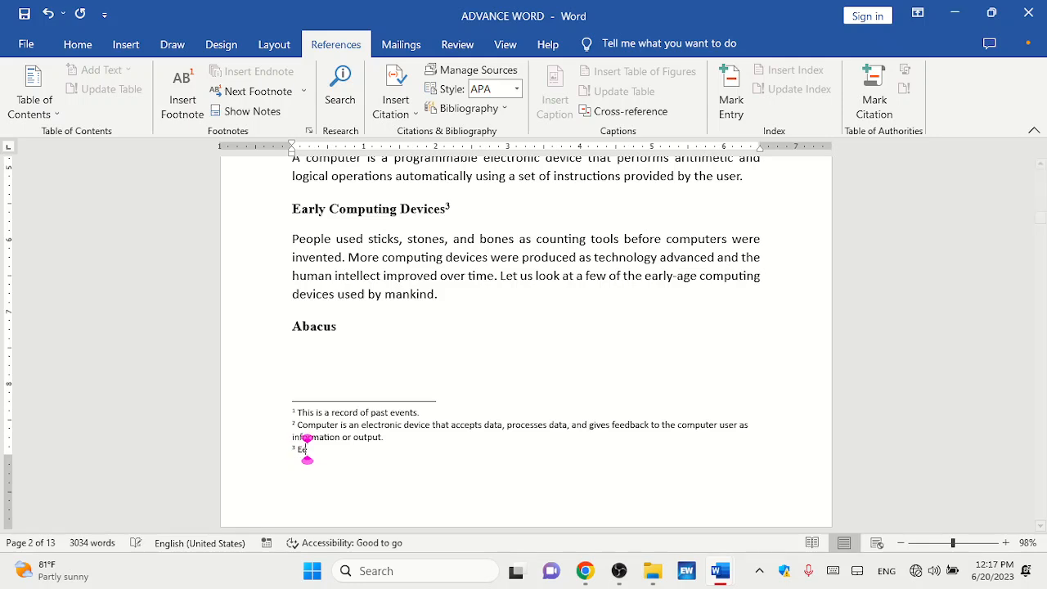
pyautogui.press('BackSpace')
pyautogui.write('lectronic gad')
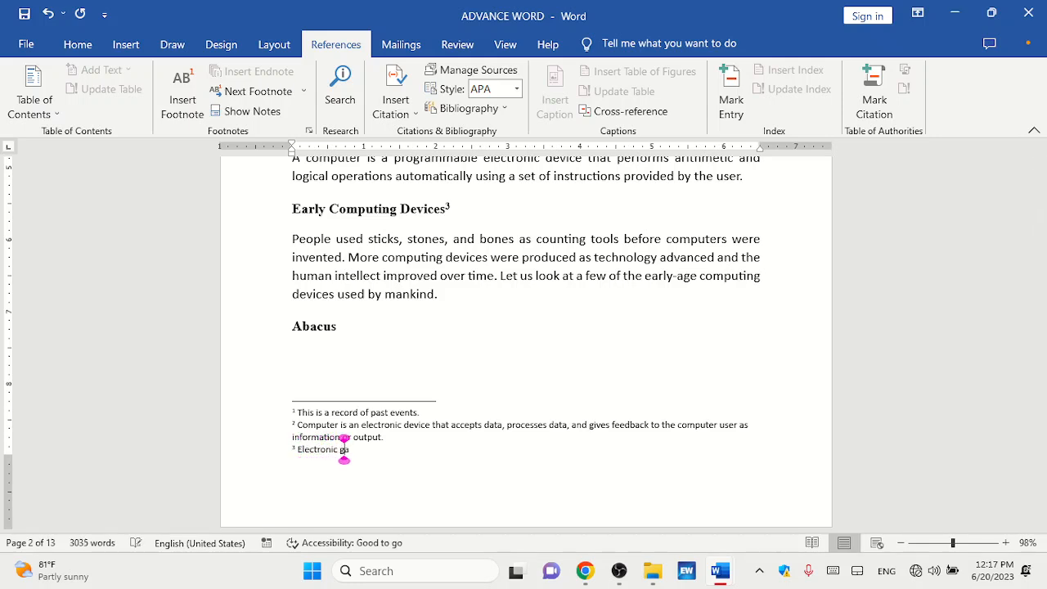
pyautogui.write('gets')
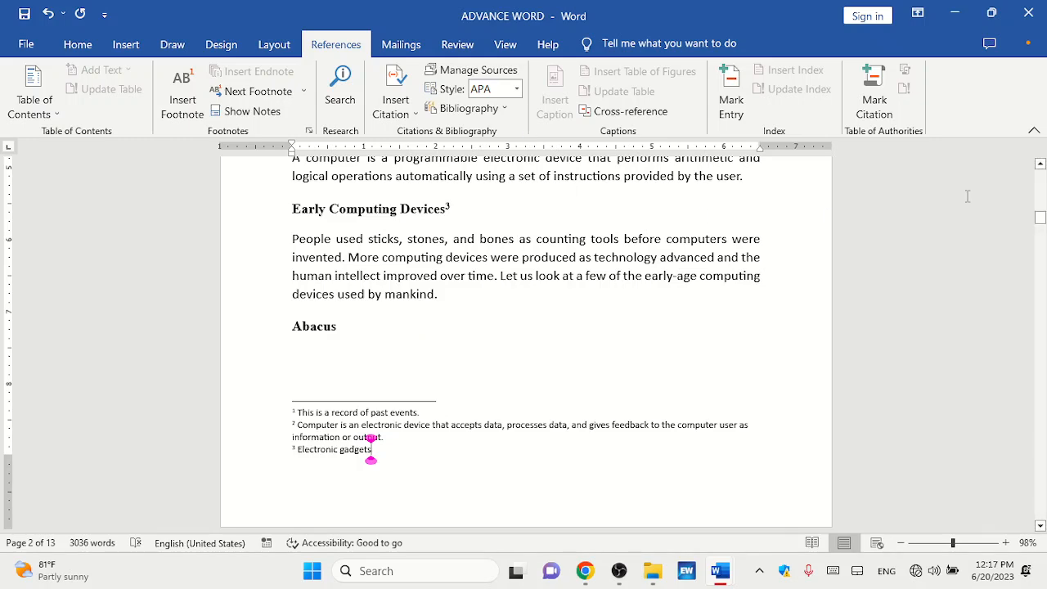
# Insert an endnote after the word "machine" in the first sentence under What is a computer? and check its reference mark.
pyautogui.moveTo(1039, 221)
pyautogui.mouseDown()
pyautogui.moveTo(1040, 198)
pyautogui.moveTo(1043, 213)
pyautogui.mouseUp()
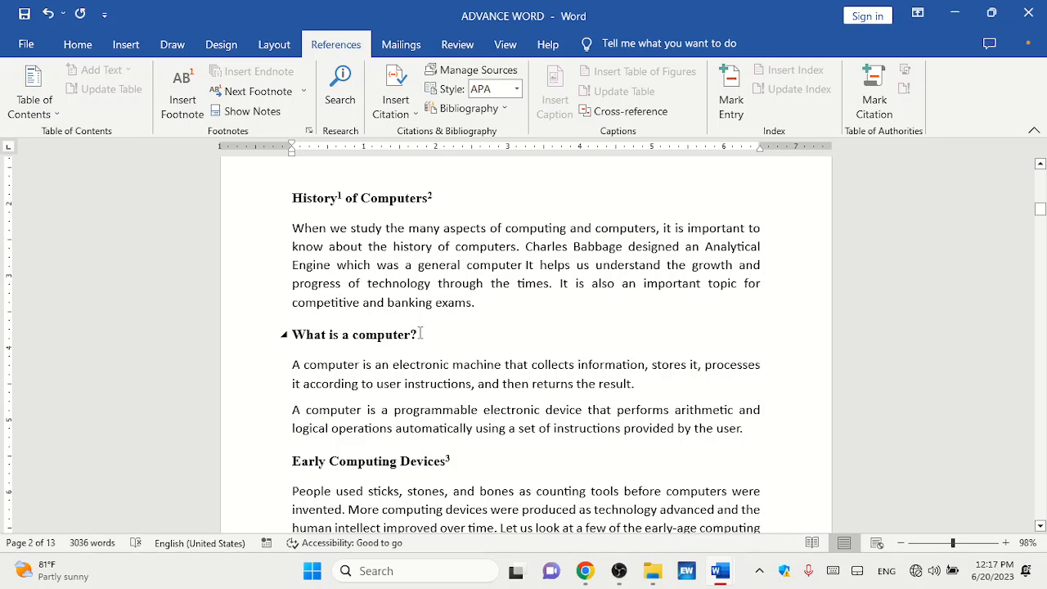
pyautogui.click(409, 335)
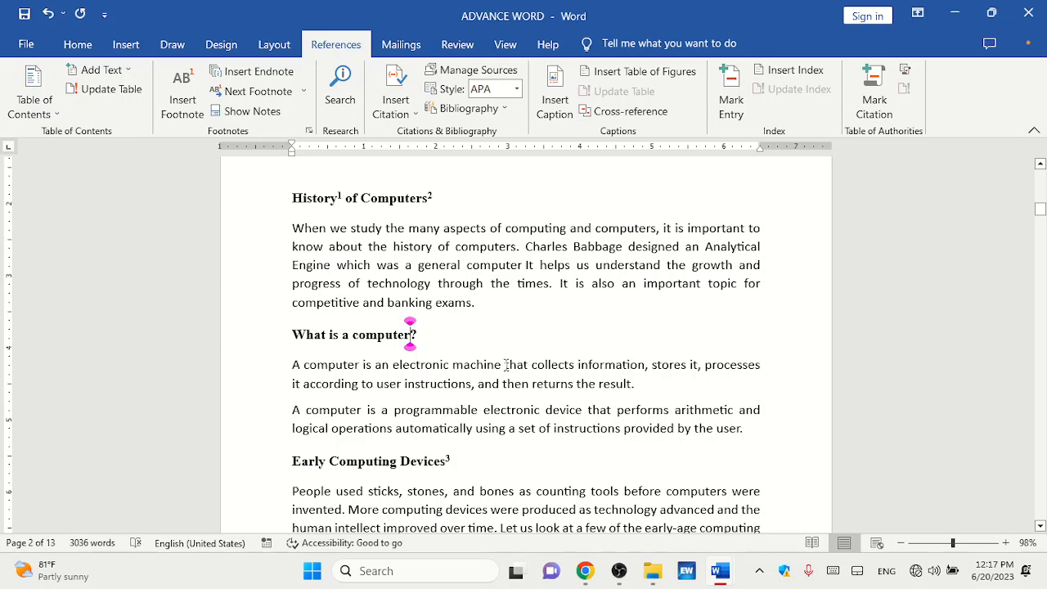
pyautogui.click(505, 365)
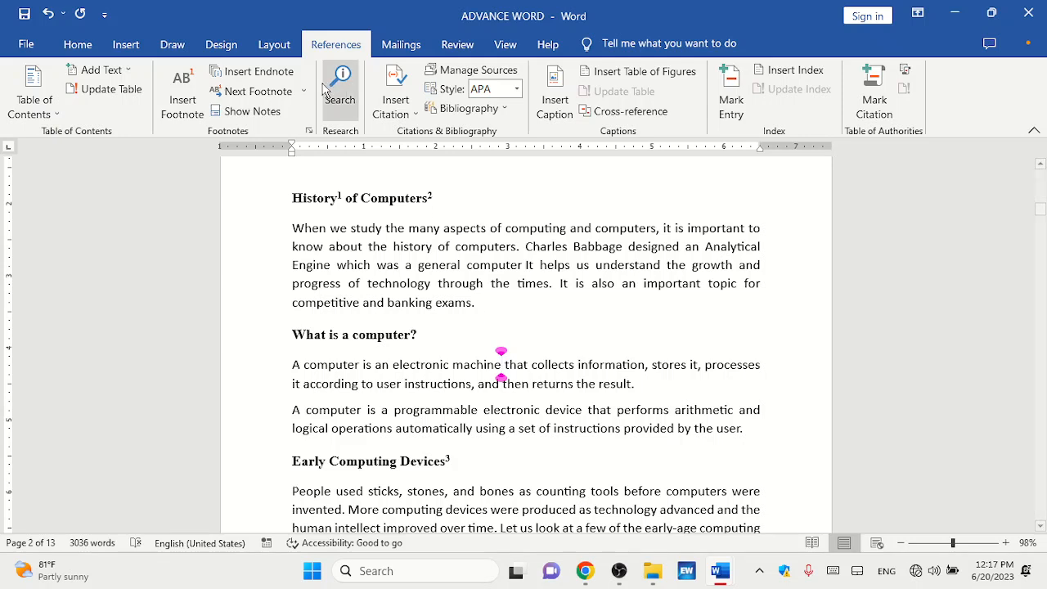
pyautogui.click(252, 72)
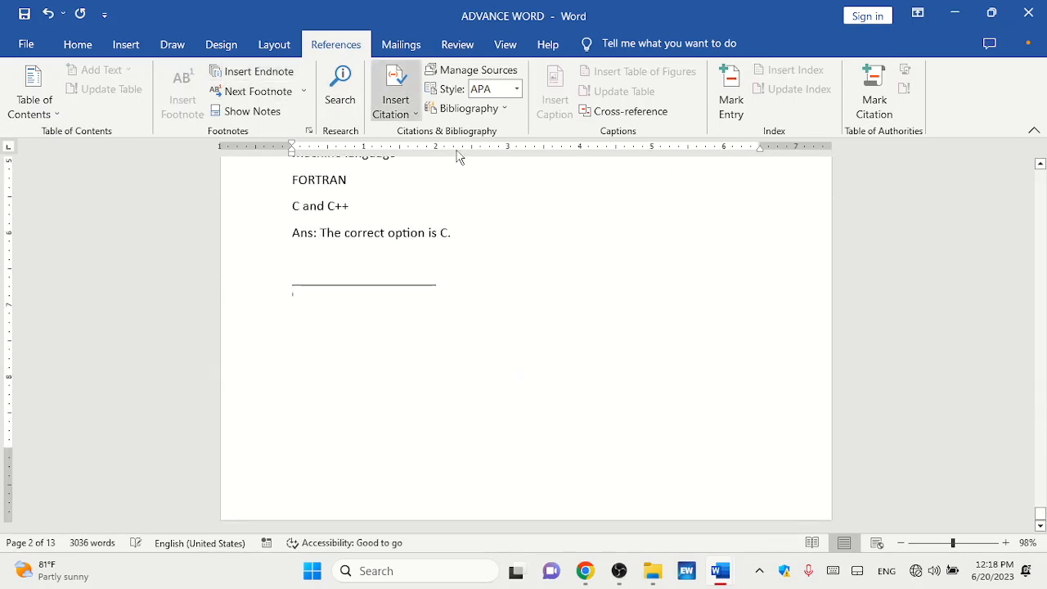
pyautogui.click(1040, 513)
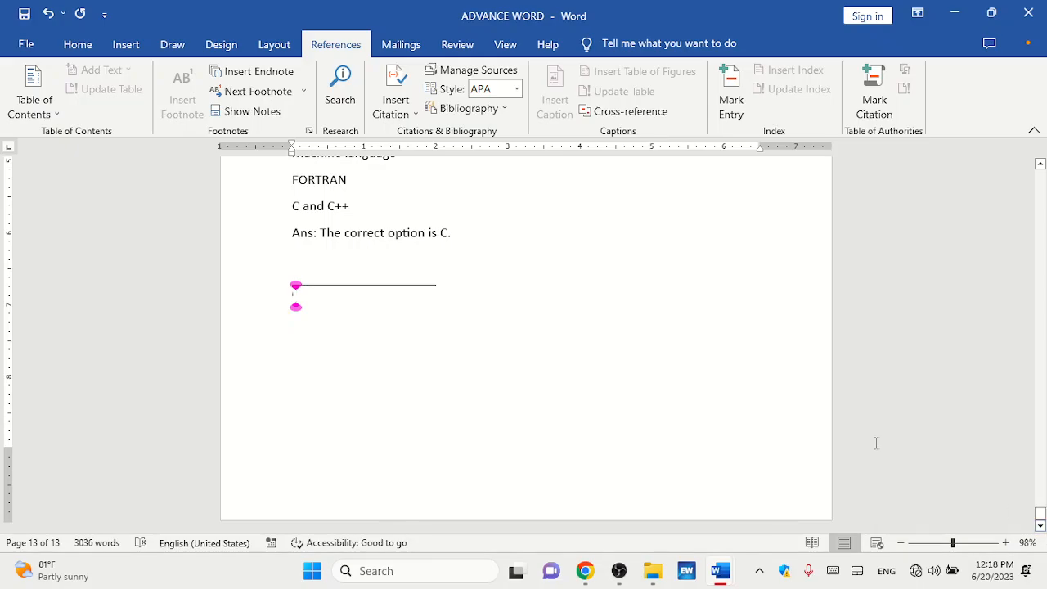
pyautogui.moveTo(1043, 507); pyautogui.dragTo(1041, 211)
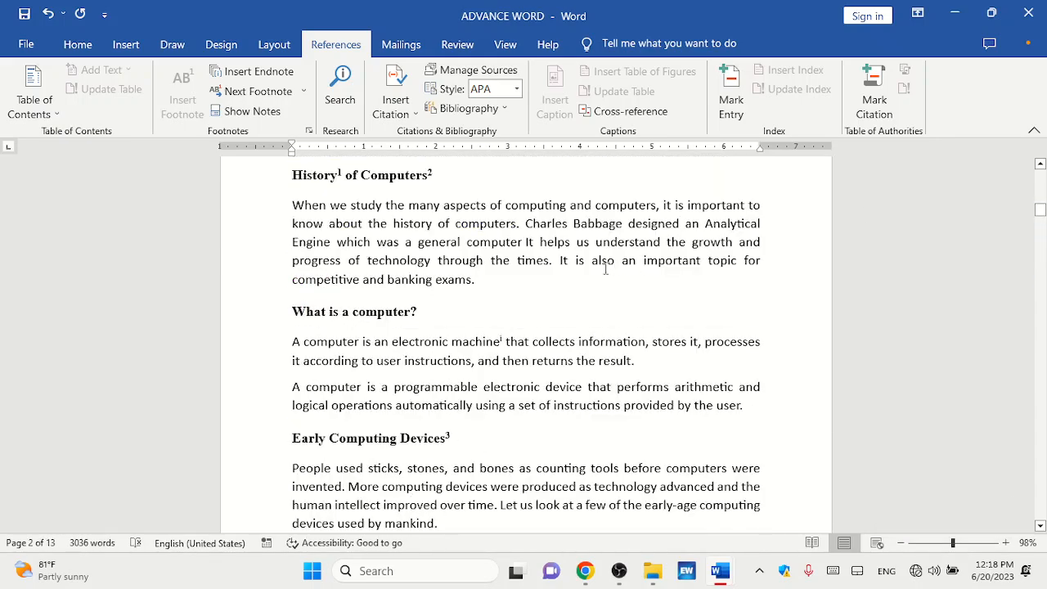
pyautogui.click(475, 342)
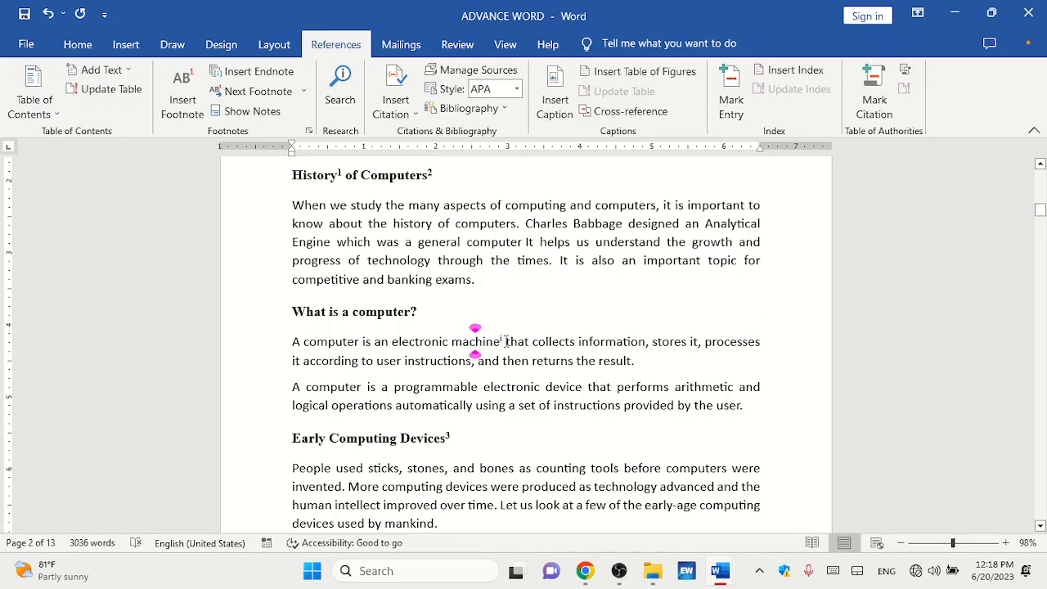
# Fill the endnote on the last page with the placeholder text "Ask'aadlf dfa fakdfkjad;fadf aldf'fka;flka;f afdfmalgfafka'kff".
pyautogui.moveTo(1044, 211); pyautogui.dragTo(1045, 515)
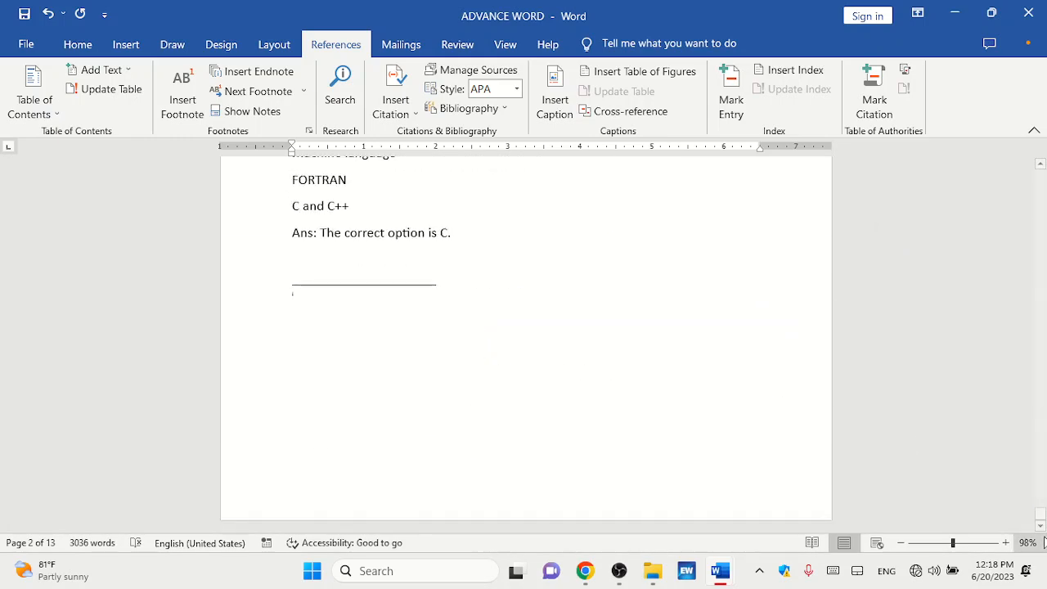
pyautogui.click(303, 297)
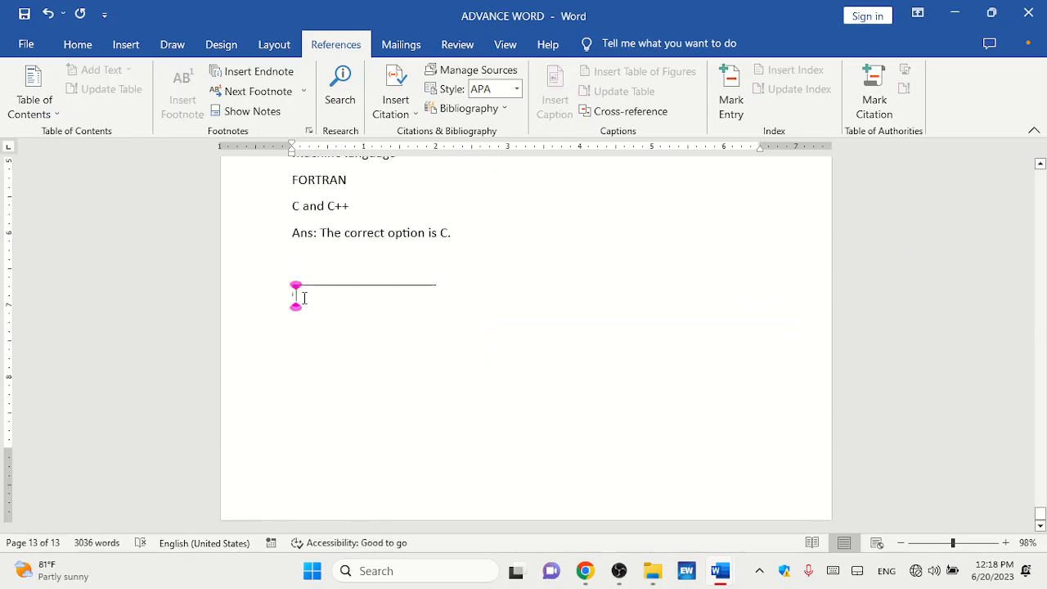
pyautogui.write("Ask'aadlf dfa ")
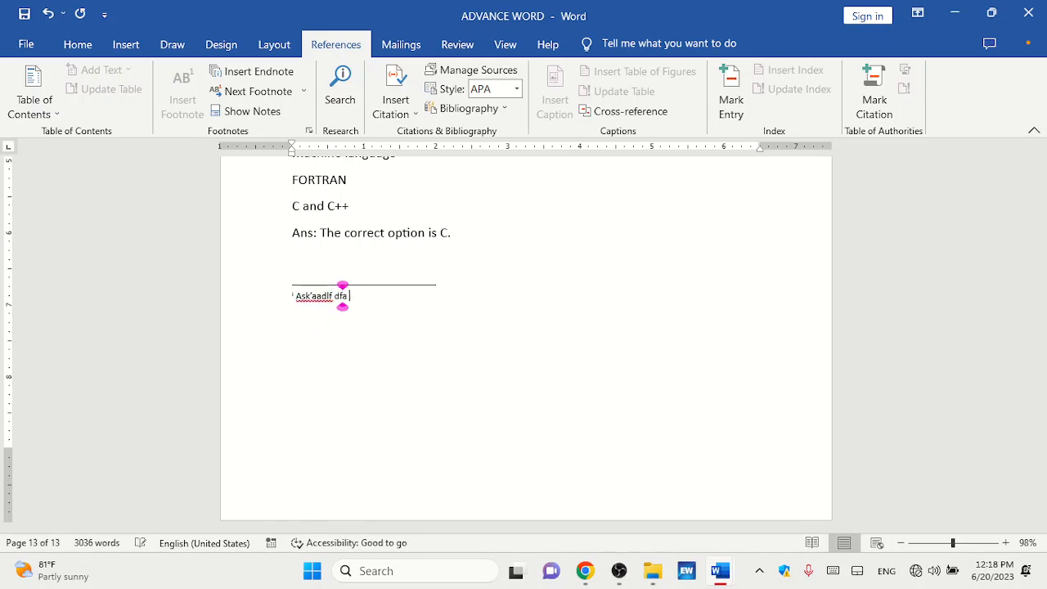
pyautogui.write("fakdfkjad;fadf aldf'fka;flka;f afdfmalgfafka'kff")
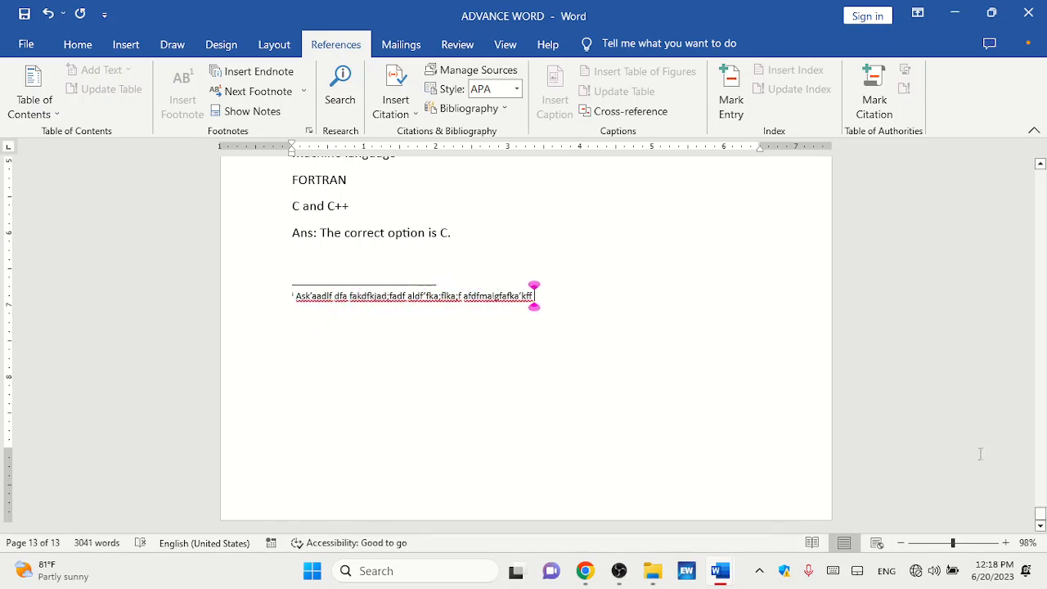
# Insert an endnote at the end of the Napier's Bone heading and fill it with placeholder text beginning "Faklkfdalf;d ffk;akf;ak".
pyautogui.moveTo(1040, 513); pyautogui.dragTo(1042, 228)
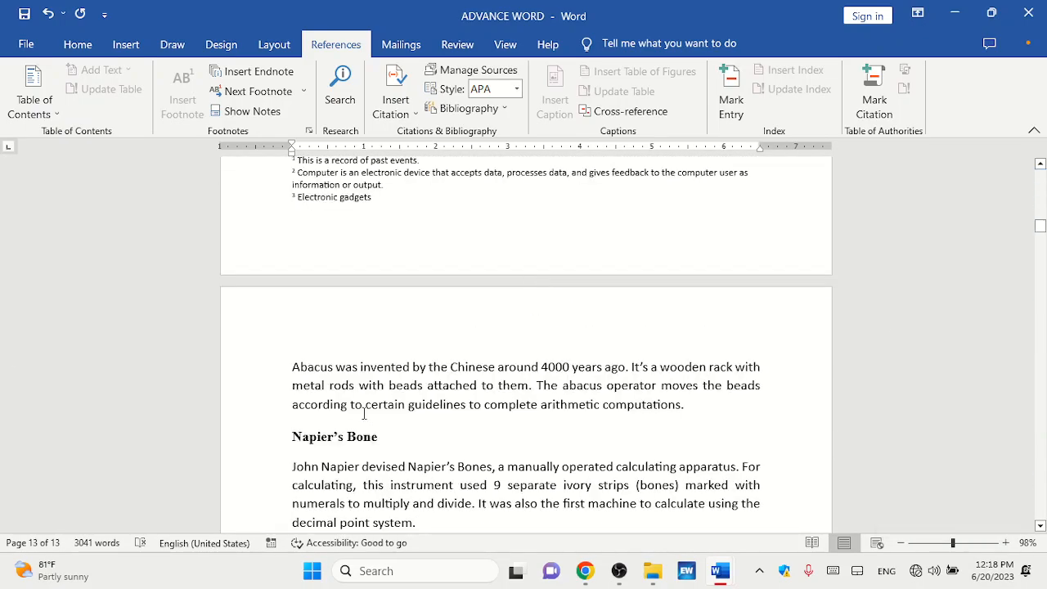
pyautogui.click(390, 442)
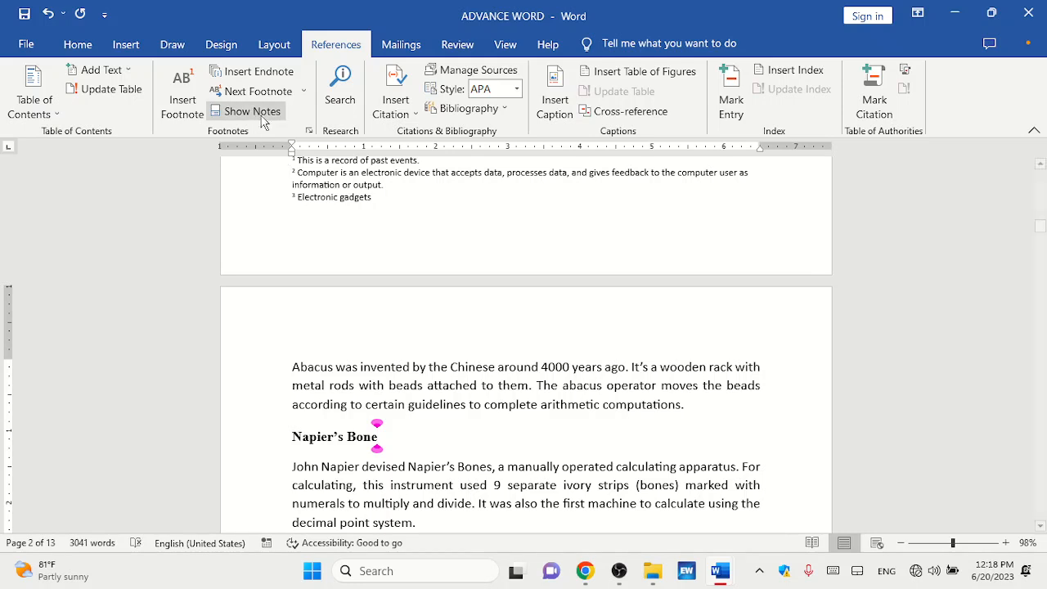
pyautogui.click(243, 76)
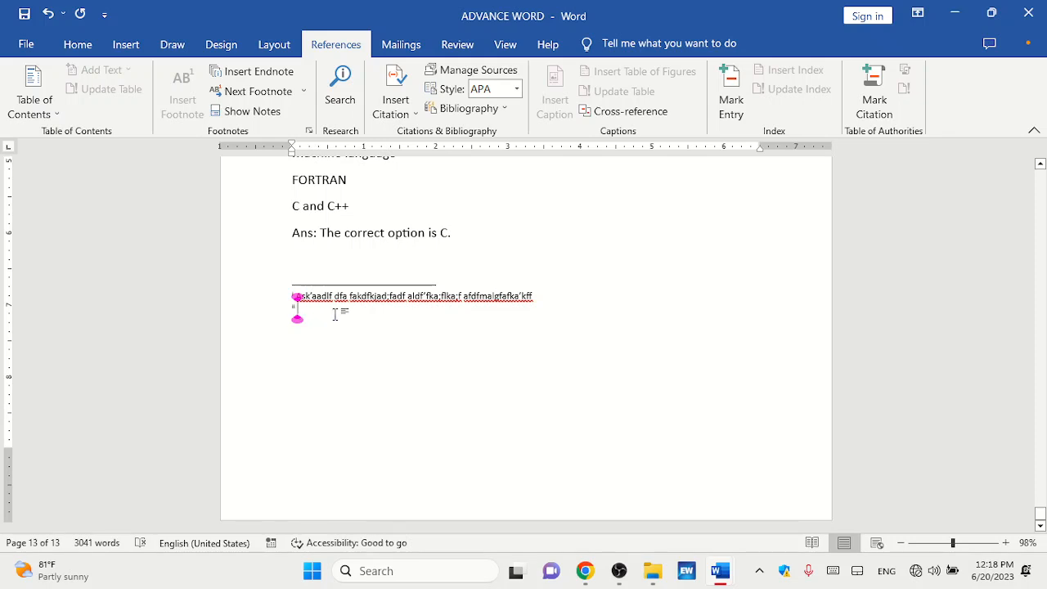
pyautogui.write('faklkfdalf;d ffk;akf;ak;akf;lakf;laf da;f')
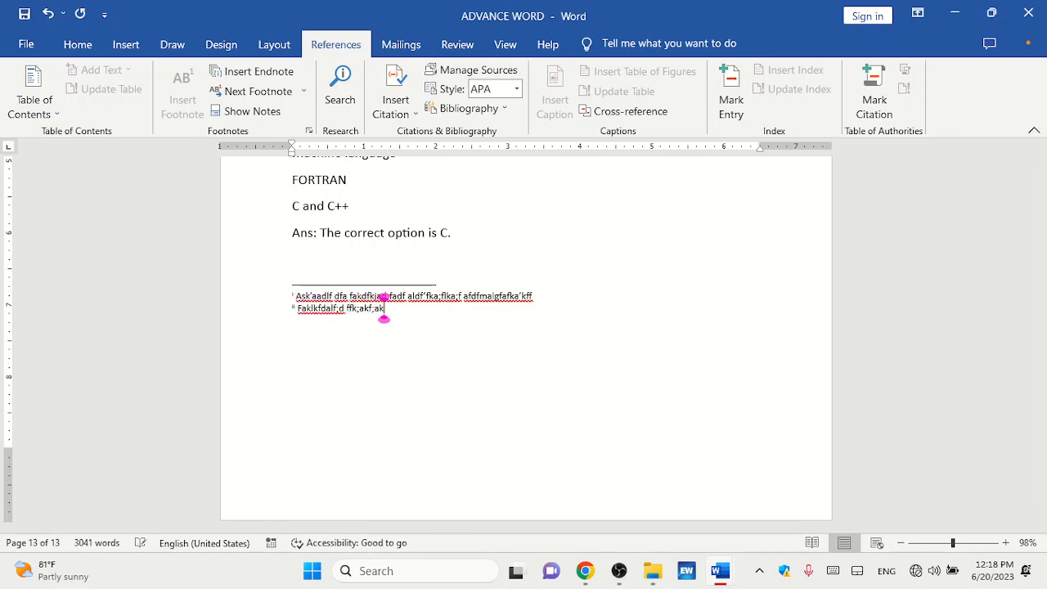
pyautogui.write('ka;fk;akf;lakf;f af;kfa;')
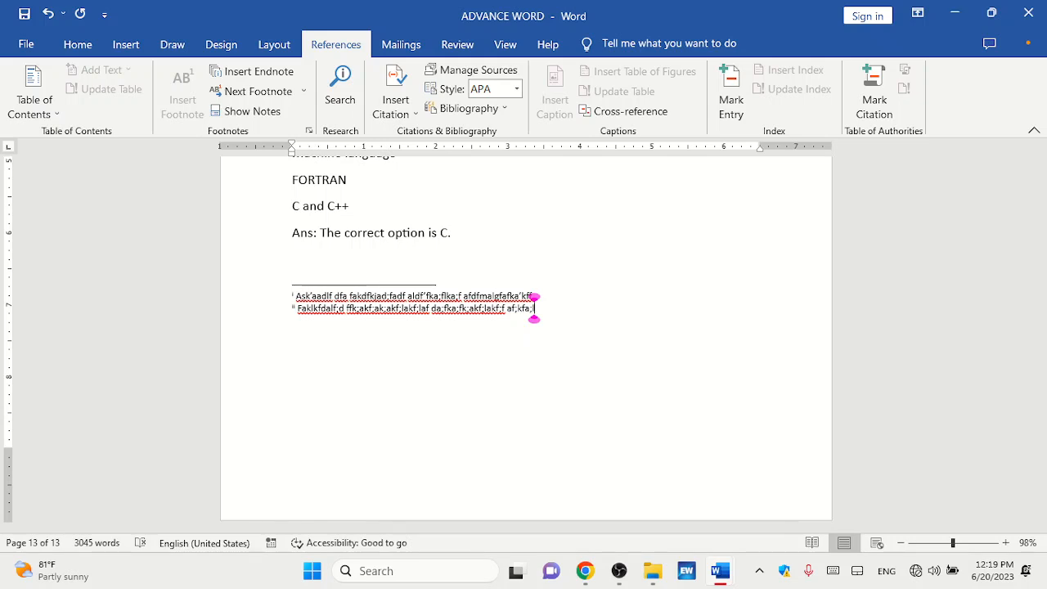
# Go back to the History of Computers heading and step through the footnote references from its first word to the Early Computing Devices heading.
pyautogui.scroll(6, 1040, 164)
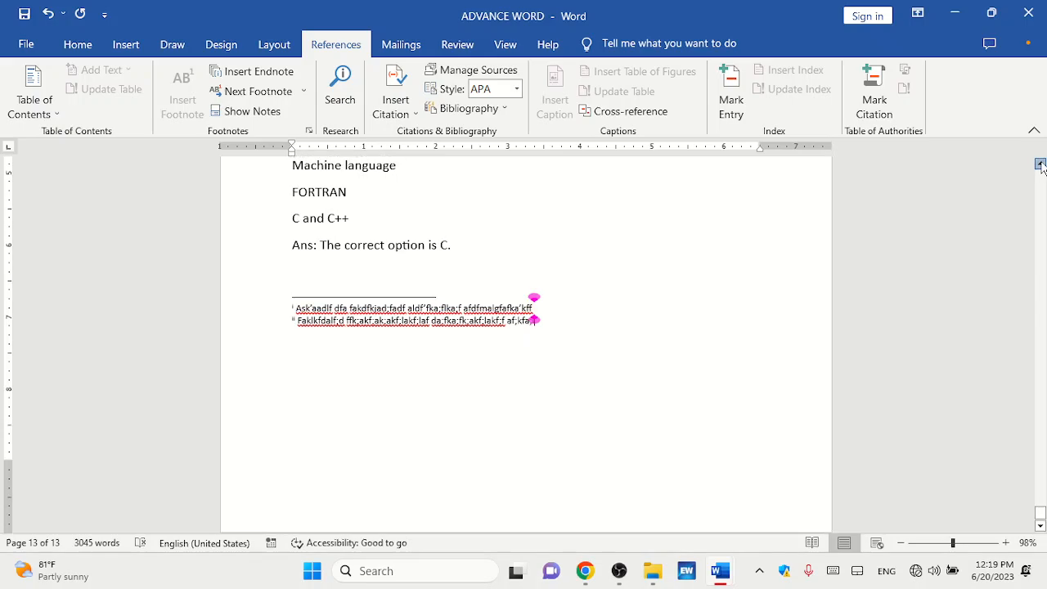
pyautogui.moveTo(1042, 509); pyautogui.dragTo(1042, 196)
pyautogui.scroll(-6, 534, 455)
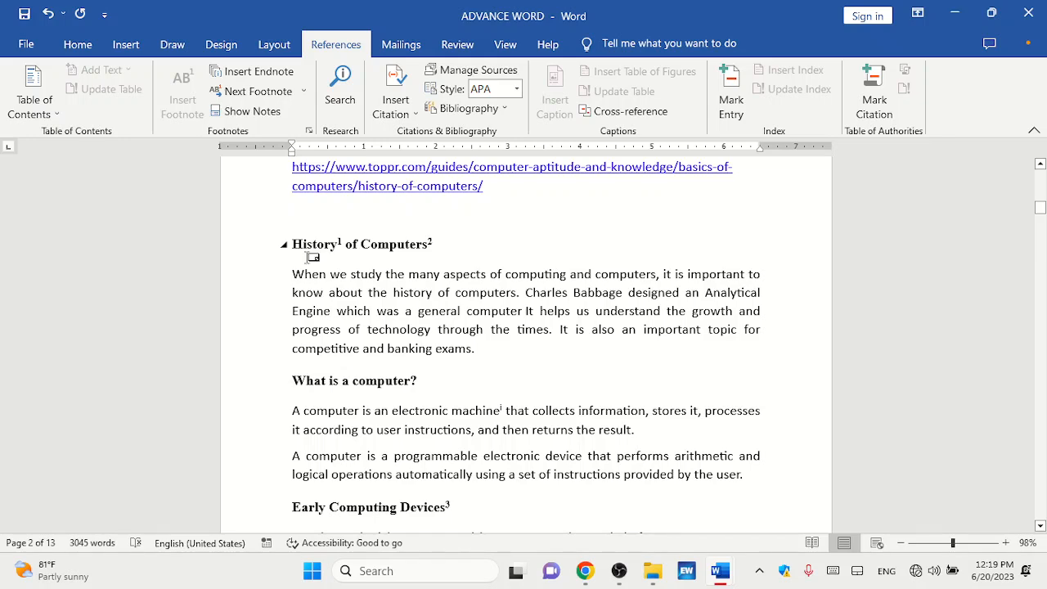
pyautogui.click(336, 244)
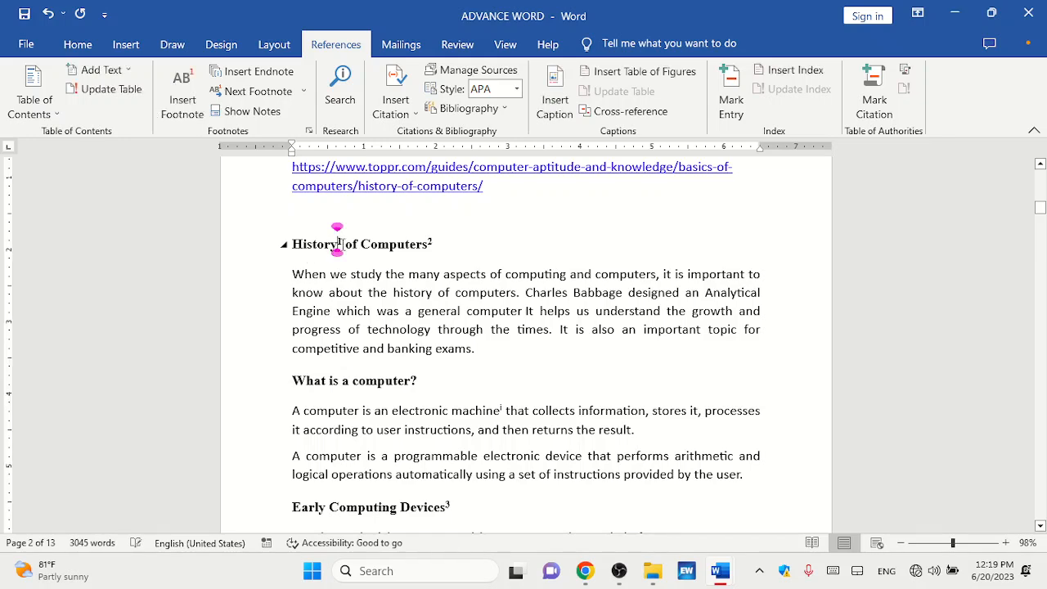
pyautogui.click(260, 93)
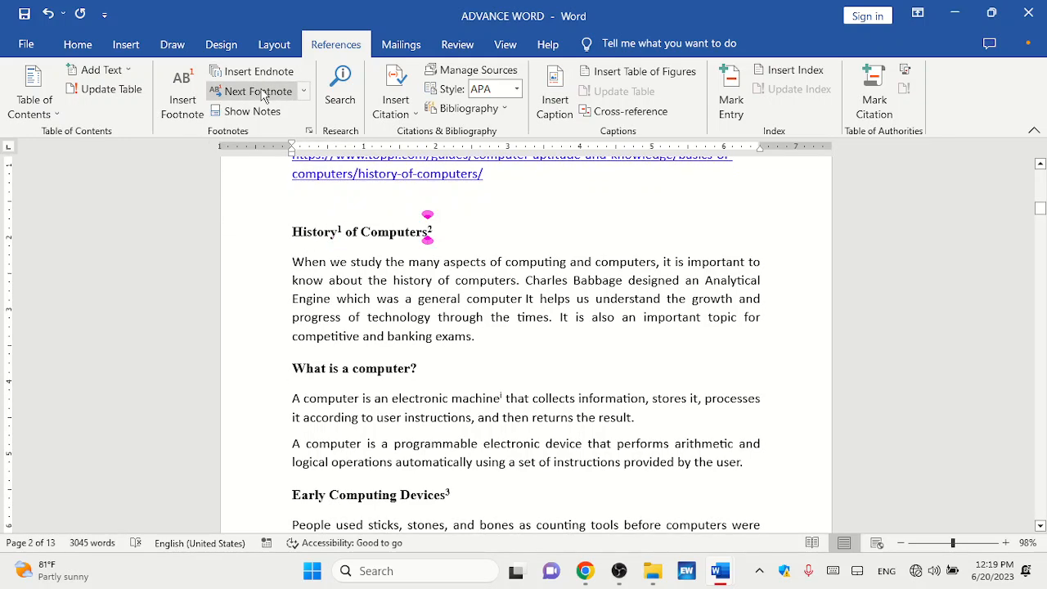
pyautogui.click(260, 92)
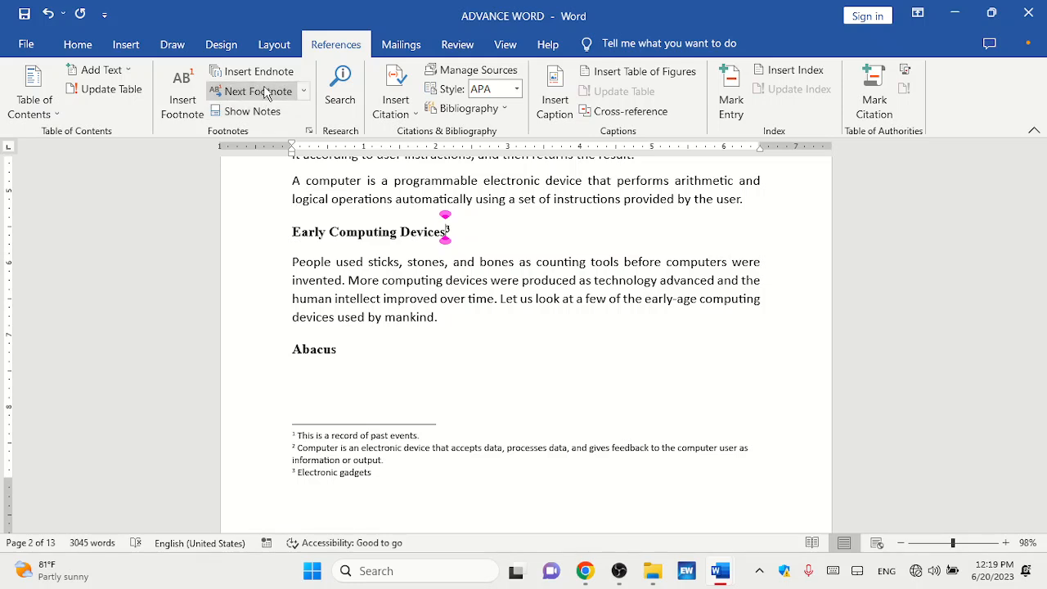
# Show the document's endnote area, and return from the endnotes to the reference mark in the text.
pyautogui.click(249, 111)
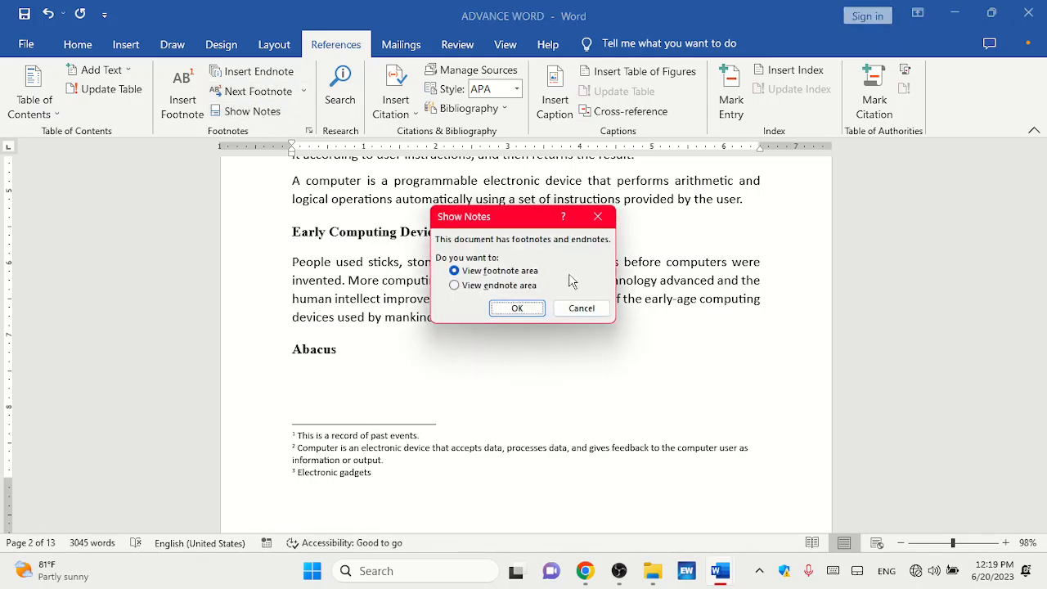
pyautogui.click(480, 286)
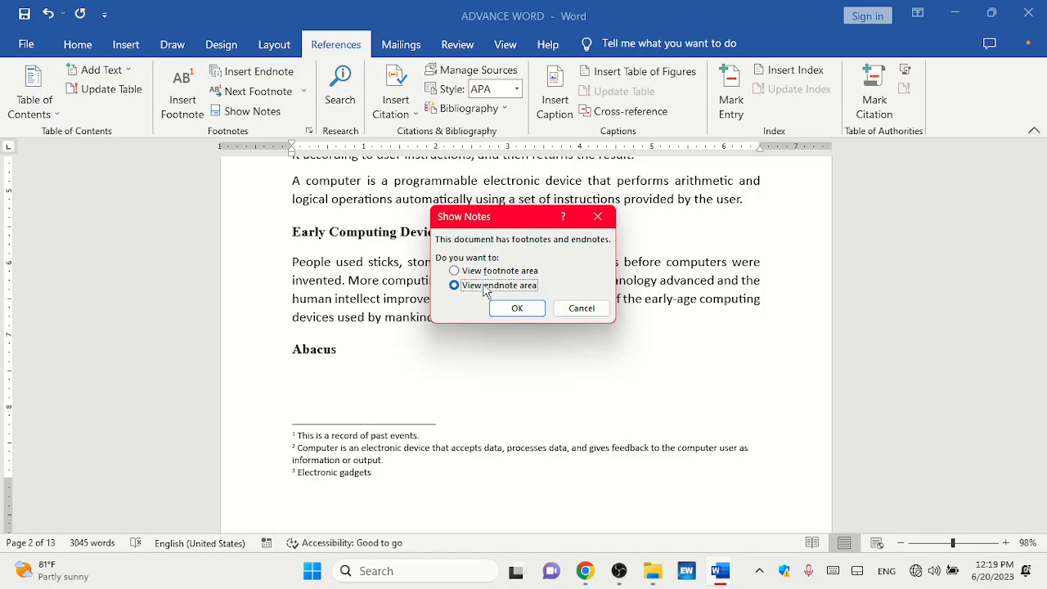
pyautogui.click(517, 308)
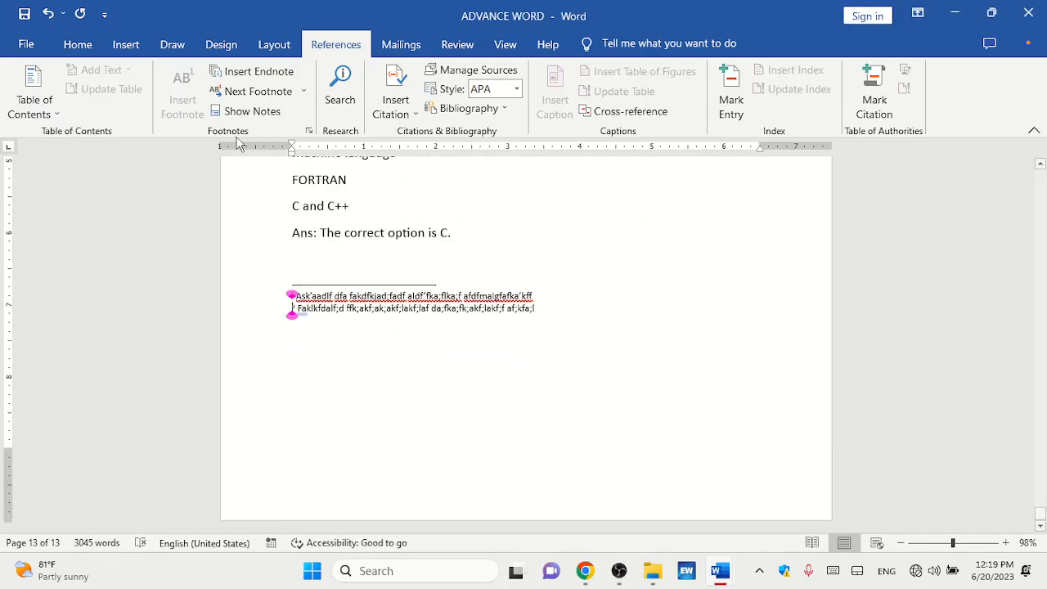
pyautogui.click(255, 112)
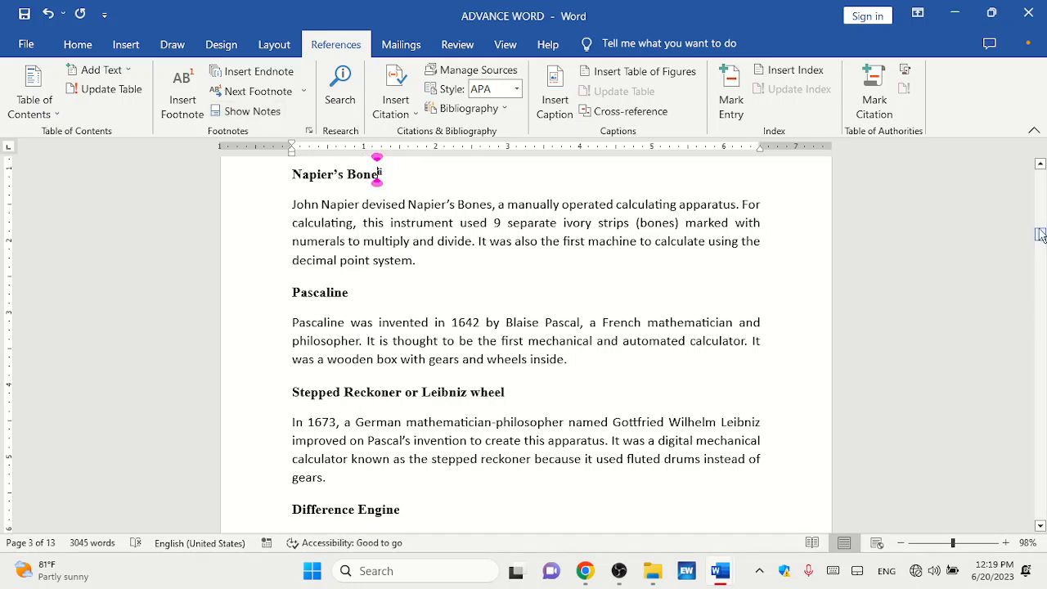
# Return to the table of contents on the first page and review the heading styles and the level options for adding text.
pyautogui.moveTo(1040, 234); pyautogui.dragTo(1040, 172)
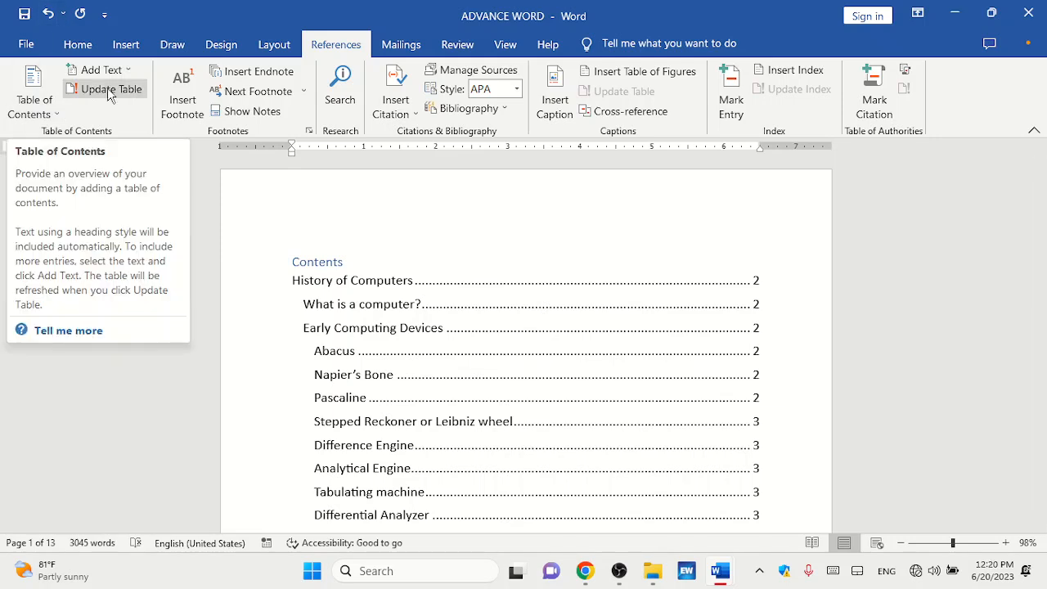
pyautogui.click(79, 45)
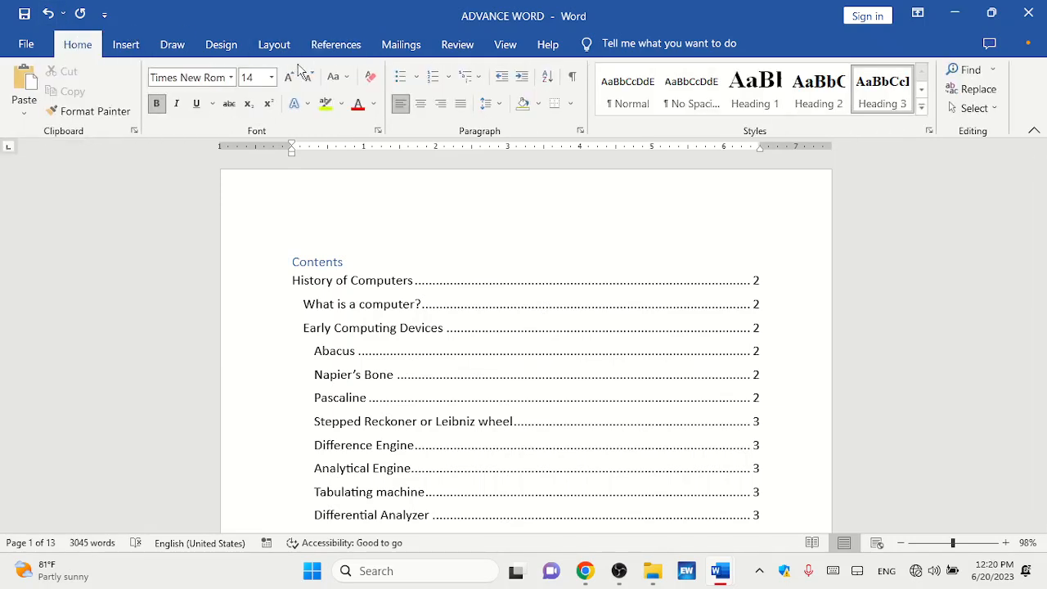
pyautogui.click(769, 106)
pyautogui.click(329, 44)
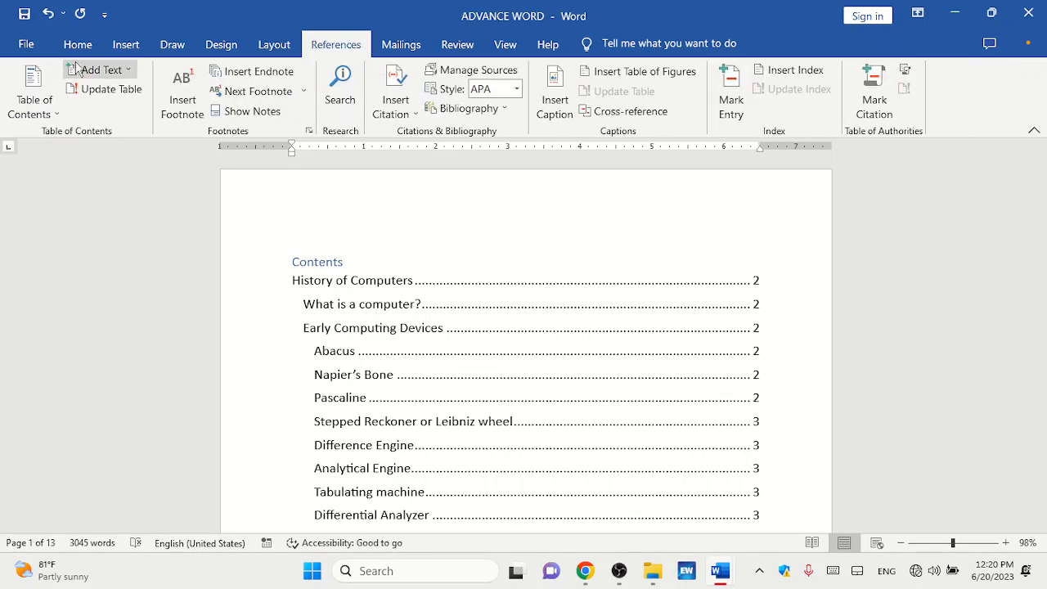
pyautogui.click(121, 71)
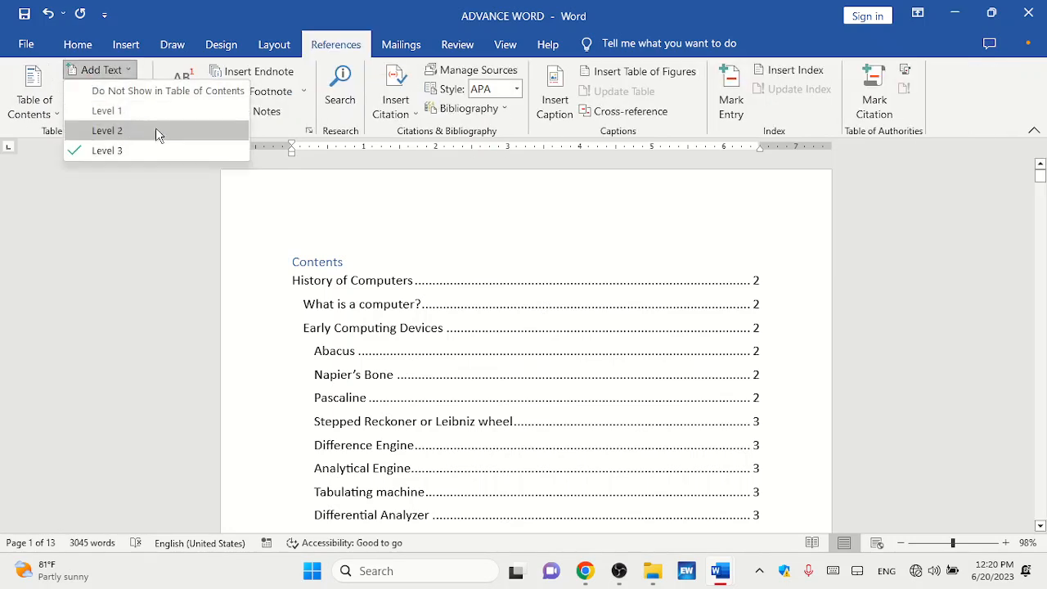
pyautogui.click(409, 255)
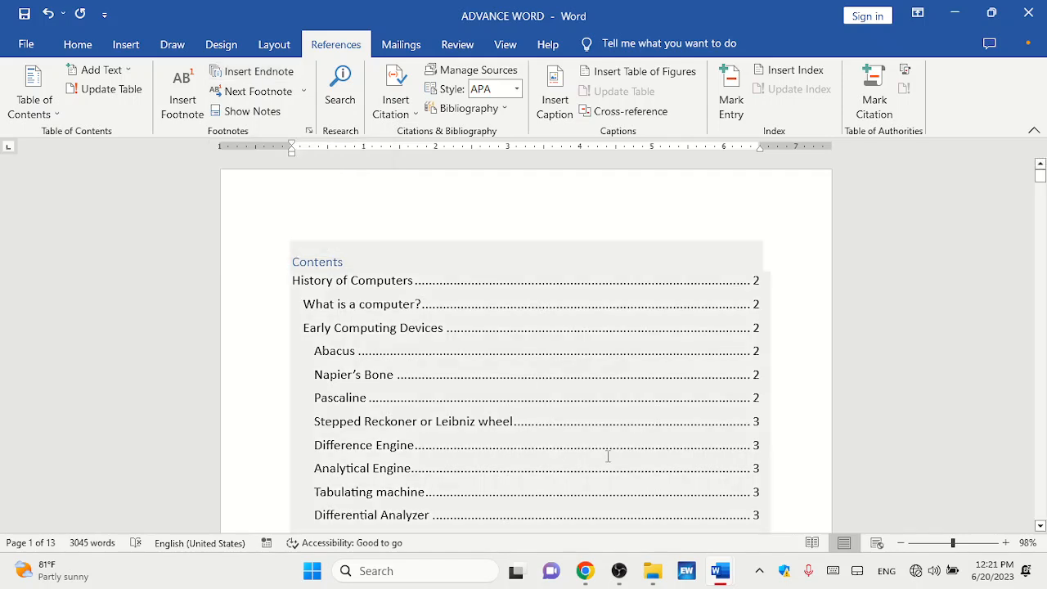
pyautogui.moveTo(619, 575)
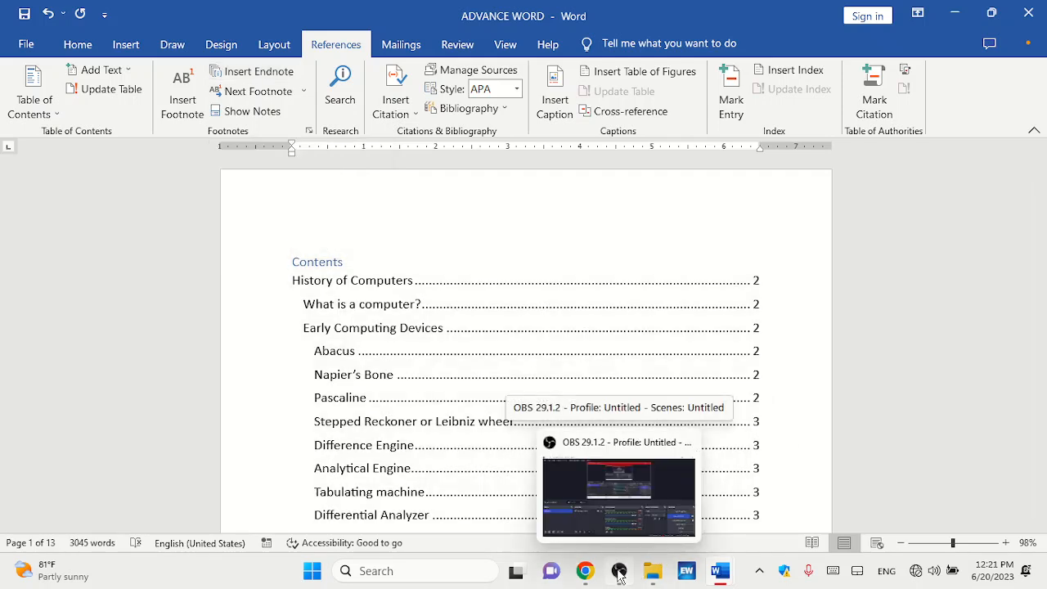